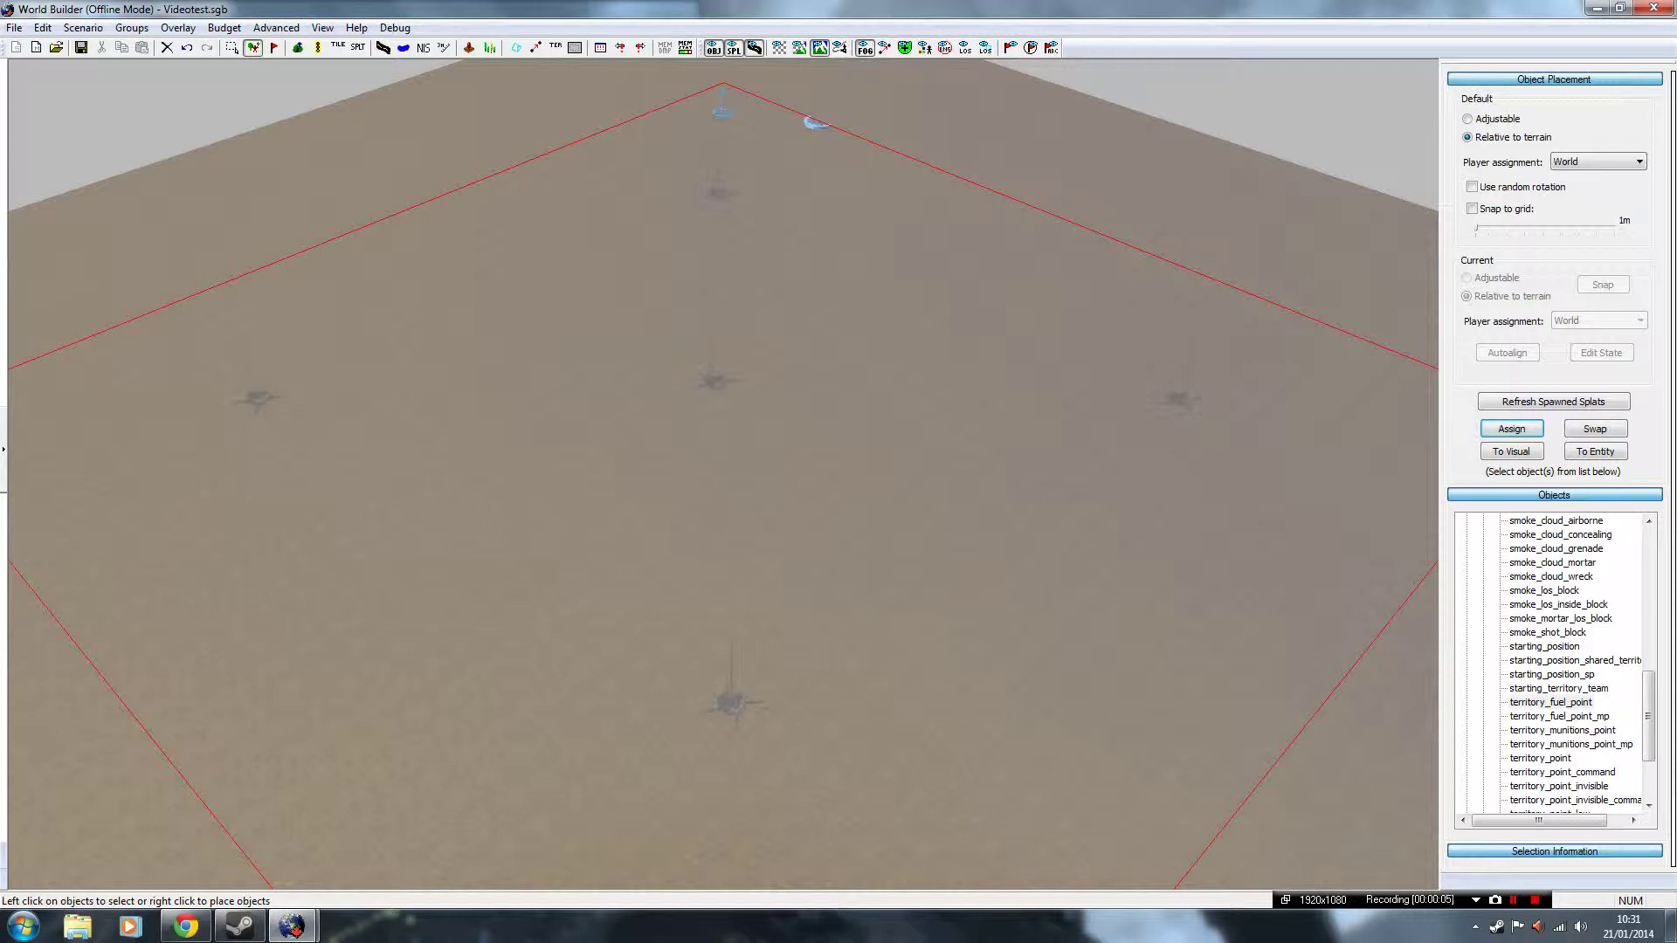
scroll(813, 124, down, 3)
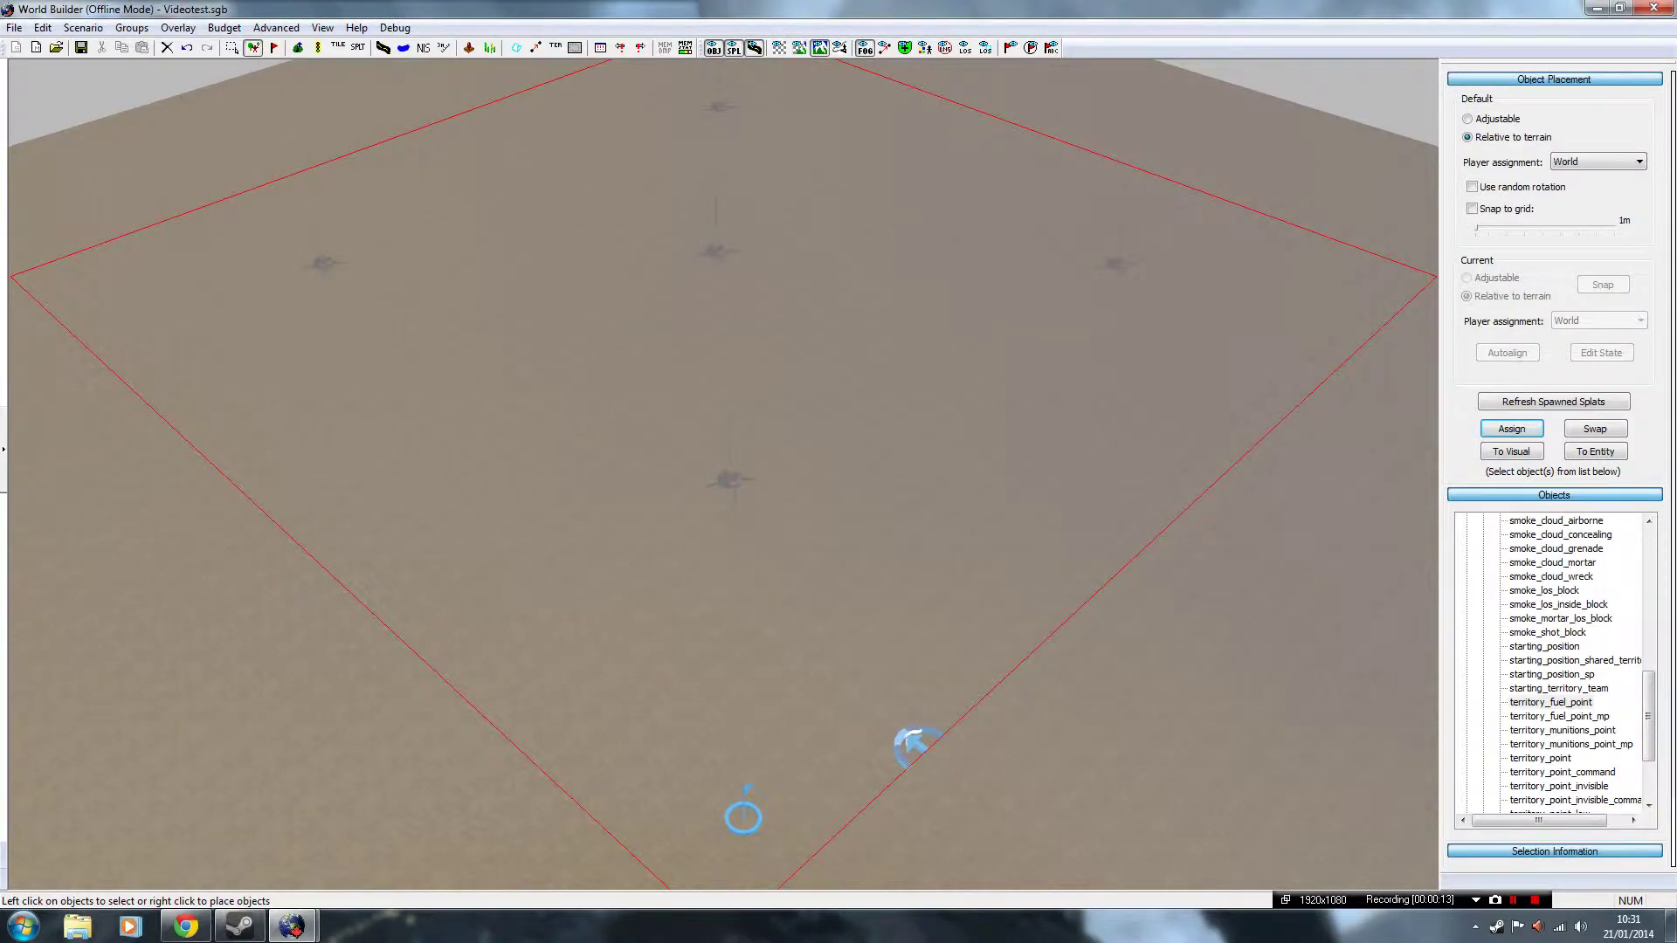
scroll(913, 744, up, 5)
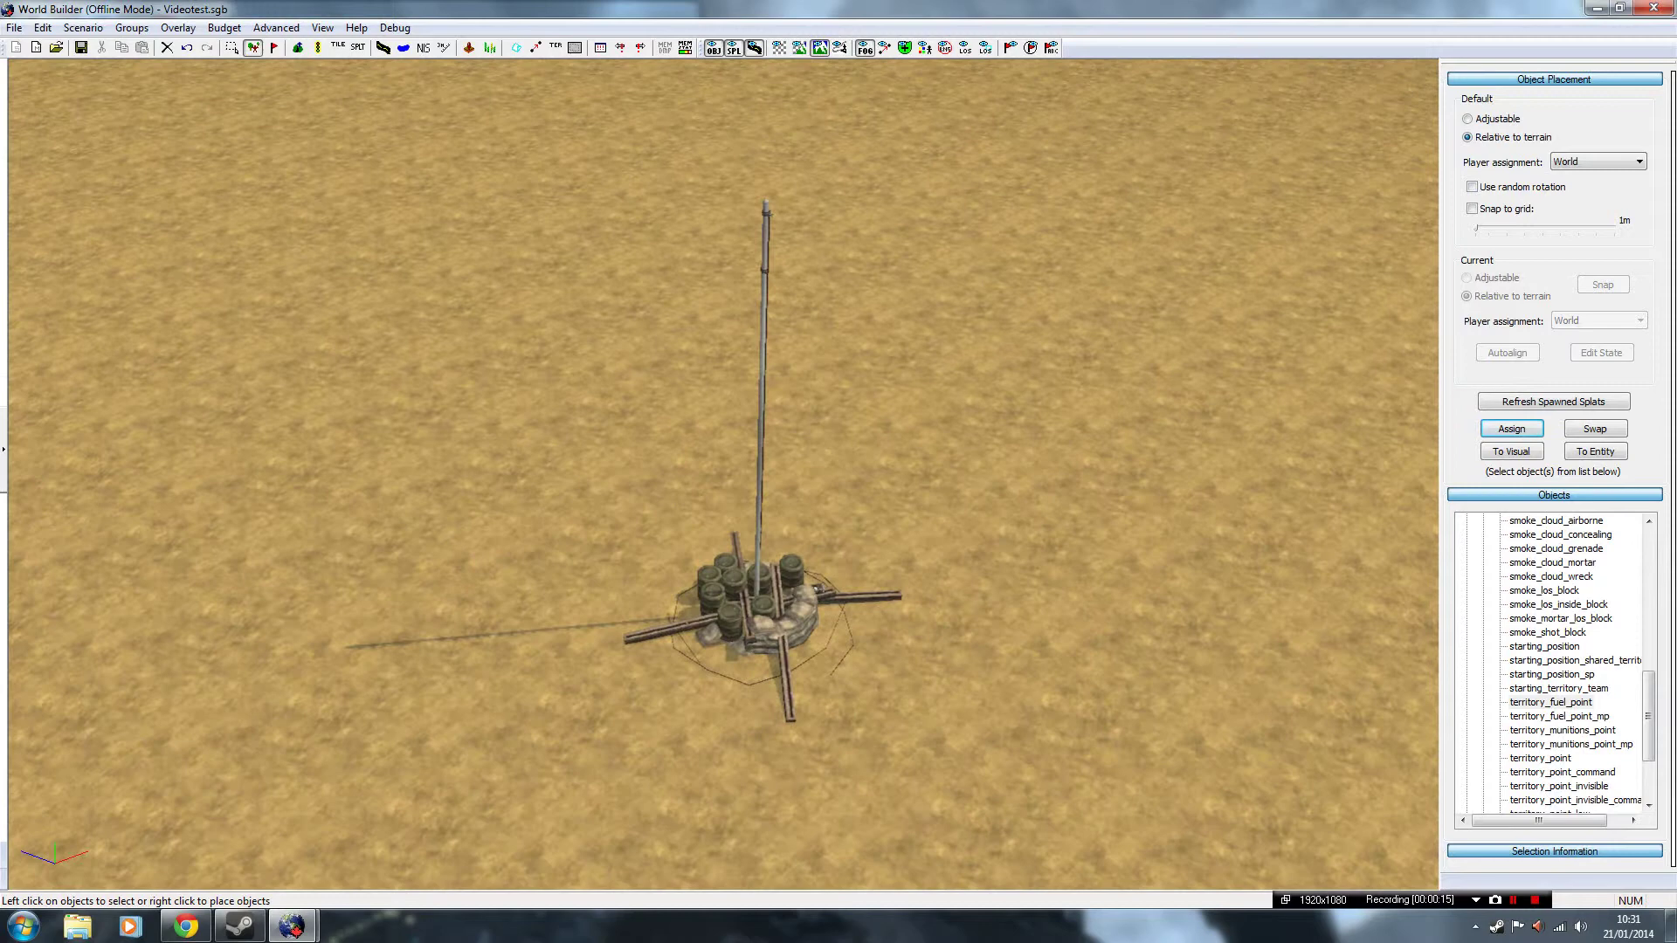
scroll(937, 822, down, 3)
scroll(936, 822, down, 3)
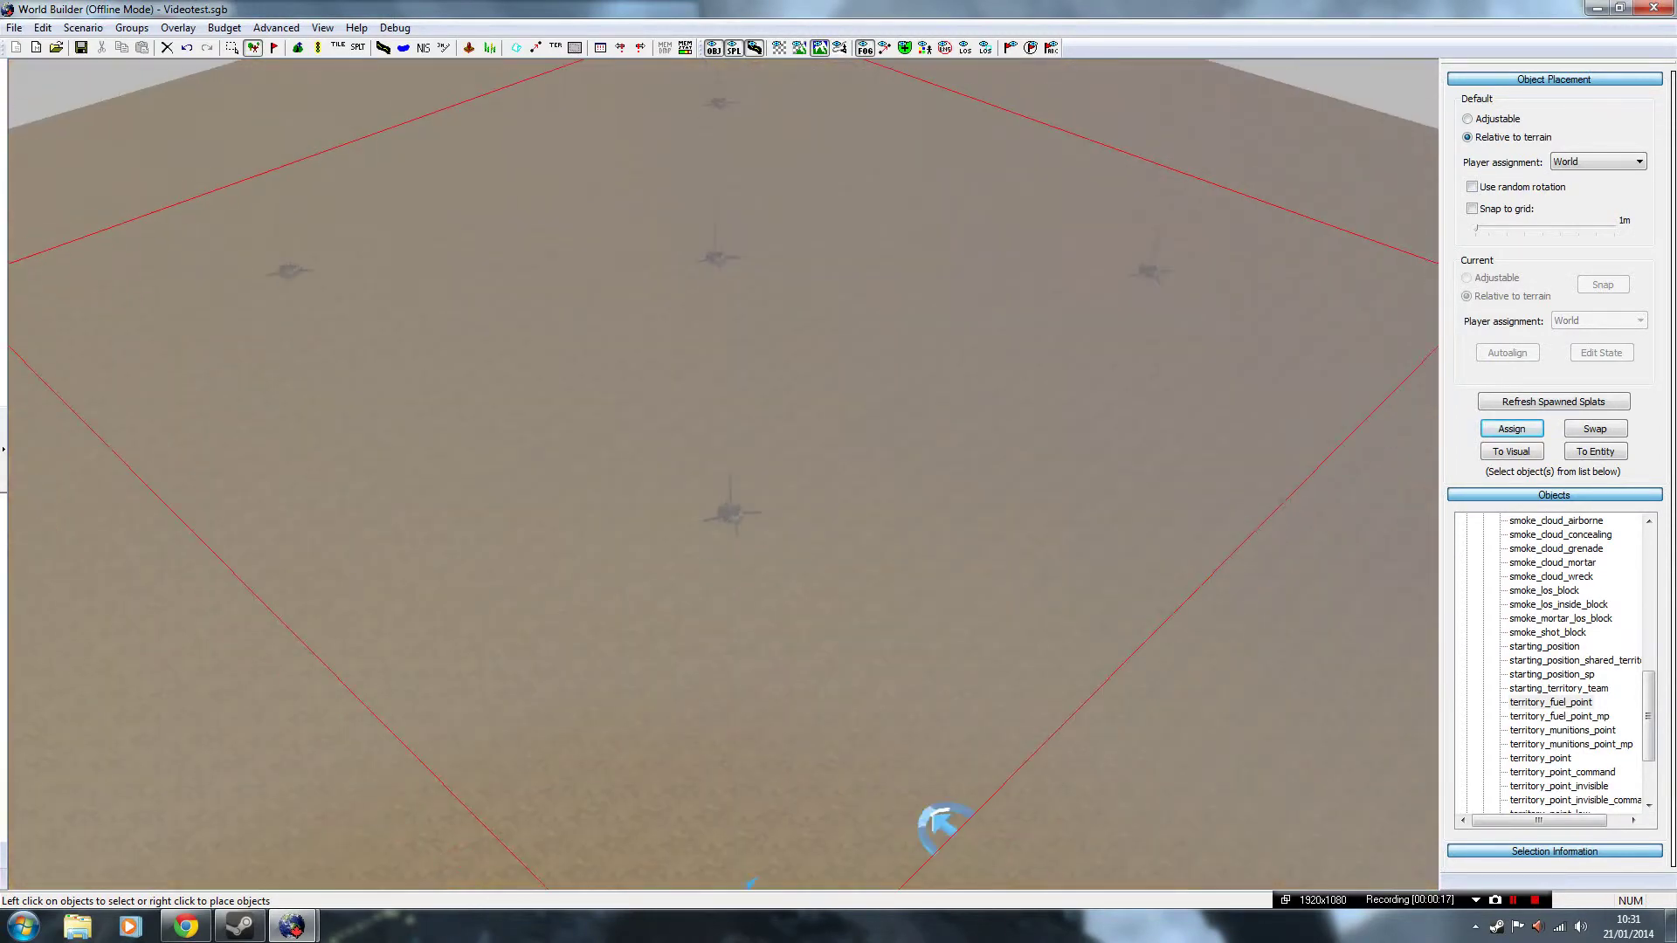
scroll(883, 696, down, 3)
scroll(889, 732, up, 1)
scroll(890, 731, up, 3)
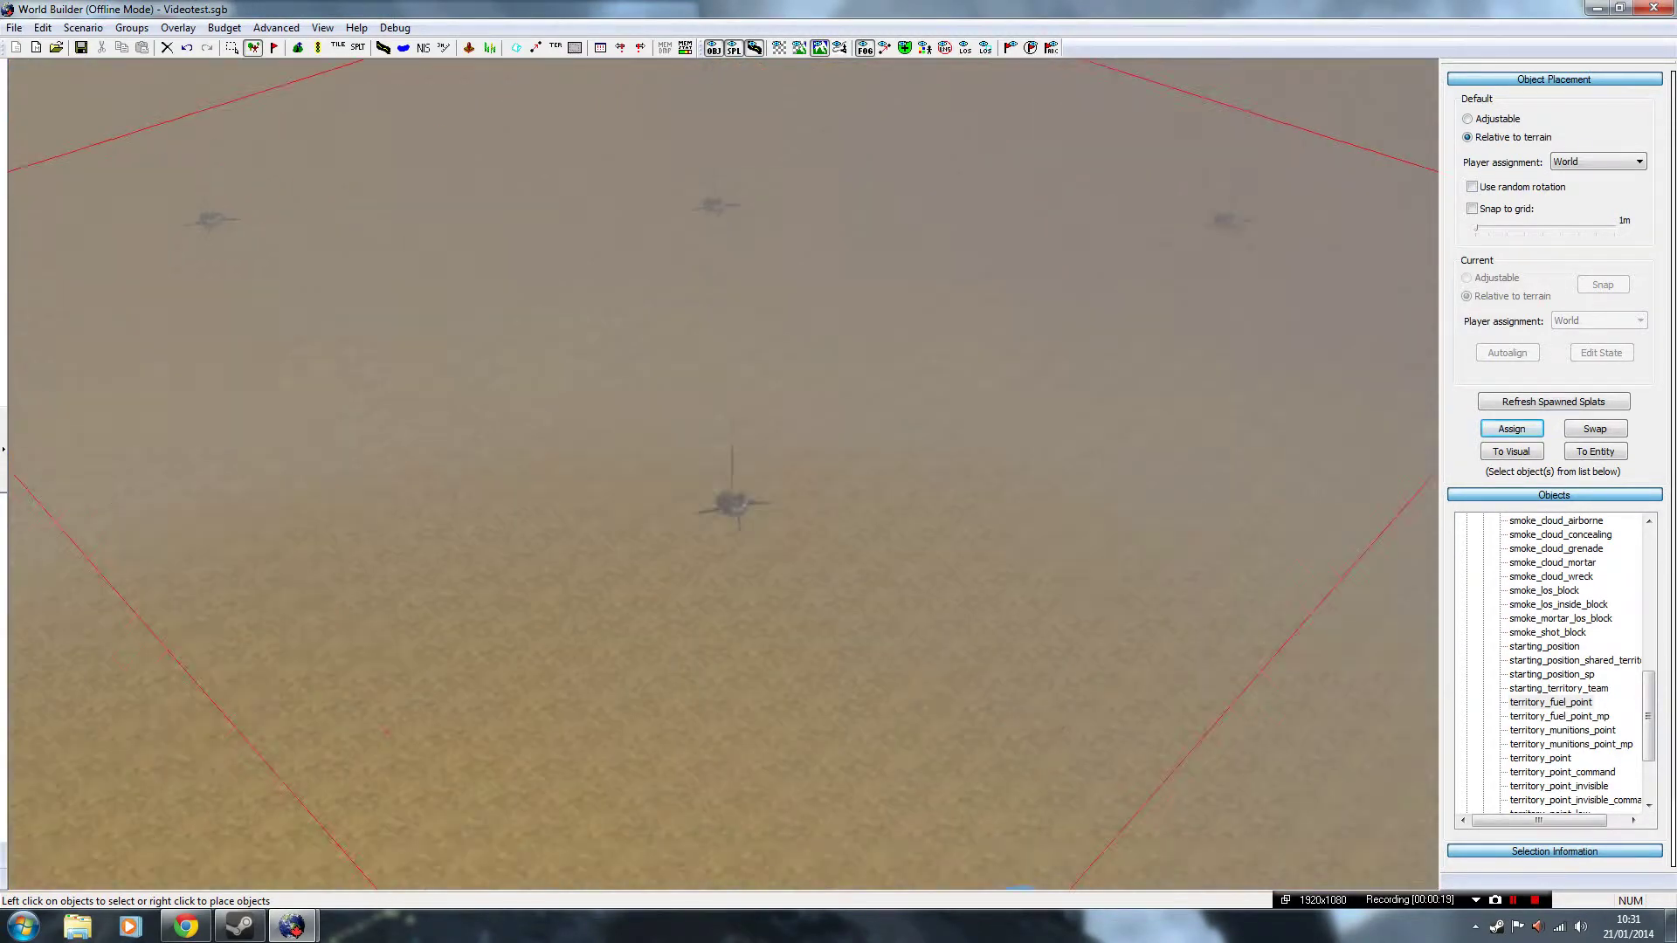
scroll(733, 524, up, 1)
scroll(735, 525, up, 1)
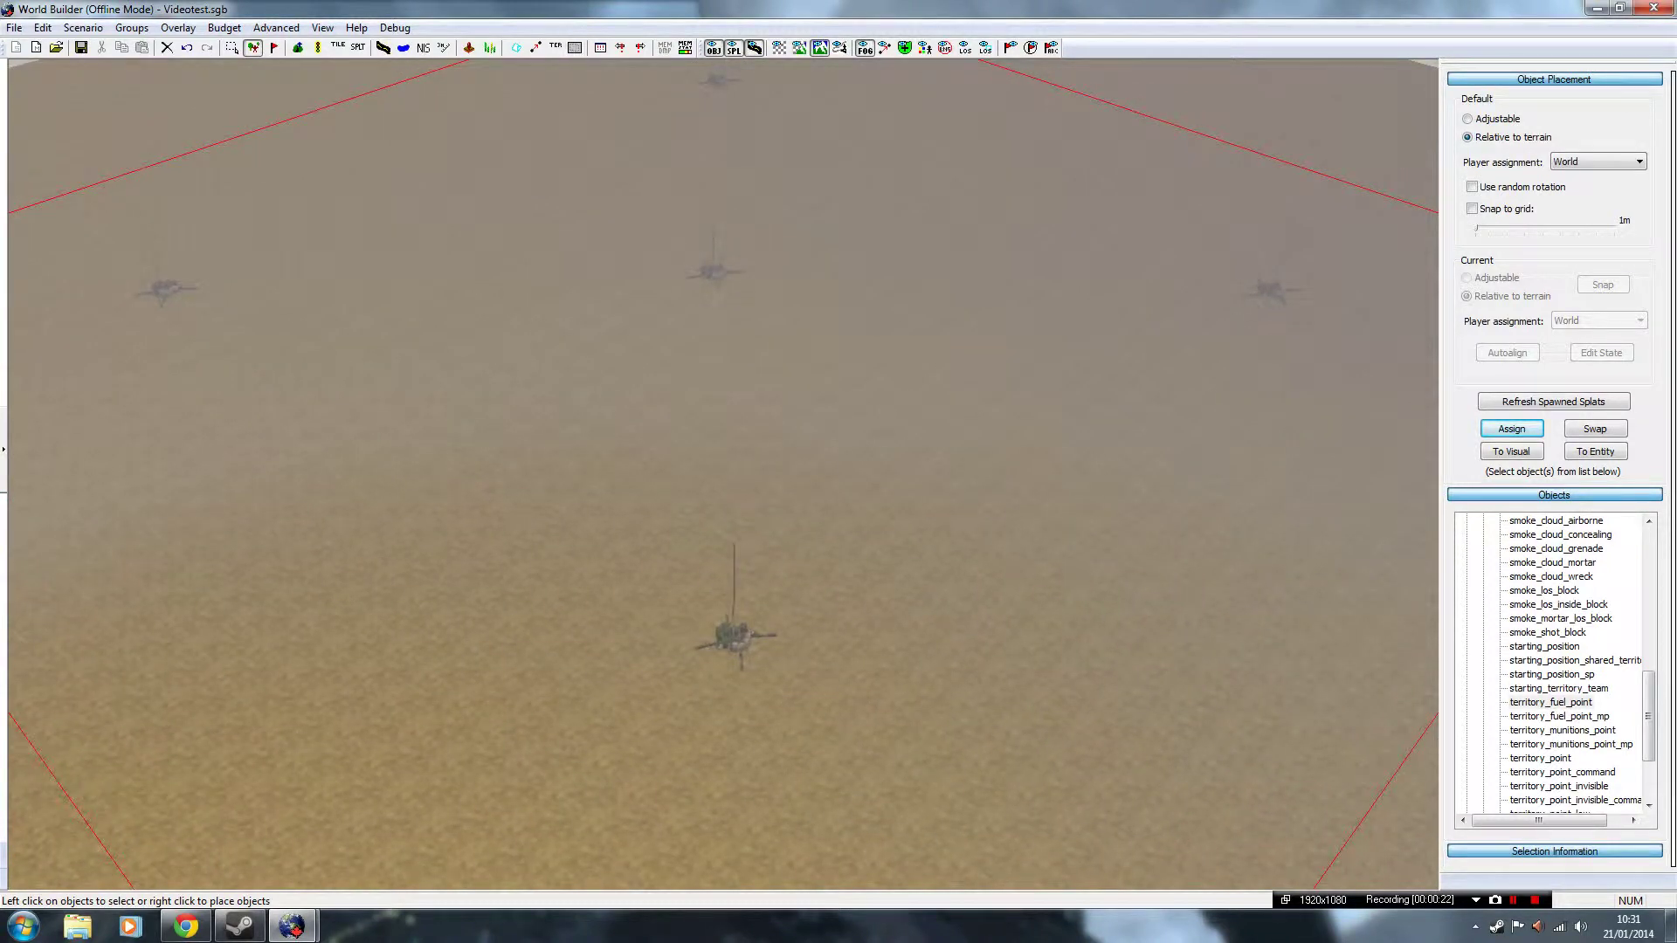
Step: Switch to territory Edit Modes and calculate Voronoi territories around every strategic point
click(555, 47)
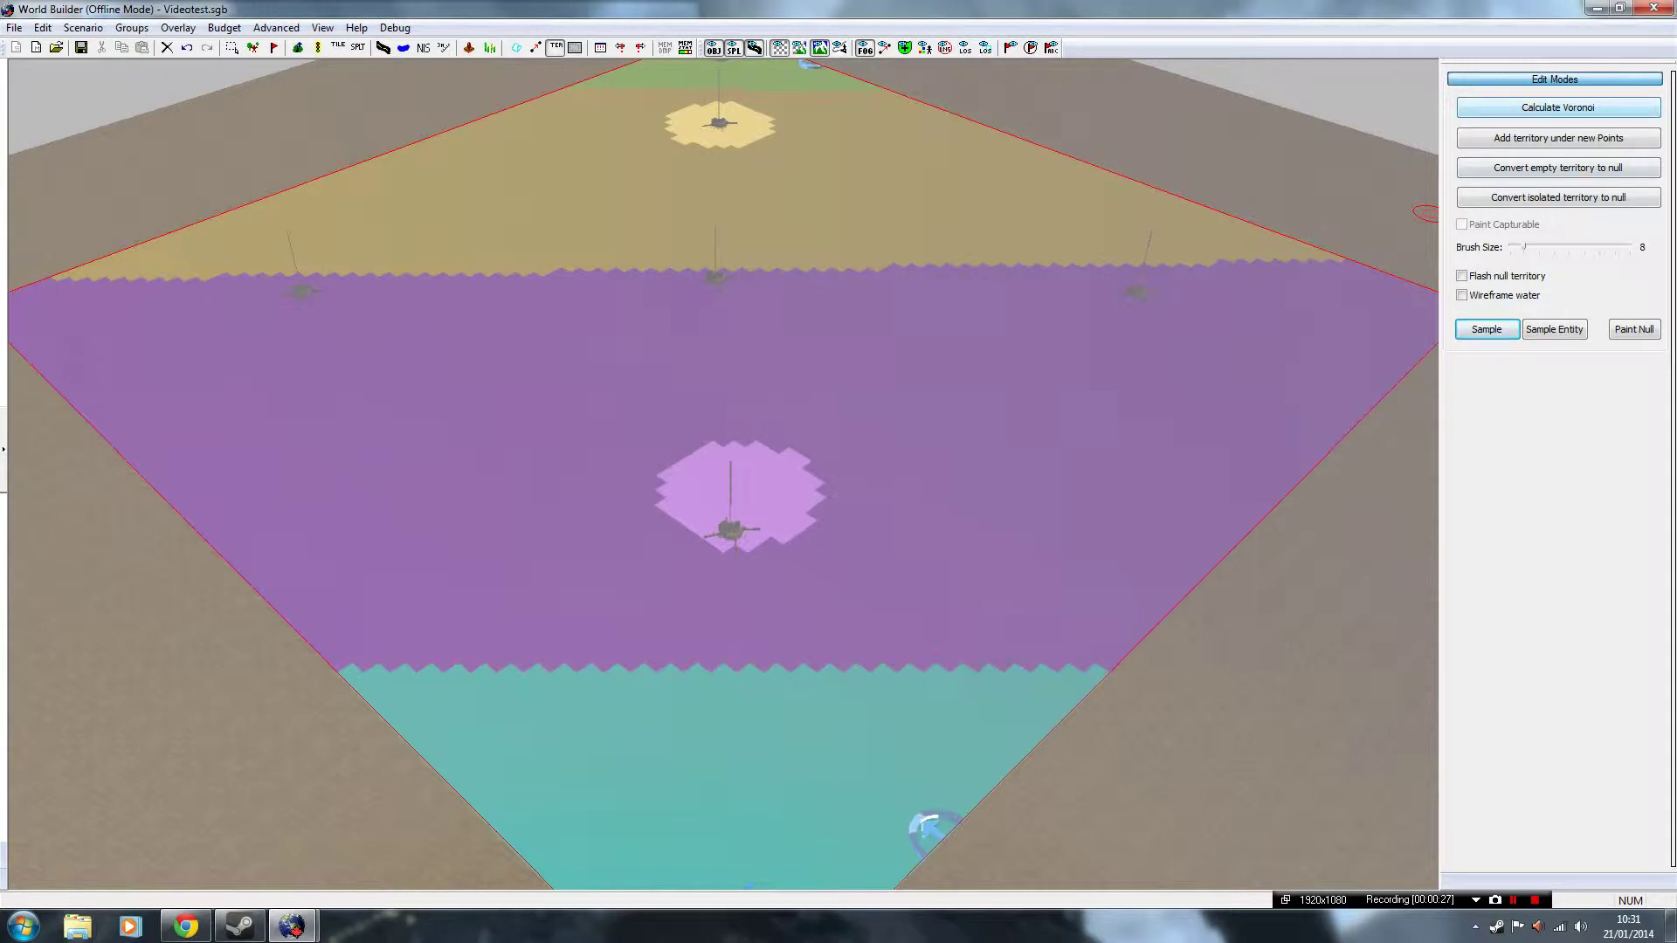
click(1558, 108)
scroll(817, 573, up, 2)
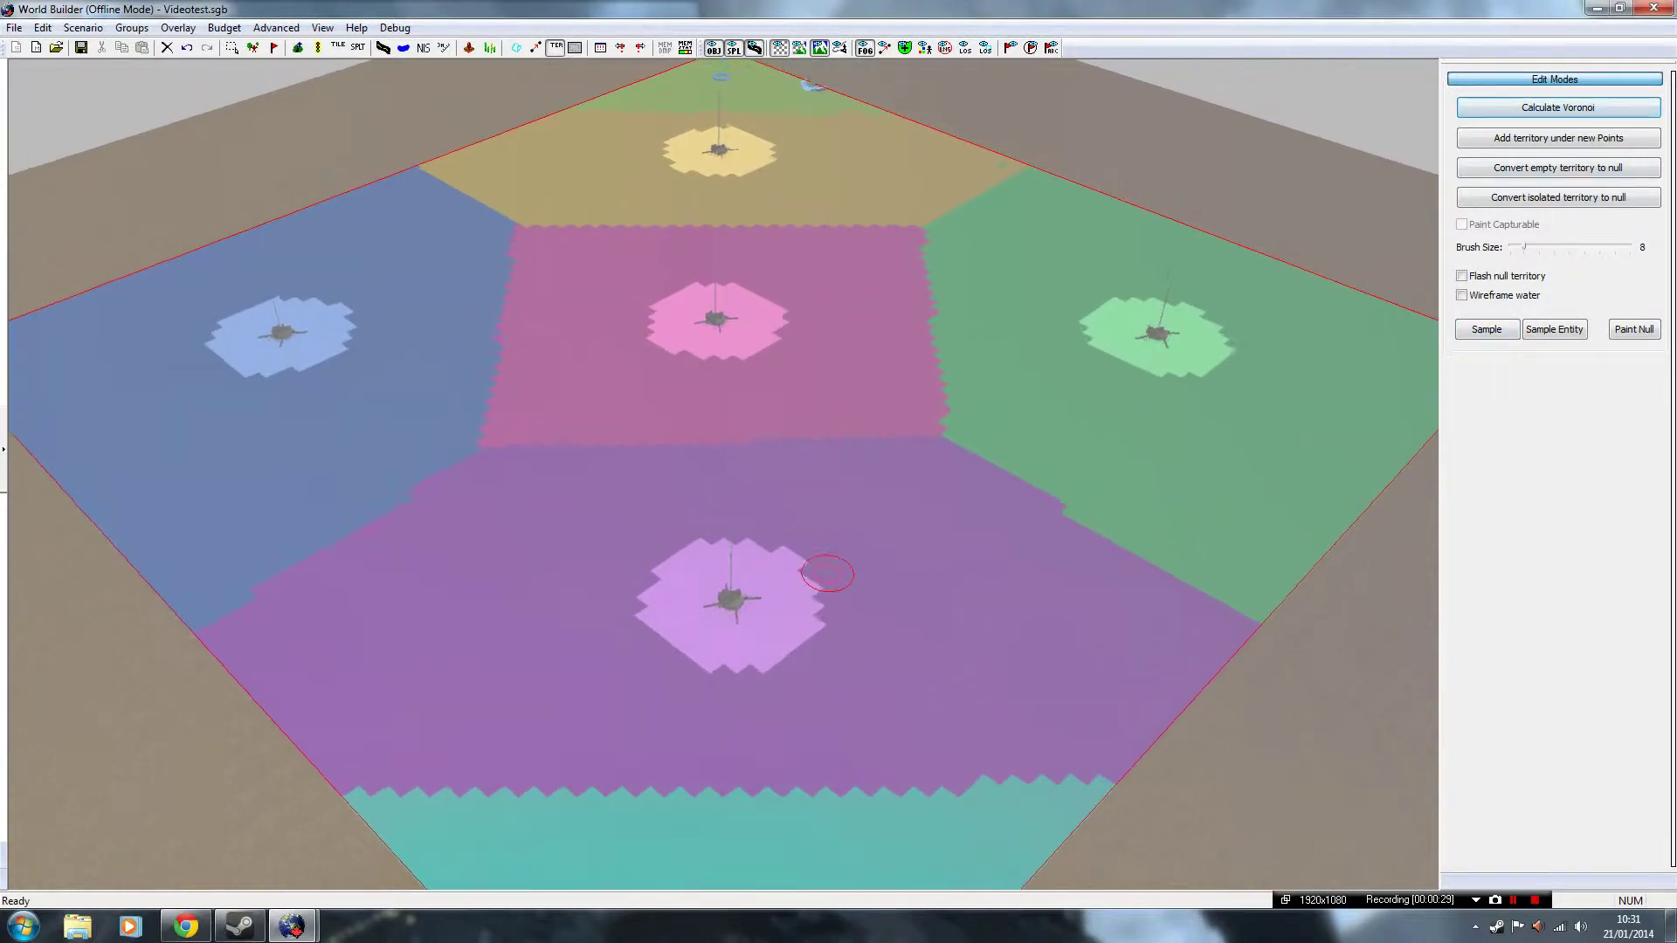
scroll(853, 575, down, 2)
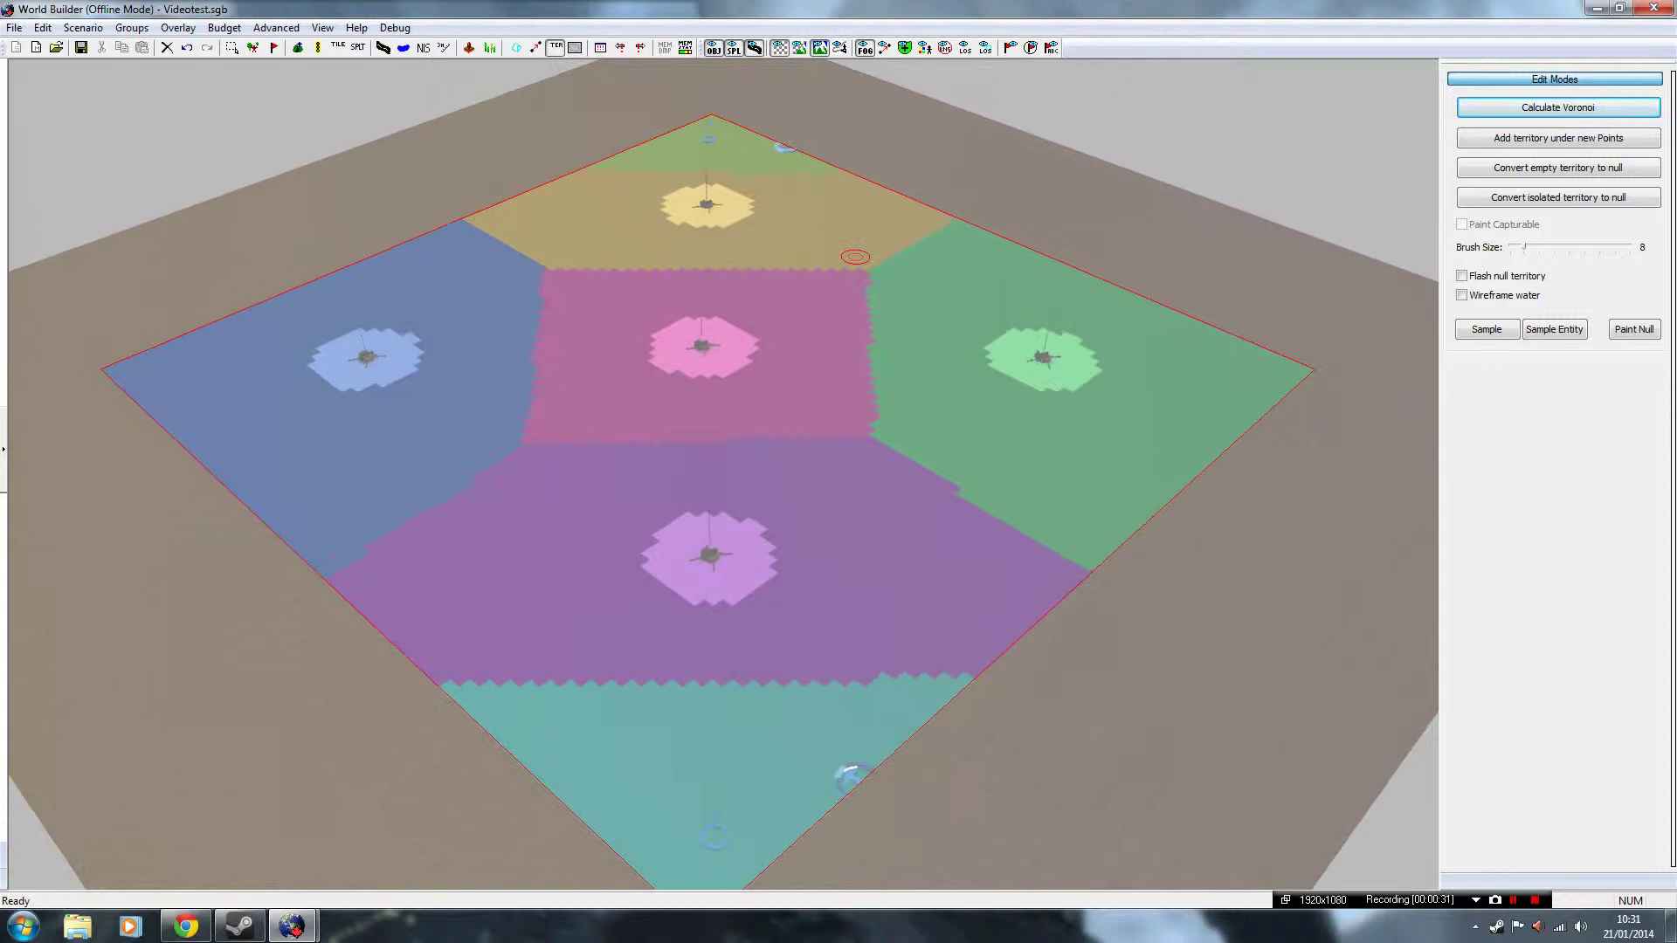
scroll(821, 256, up, 2)
scroll(796, 191, down, 2)
scroll(881, 817, up, 1)
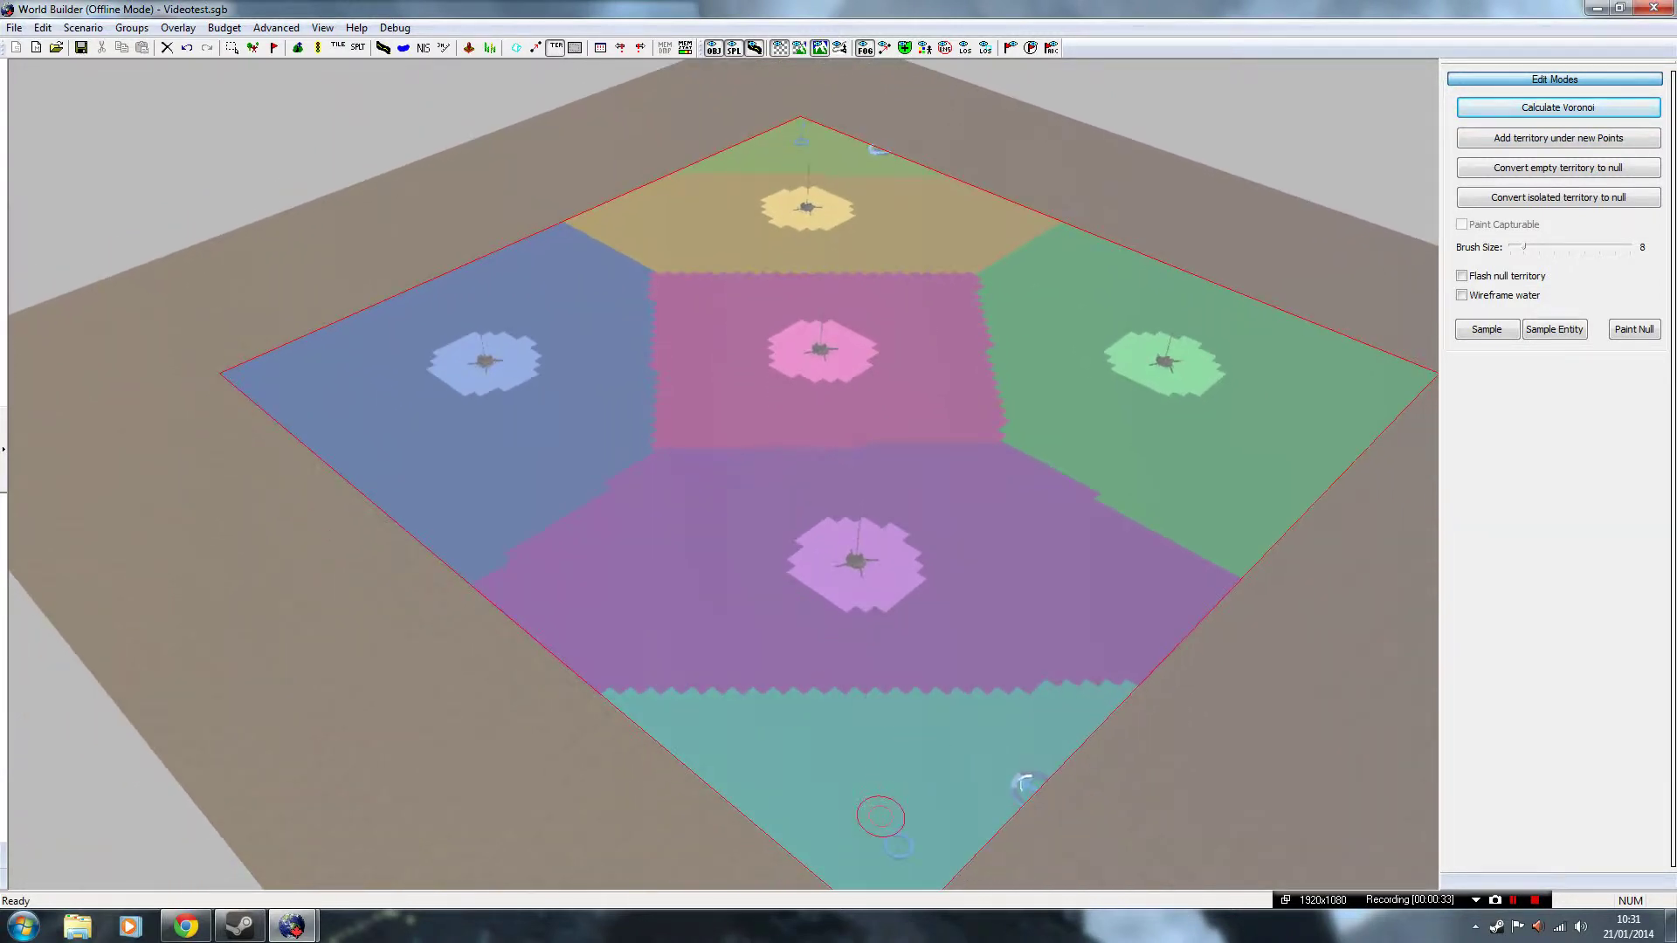
scroll(795, 191, up, 1)
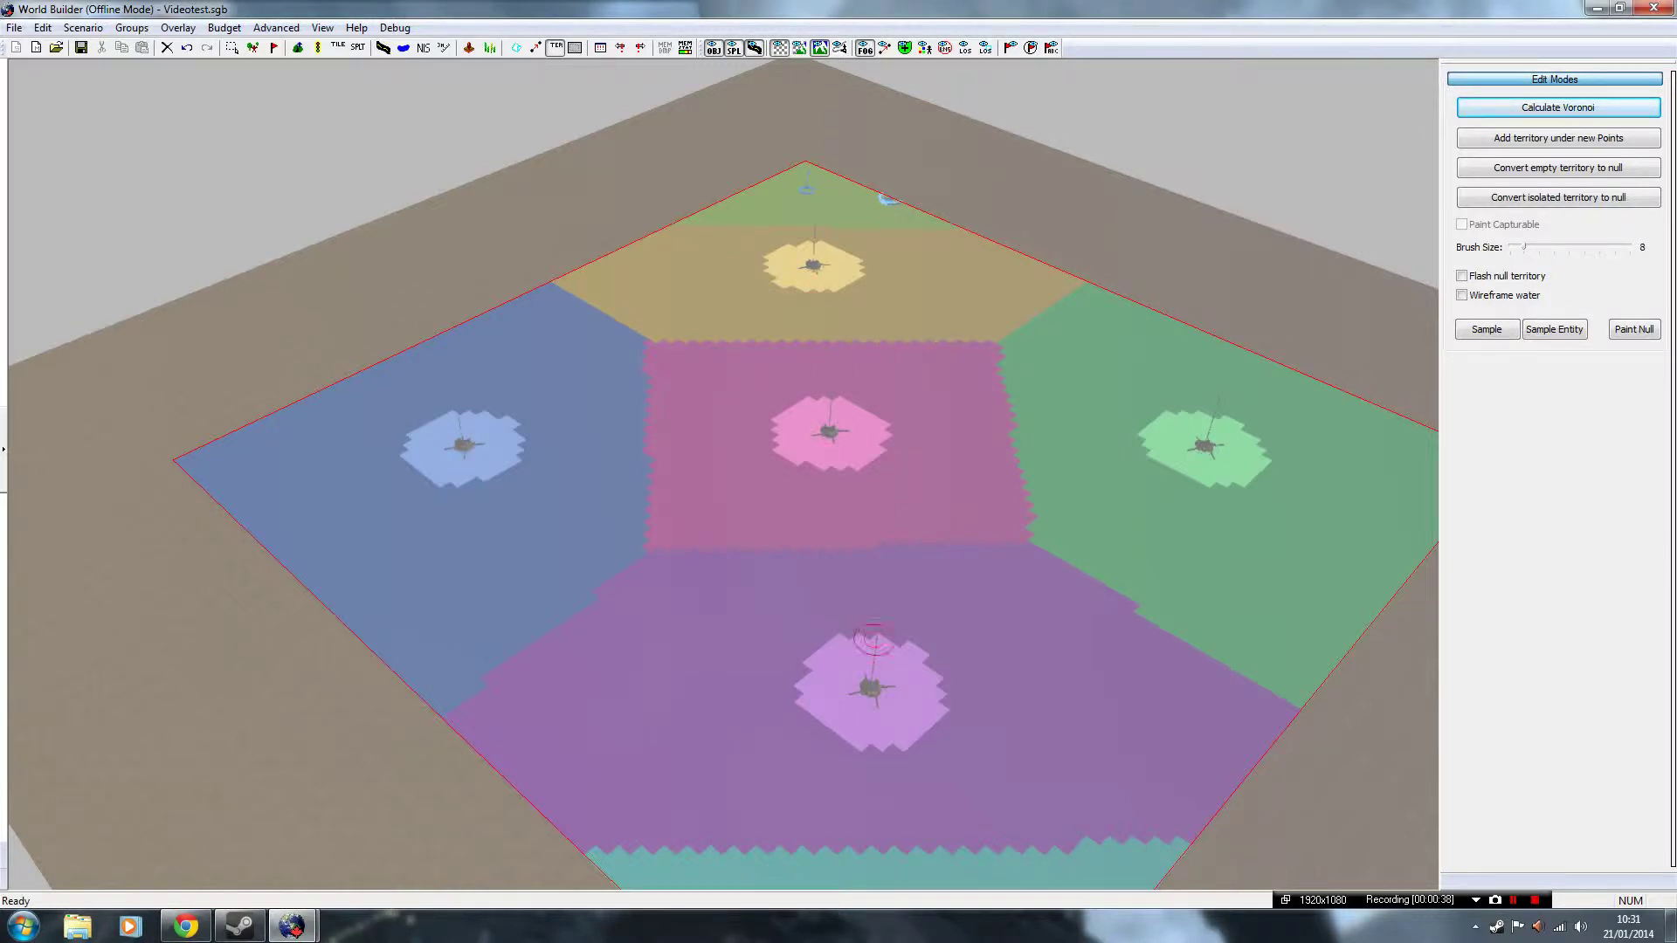
scroll(884, 197, up, 1)
scroll(917, 580, up, 1)
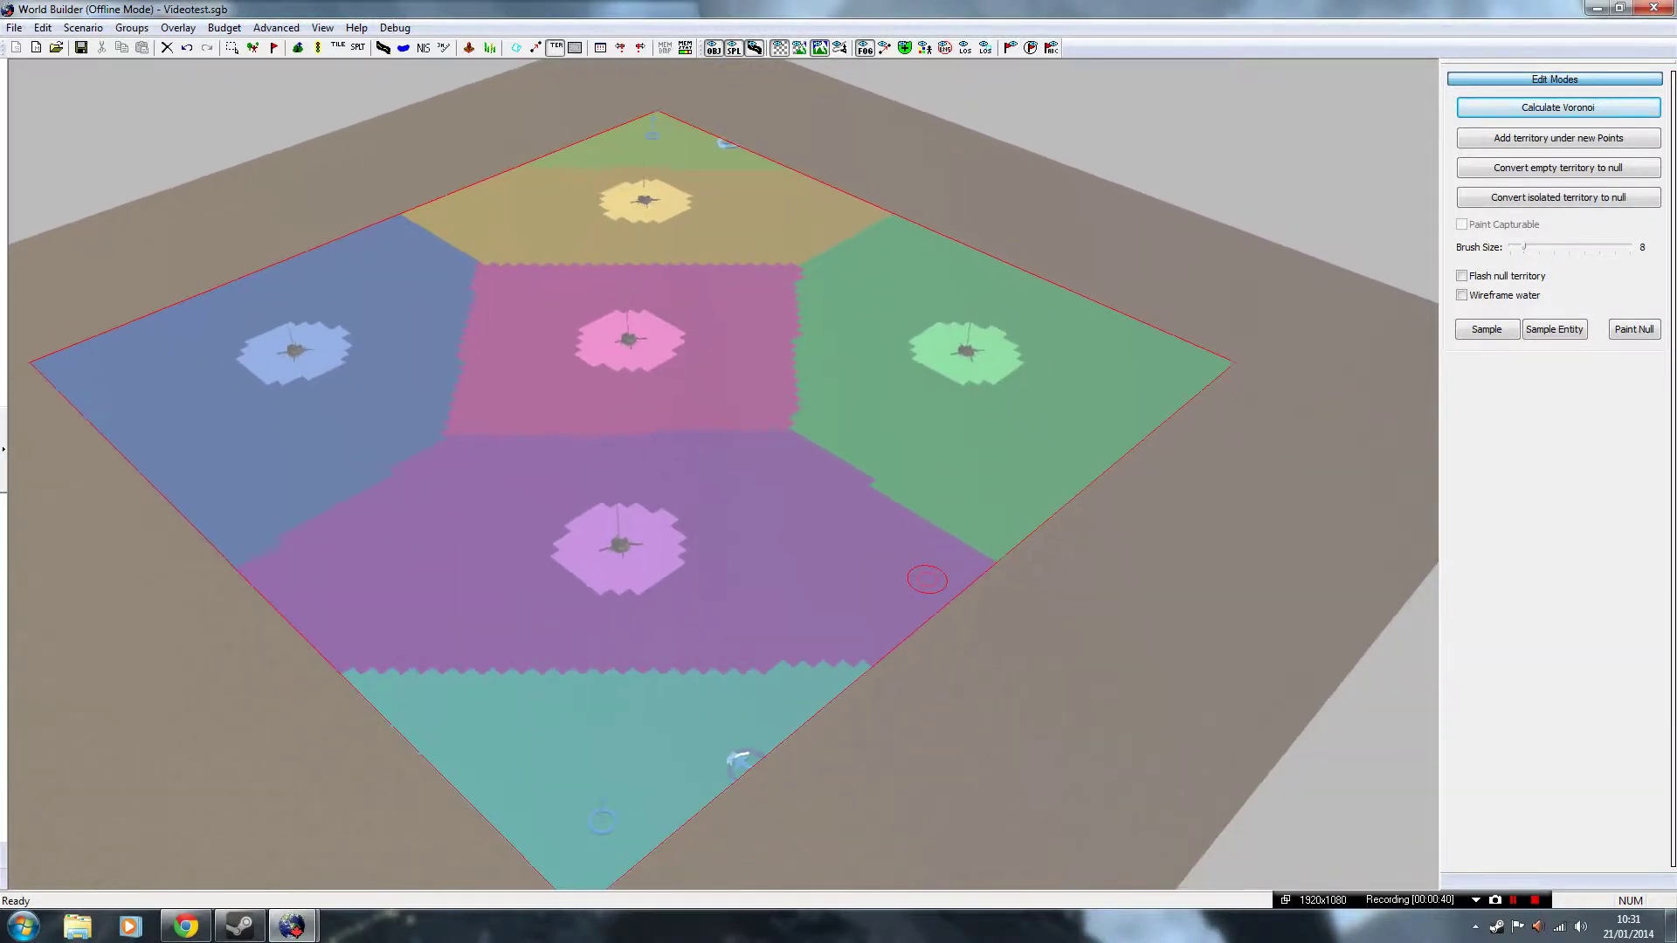
scroll(903, 587, up, 1)
scroll(903, 587, up, 1)
scroll(902, 587, down, 1)
scroll(899, 580, down, 1)
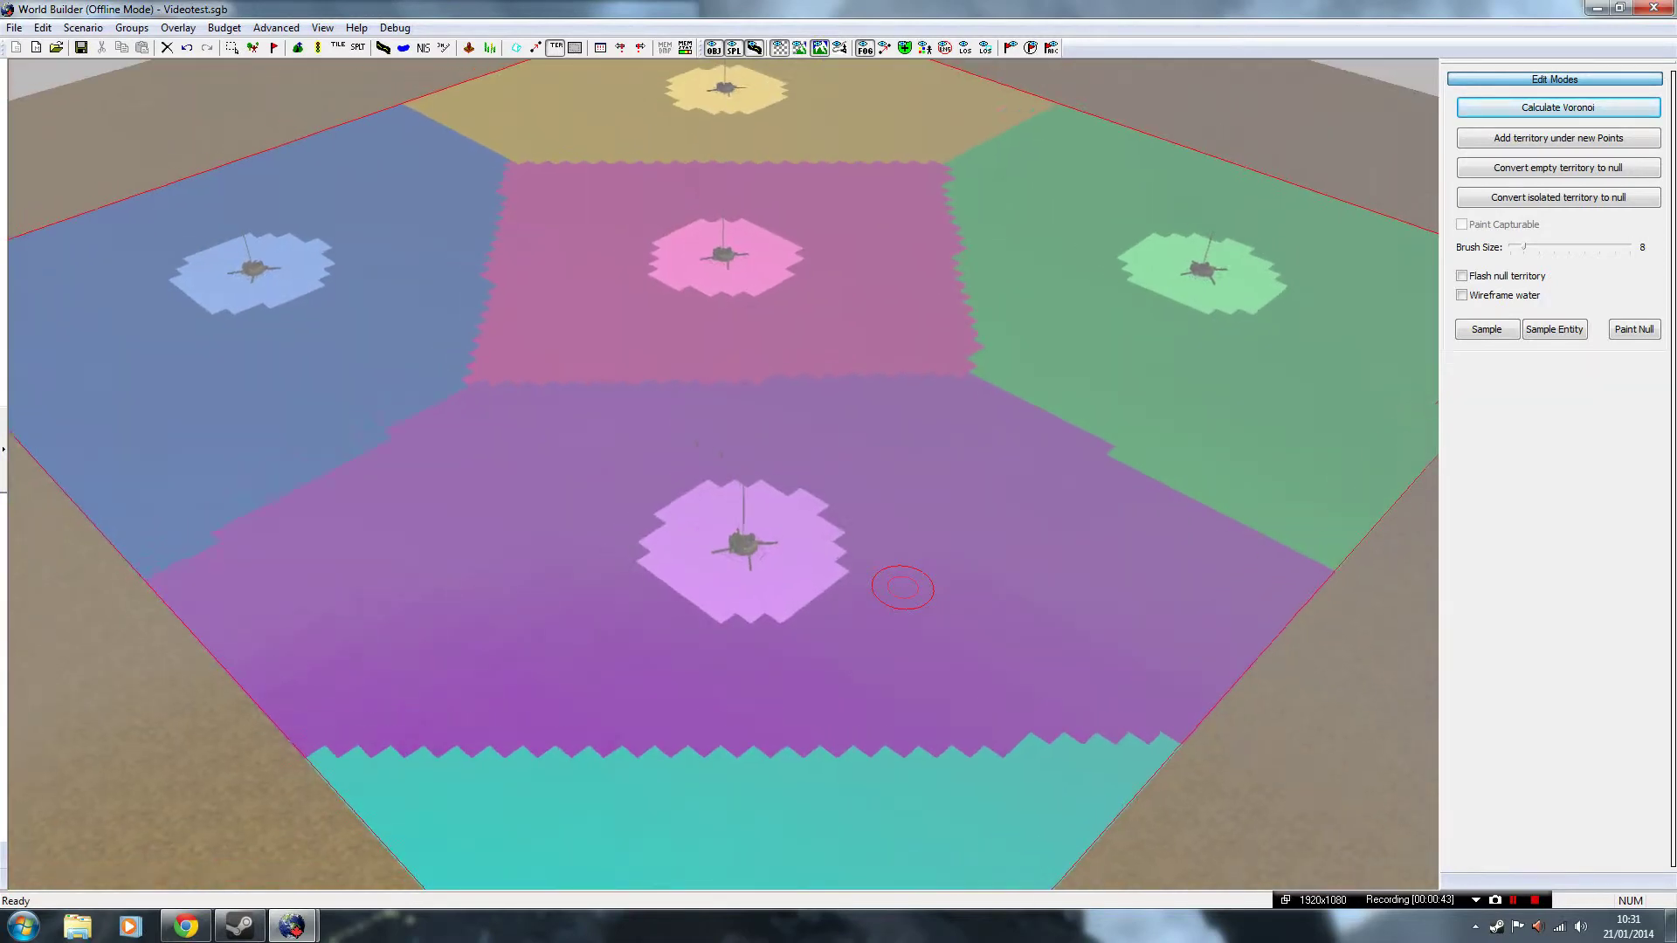
scroll(692, 643, down, 1)
scroll(749, 651, up, 2)
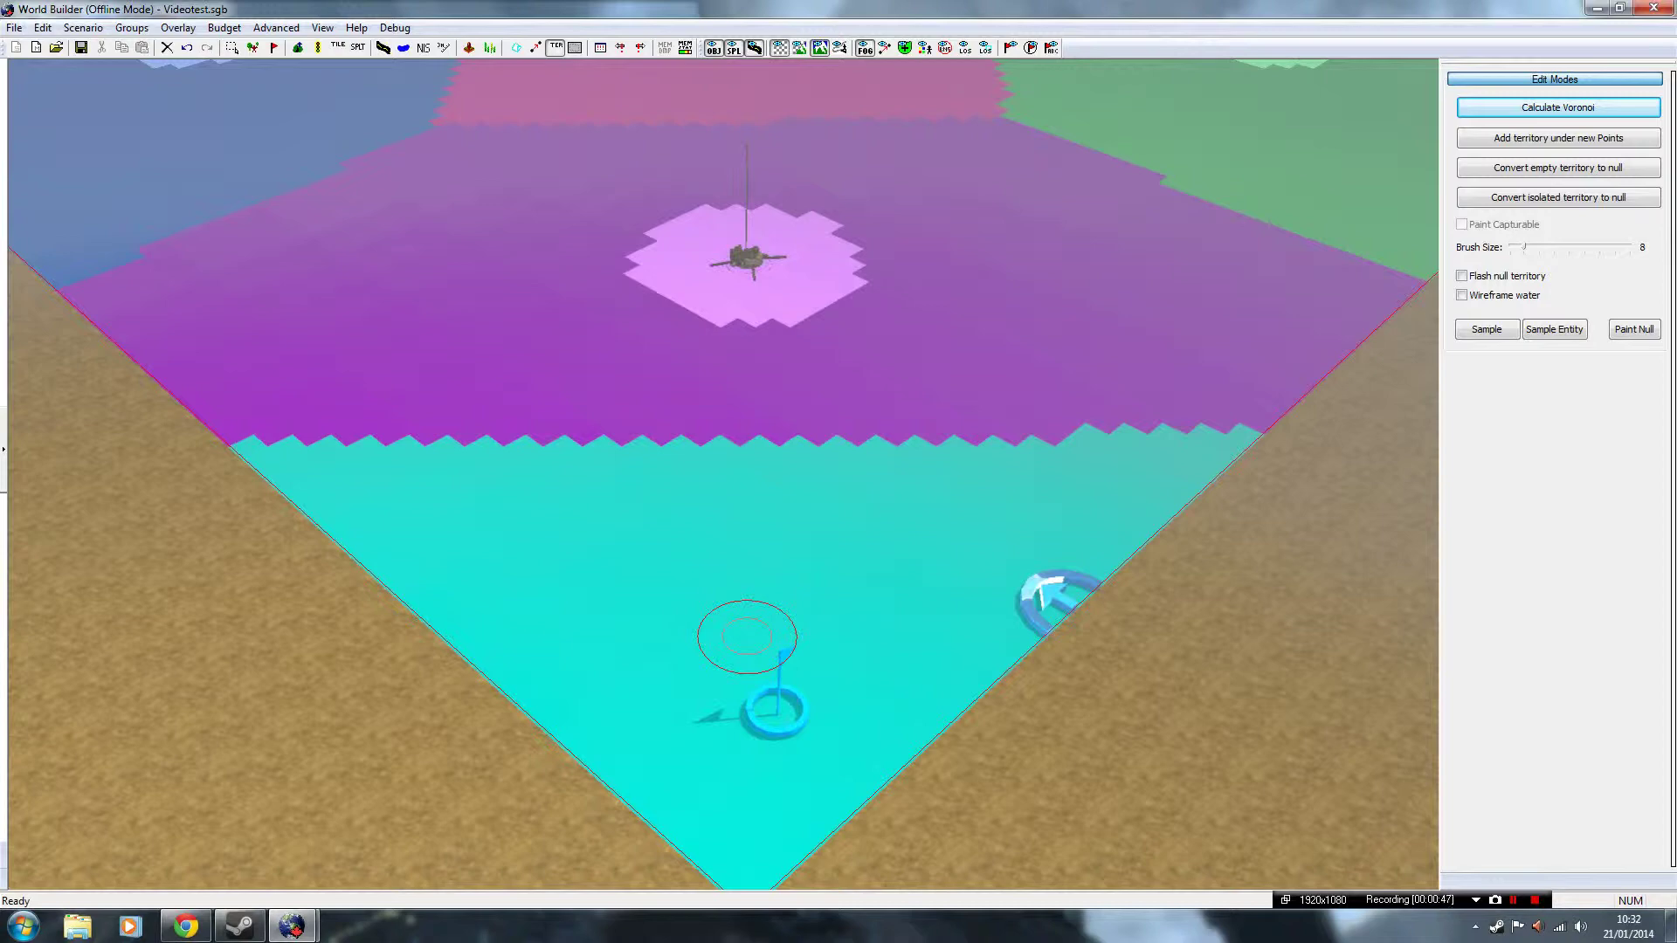
scroll(760, 669, down, 2)
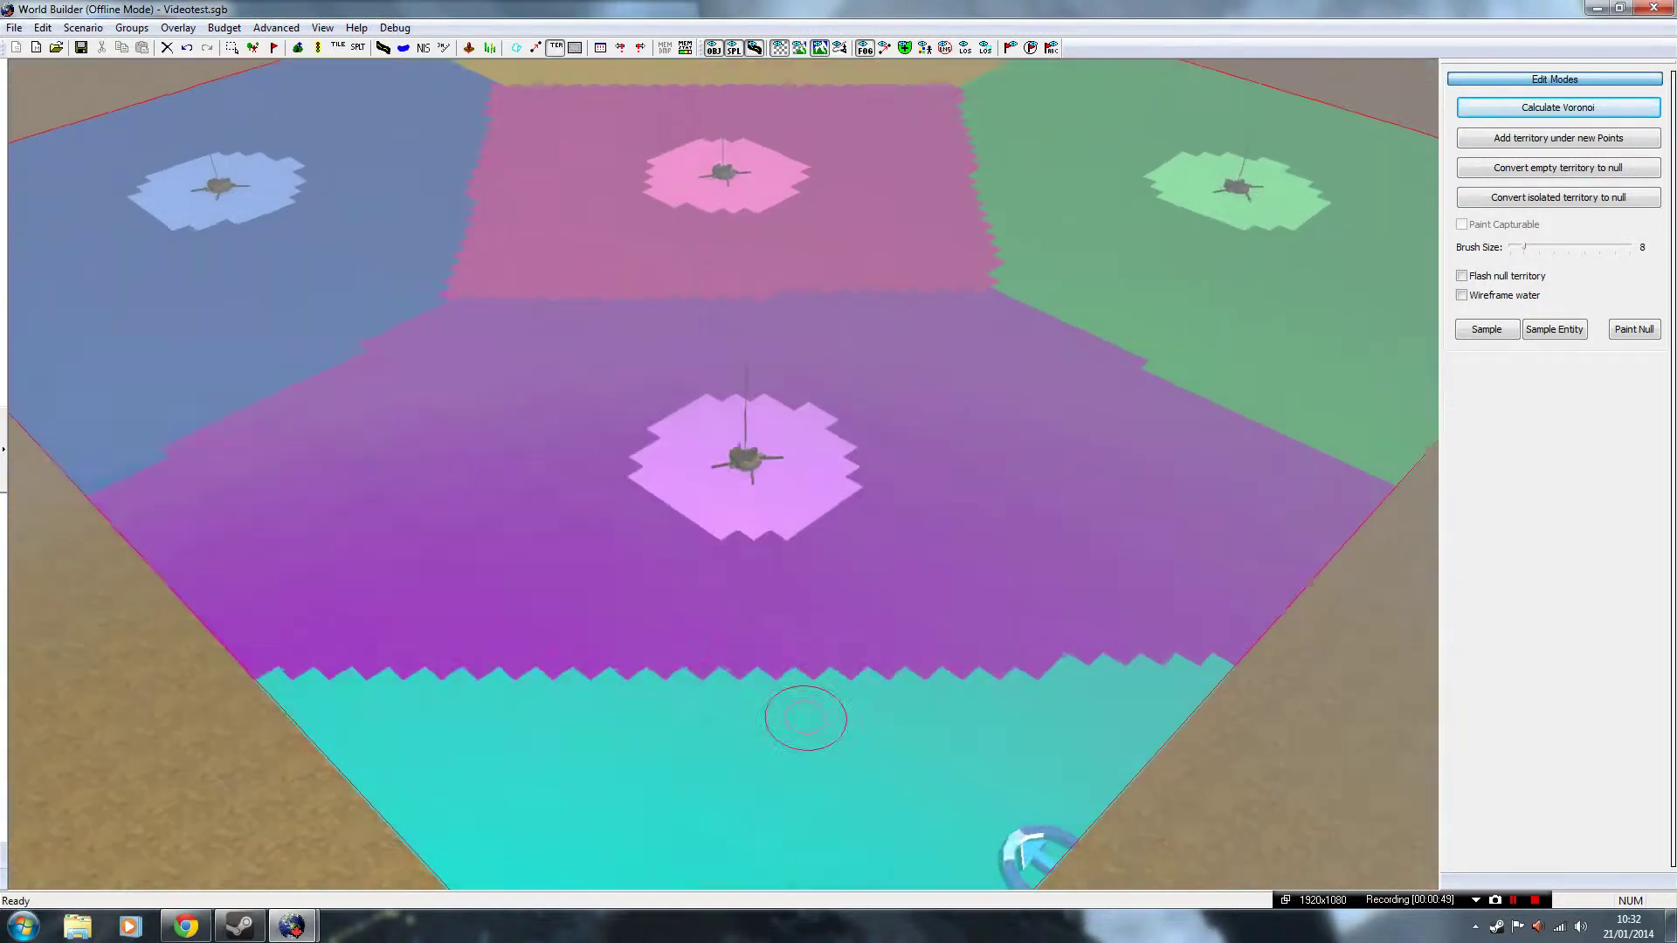
scroll(798, 710, up, 1)
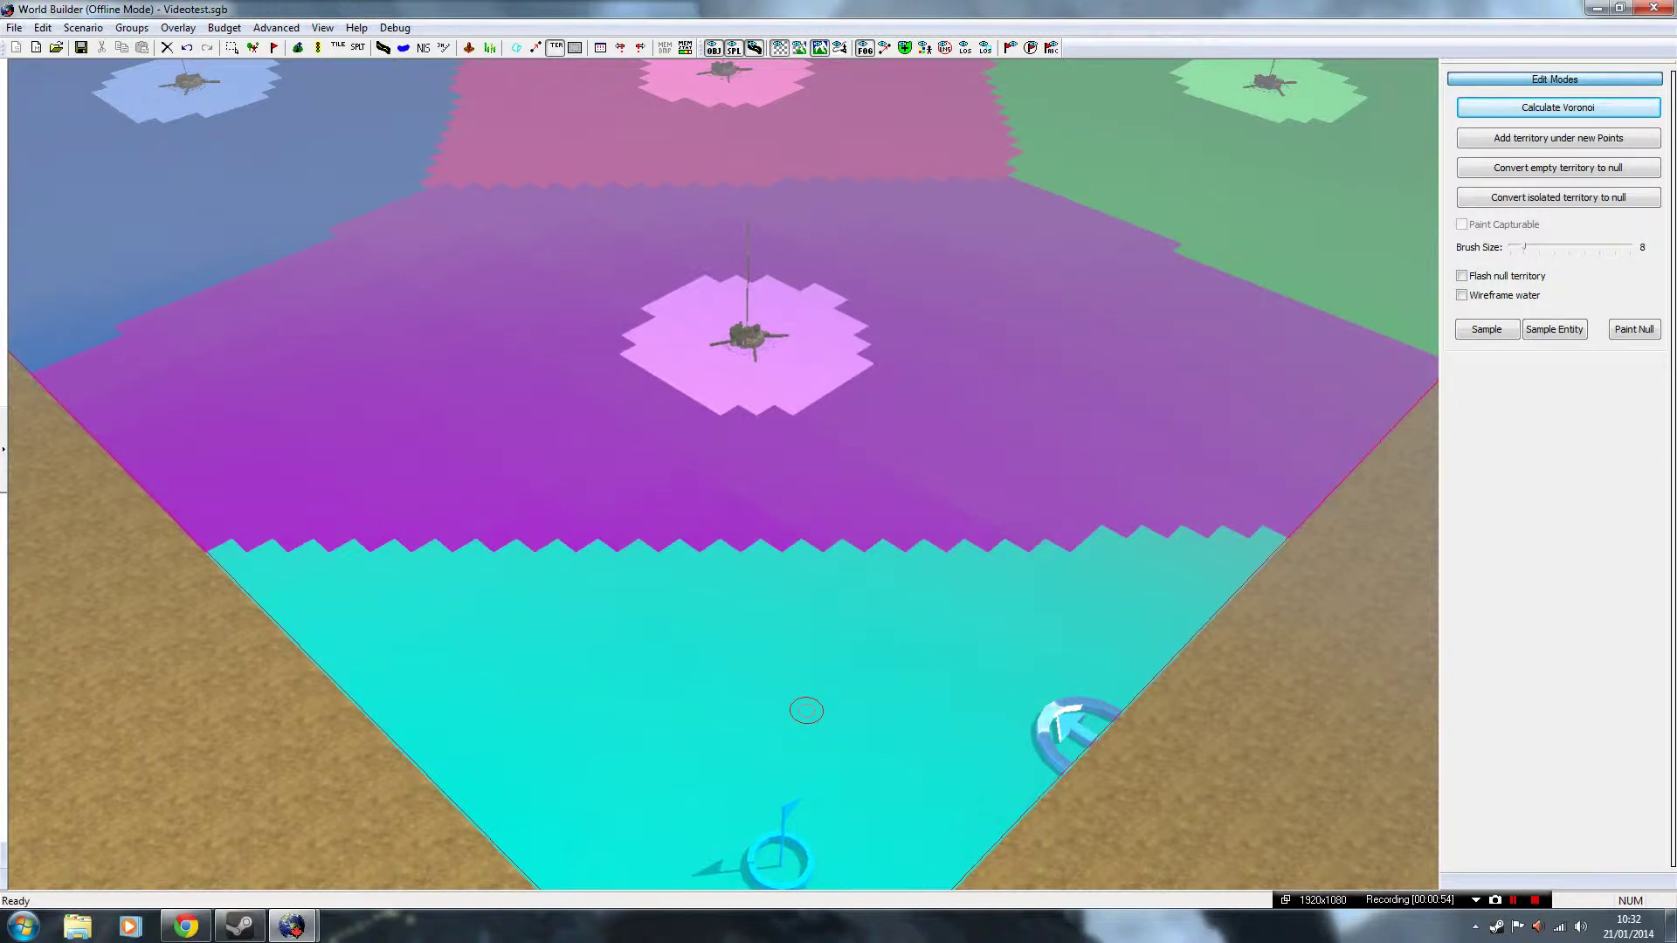
Step: Sample the new point's bottom territory and paint it upward into the purple region
click(806, 710)
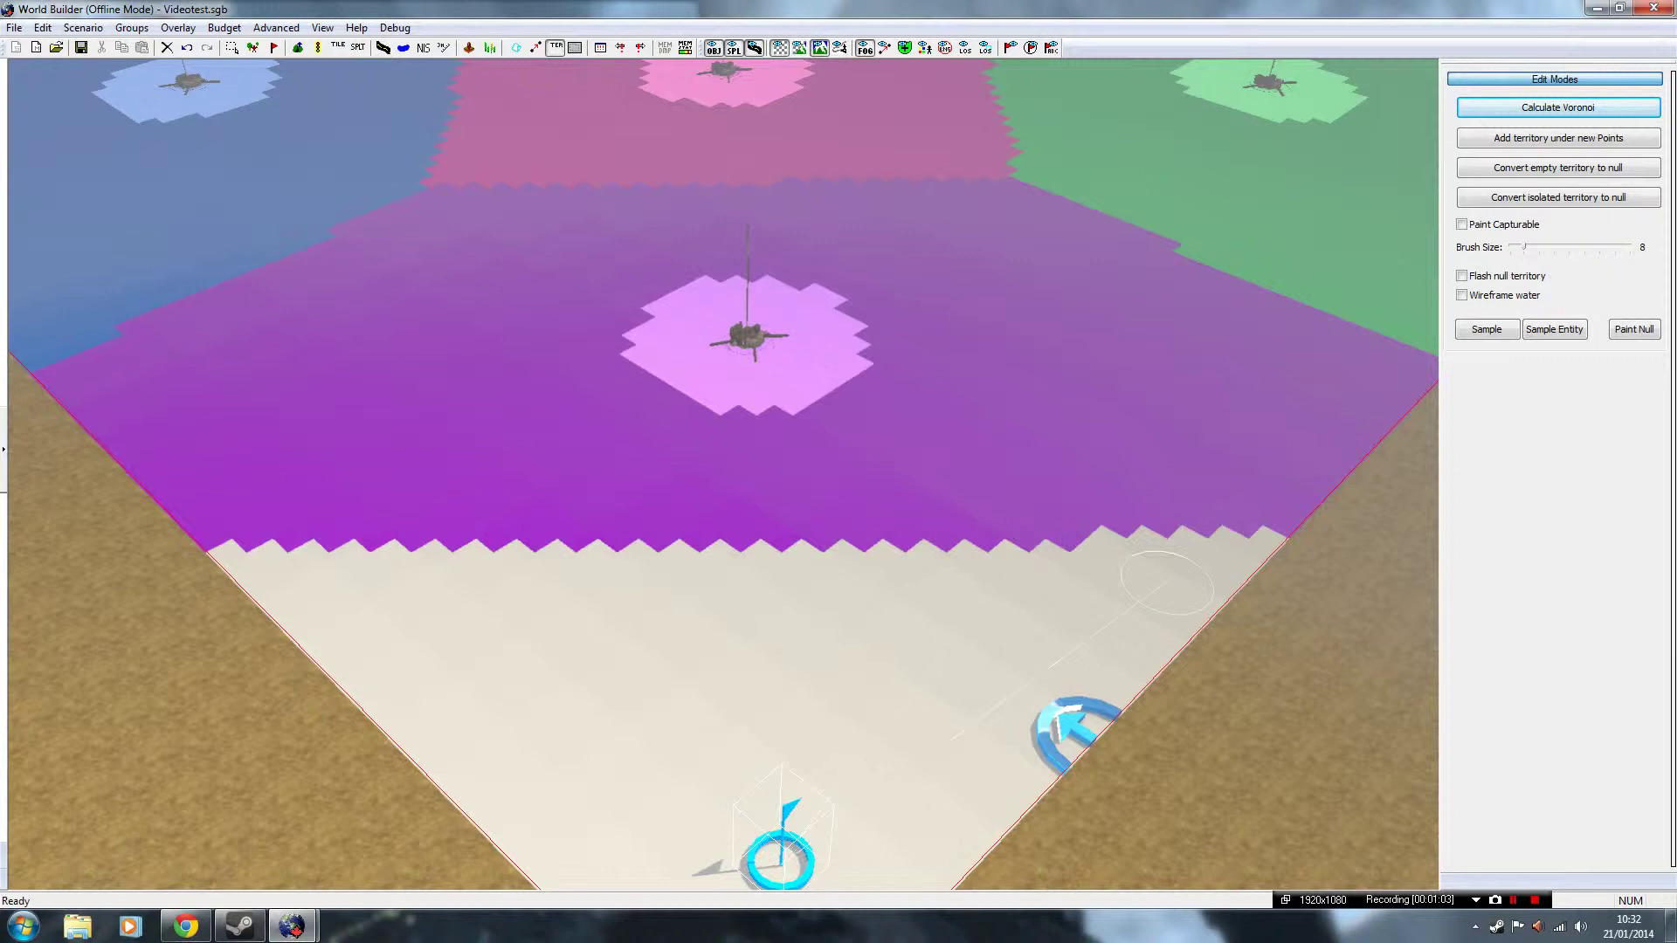
drag(1165, 583, 813, 576)
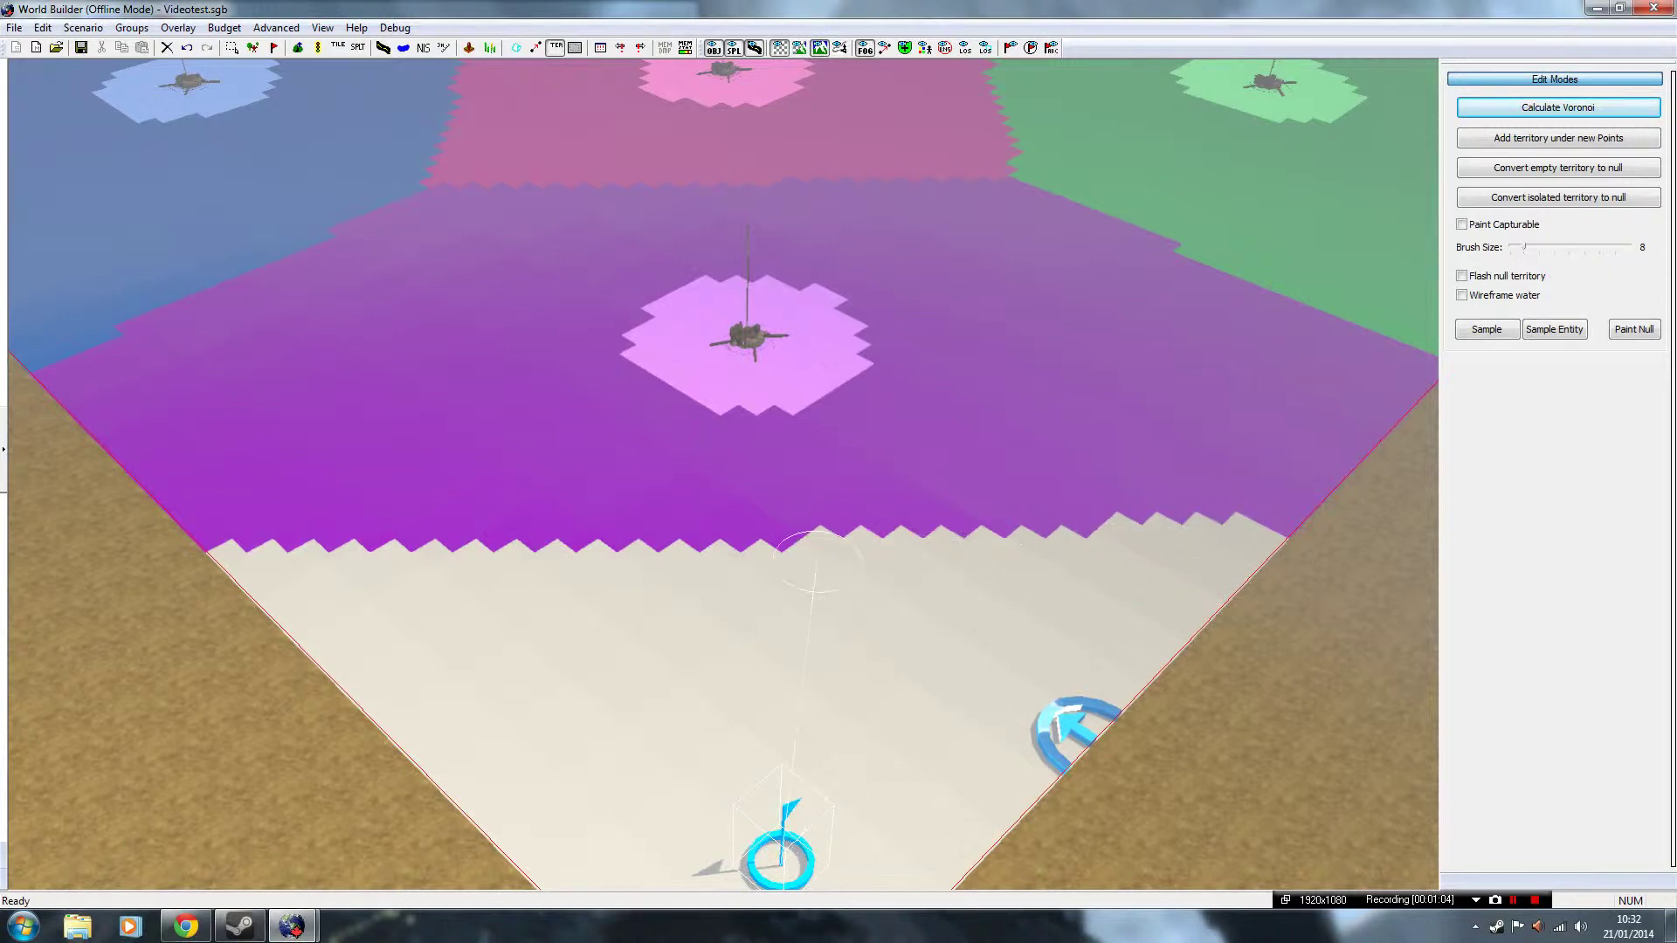
mouse_move(814, 564)
mouse_down()
mouse_move(322, 513)
mouse_move(1293, 505)
mouse_move(1086, 514)
mouse_up()
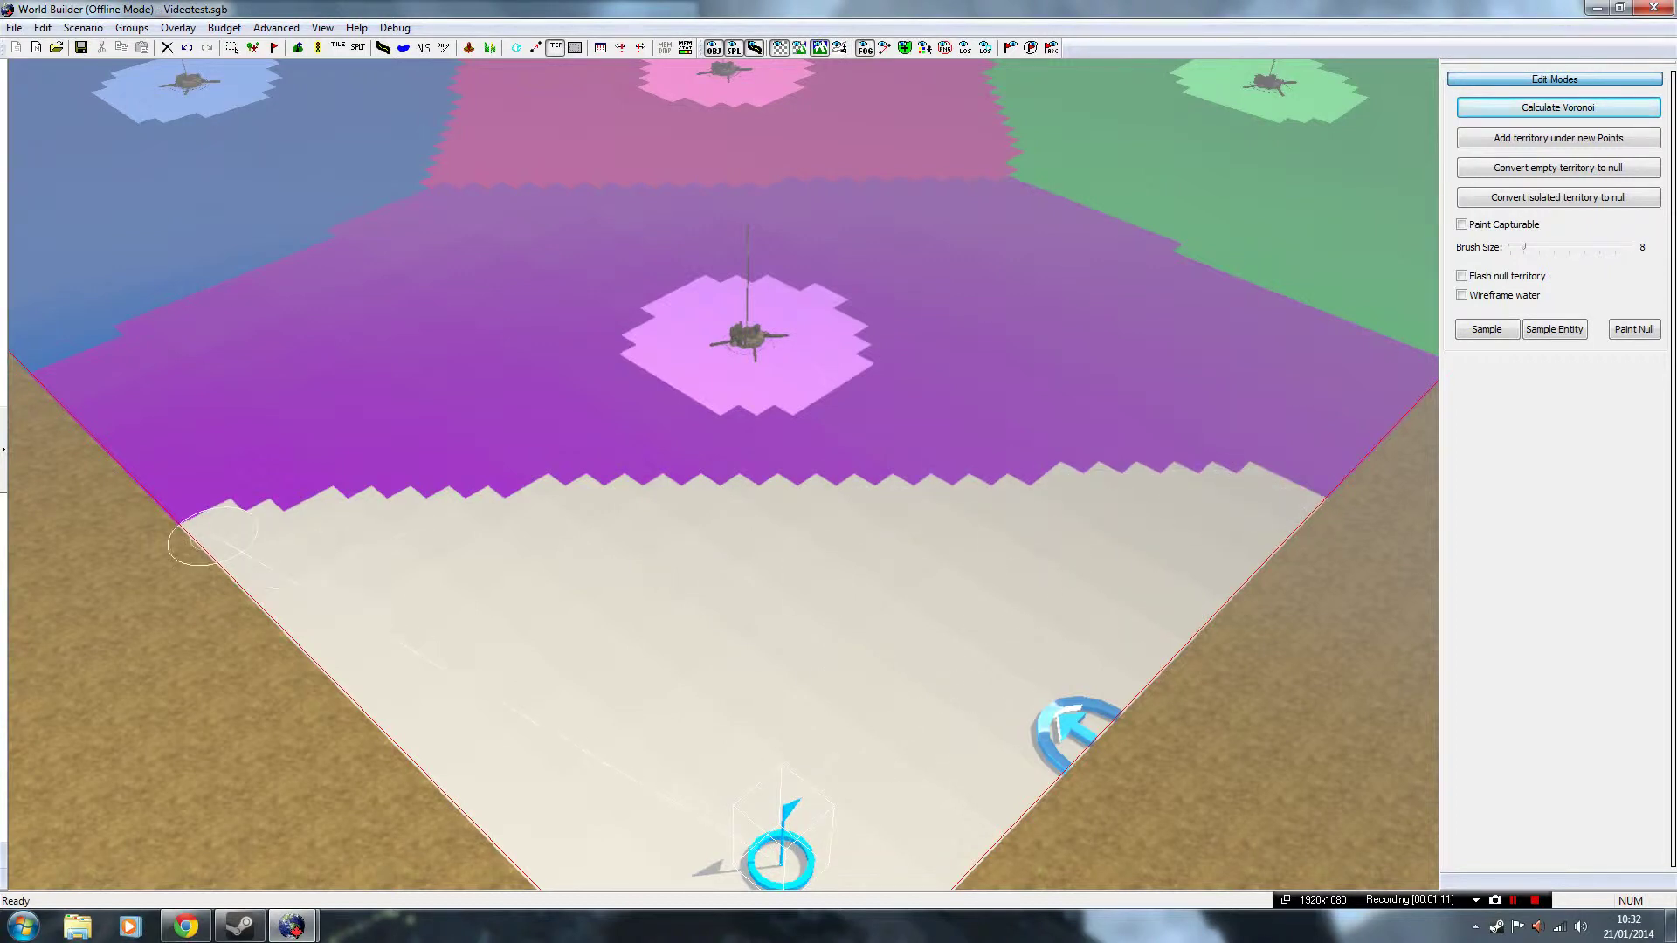
scroll(782, 787, up, 2)
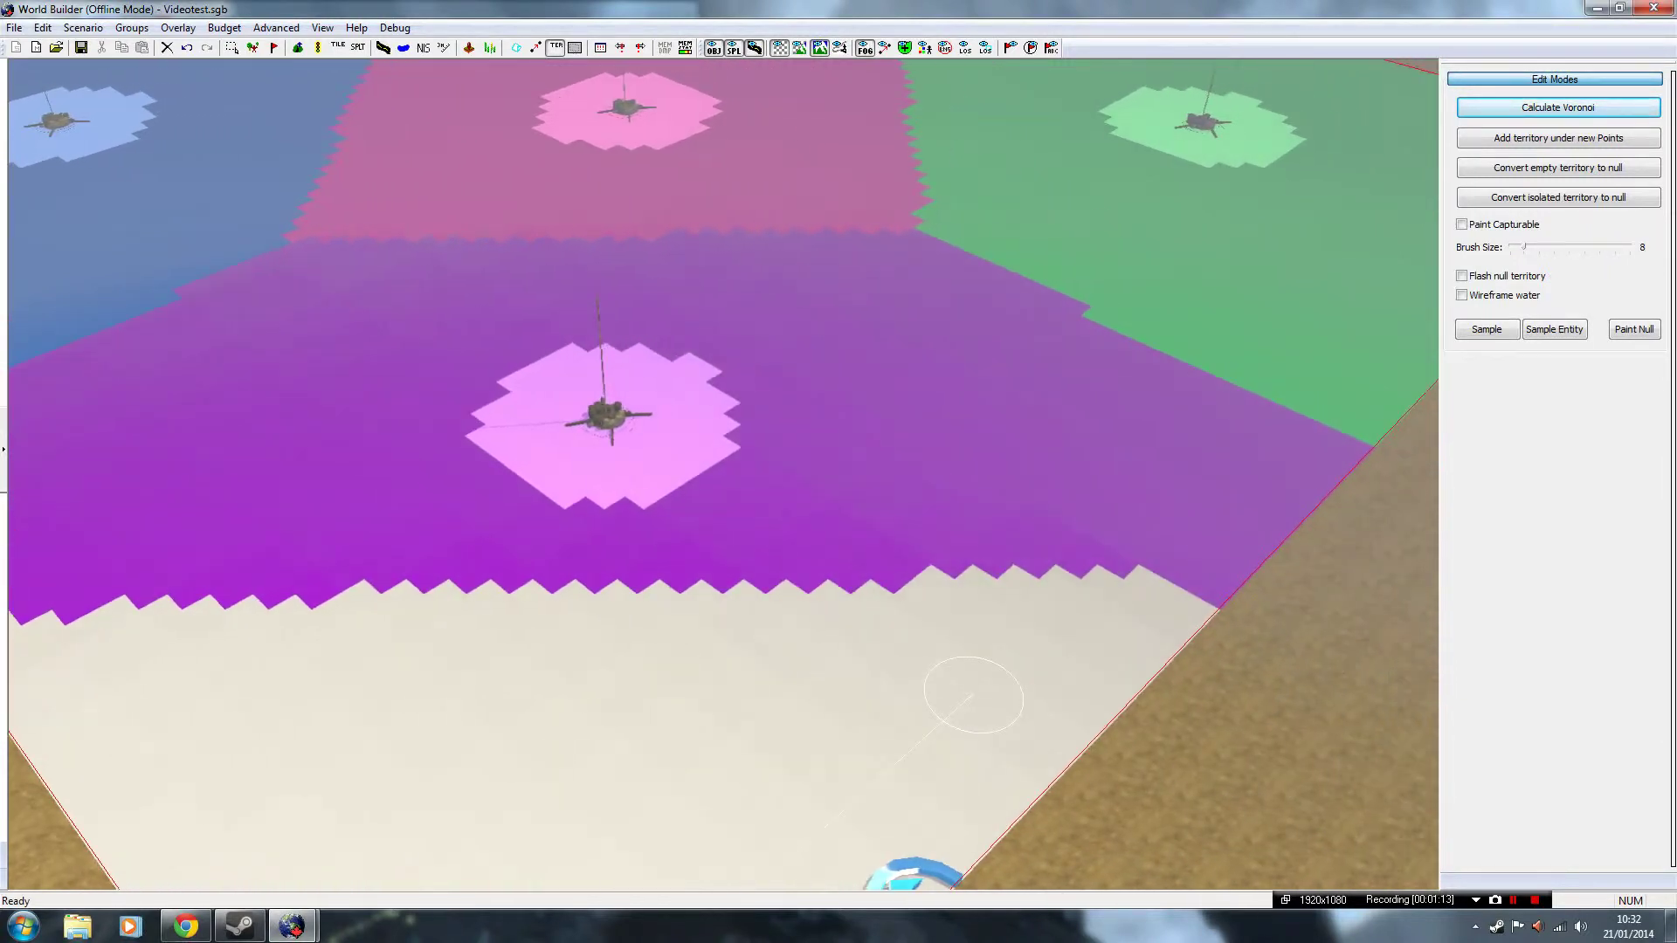
scroll(972, 696, down, 2)
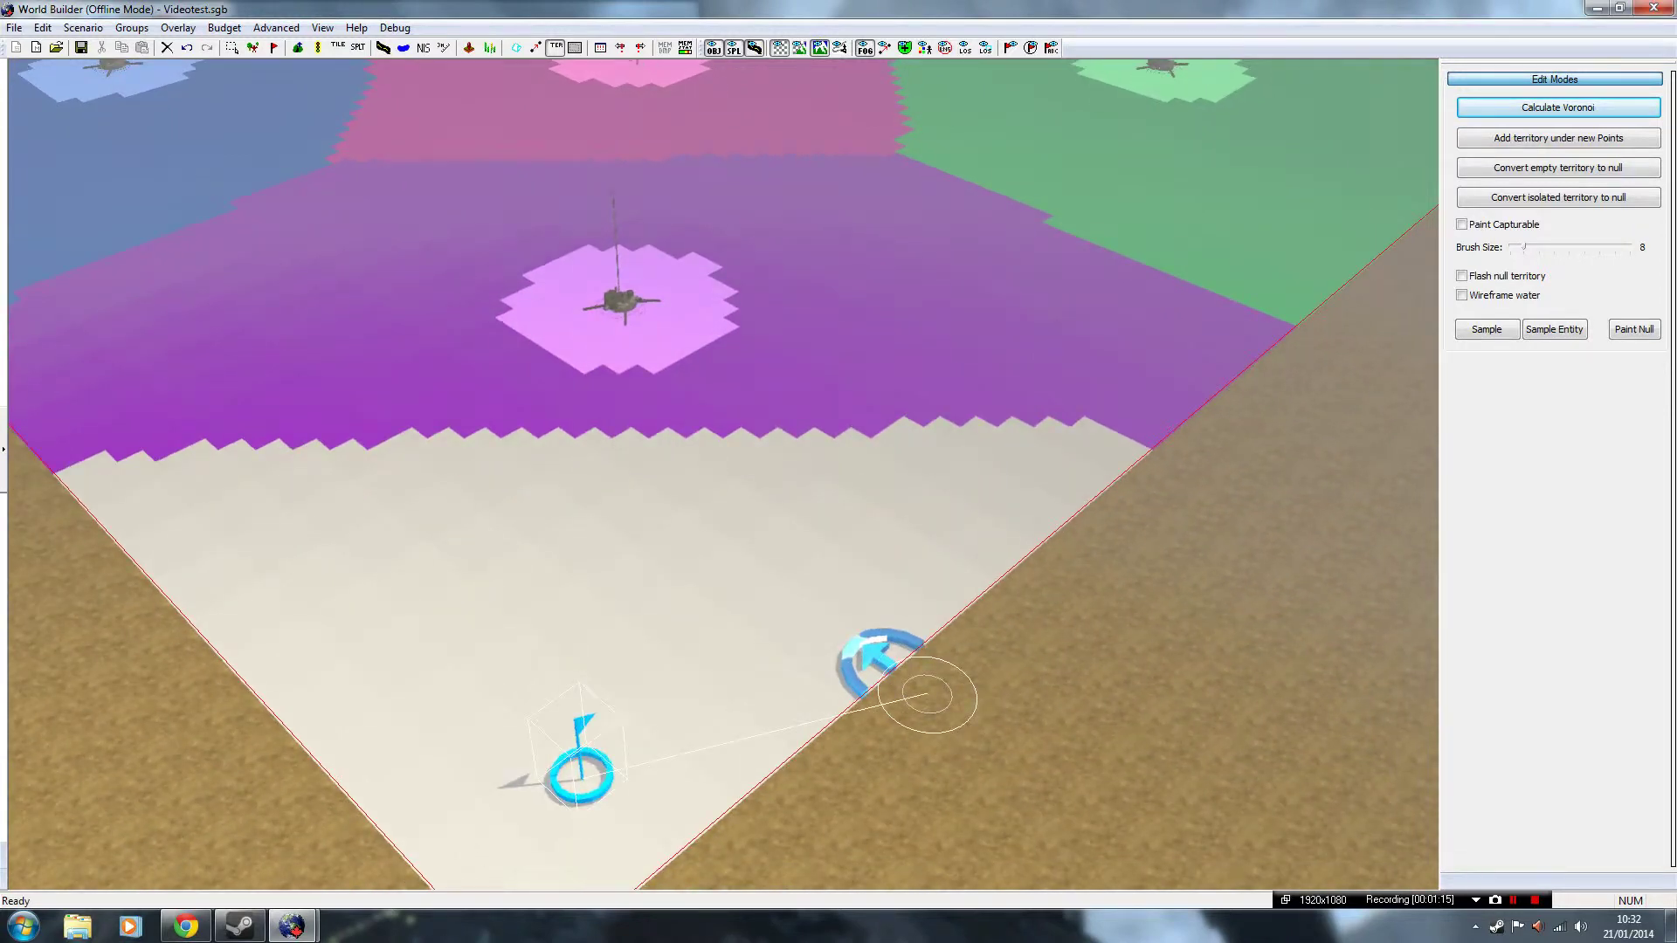
scroll(925, 694, up, 2)
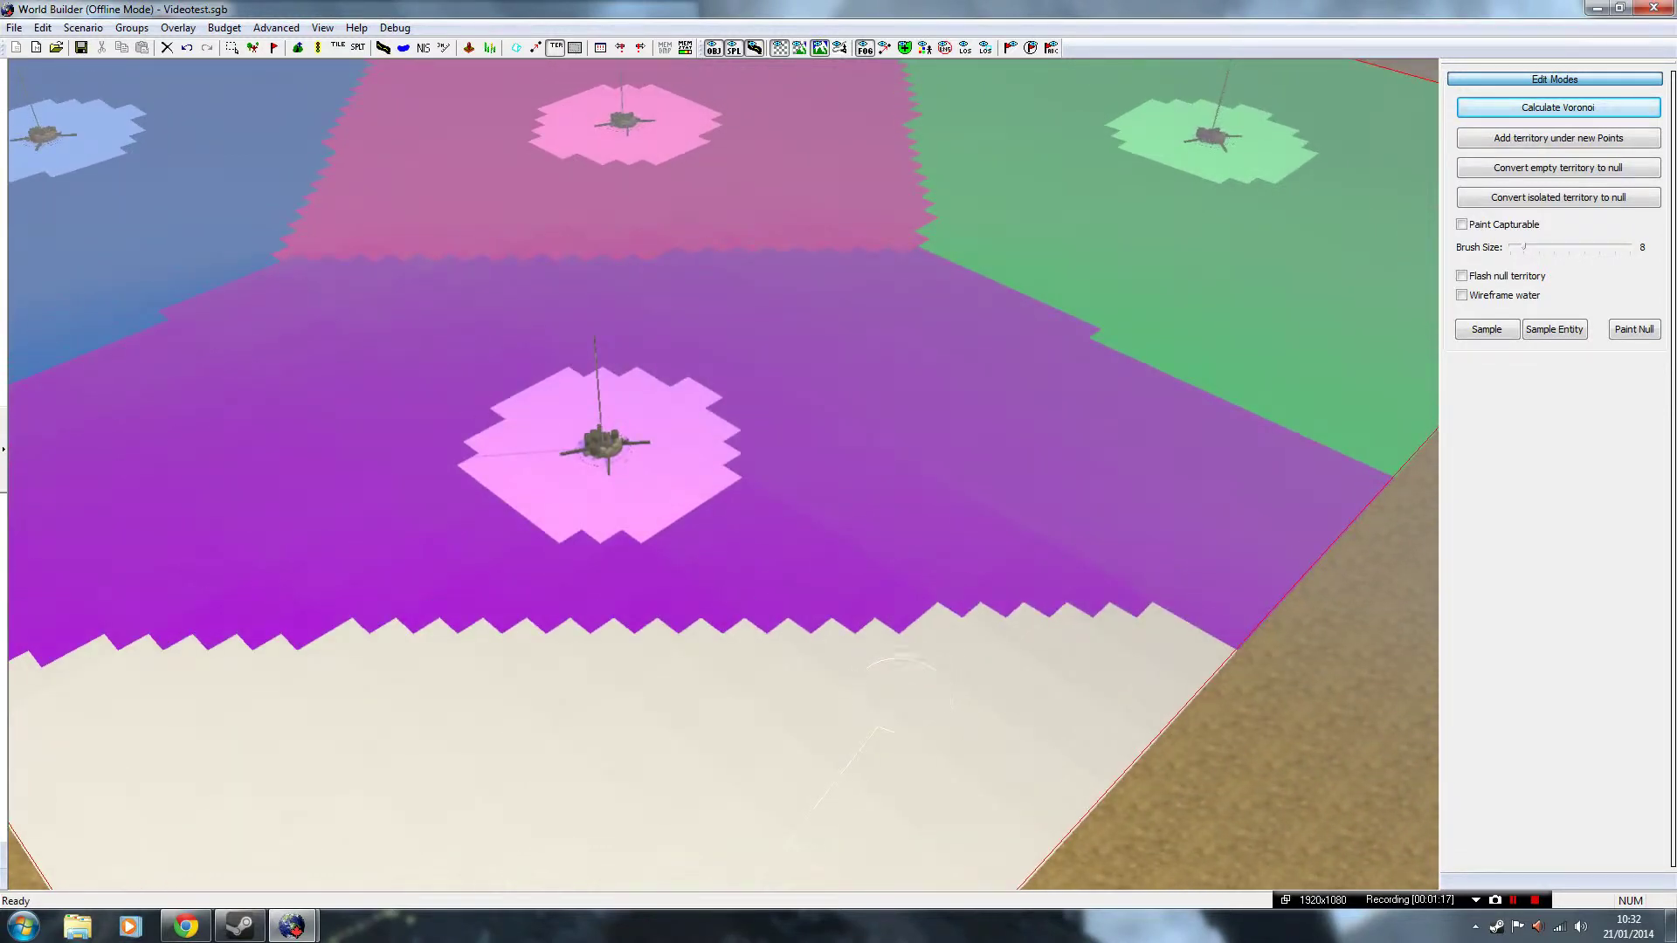
Step: Paint the bottom territory across the isolated purple island until it is covered
mouse_move(879, 687)
mouse_down()
mouse_move(865, 524)
mouse_move(1232, 525)
mouse_move(1140, 714)
mouse_up()
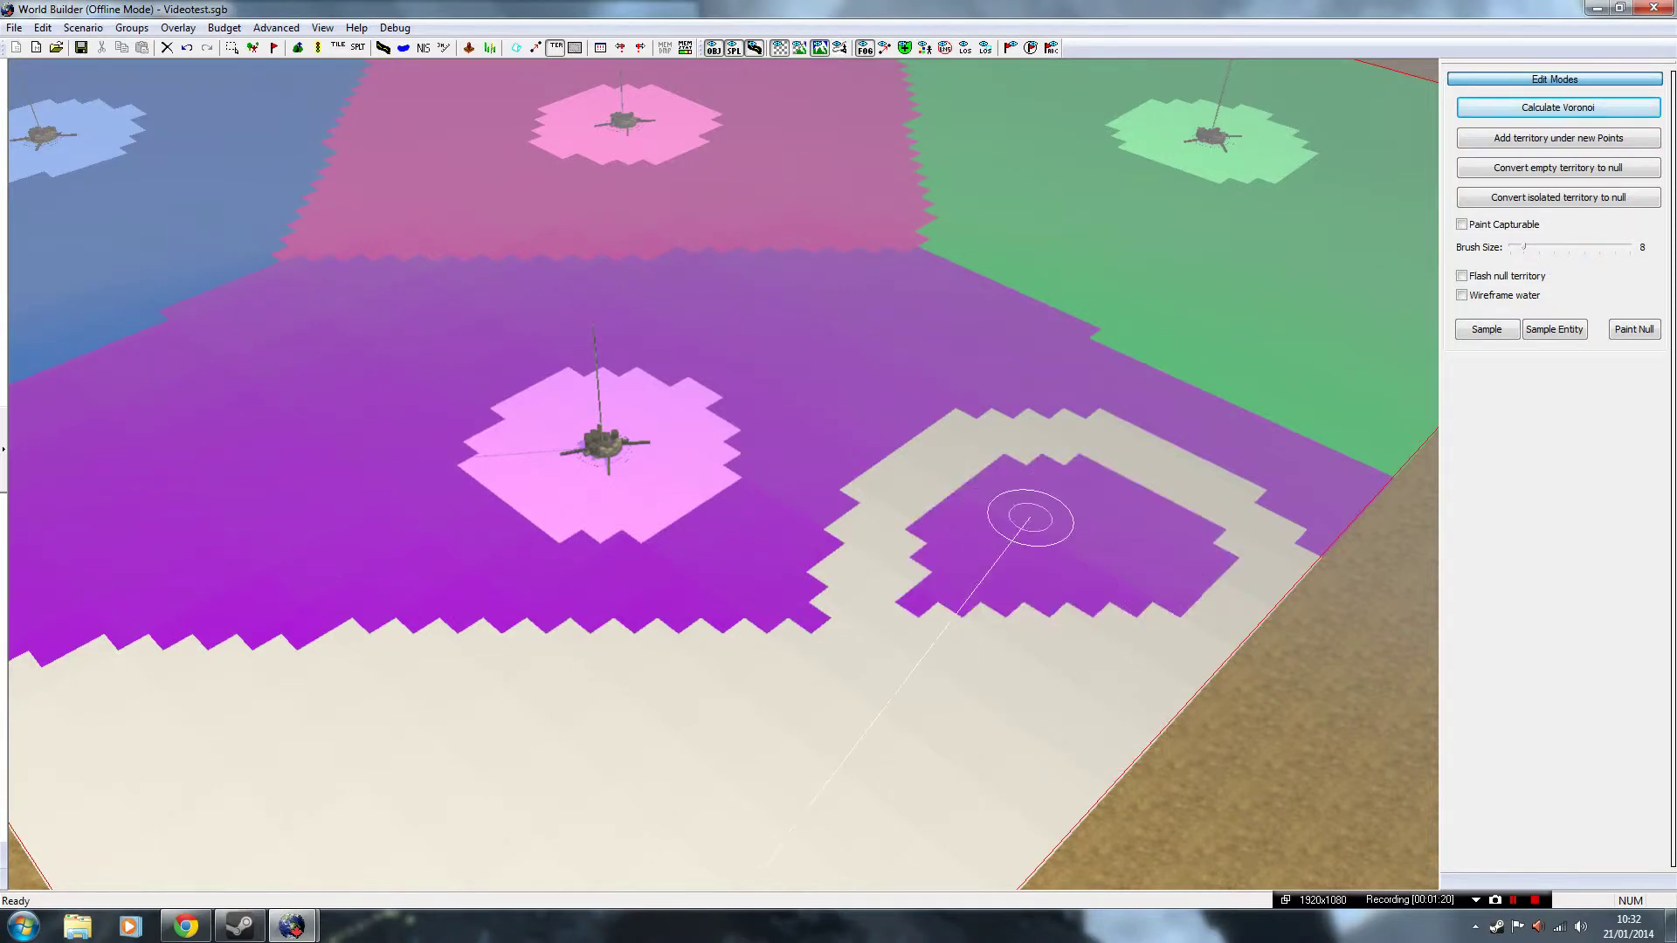
scroll(1004, 554, up, 3)
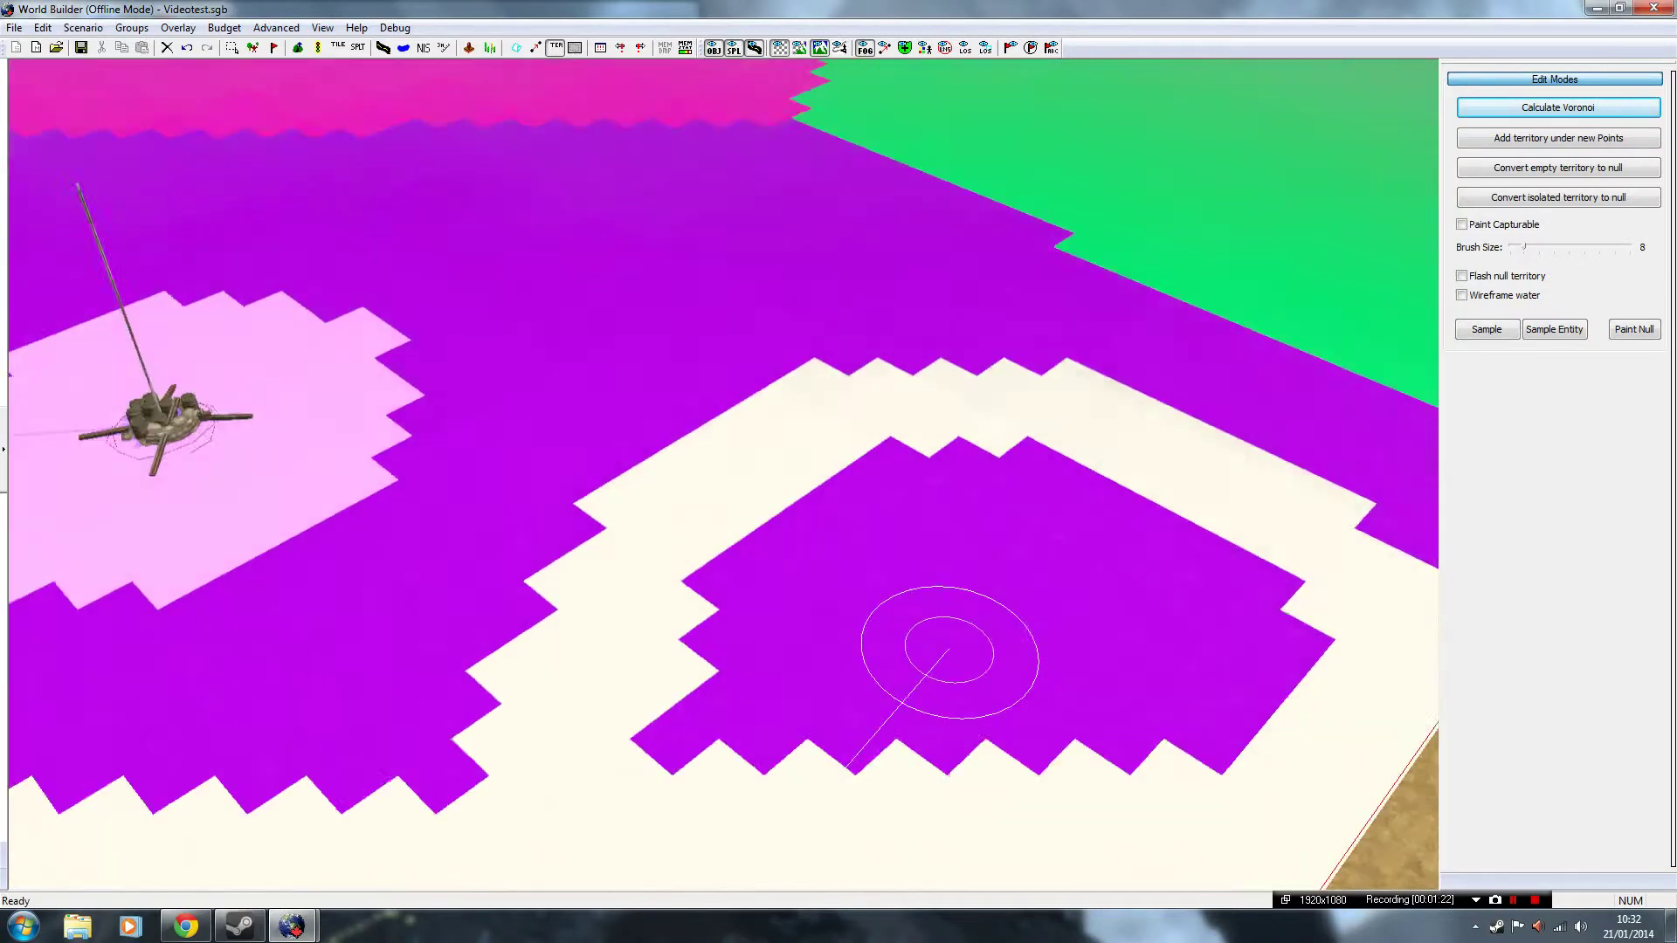
scroll(936, 643, up, 2)
scroll(949, 651, down, 3)
scroll(891, 572, down, 2)
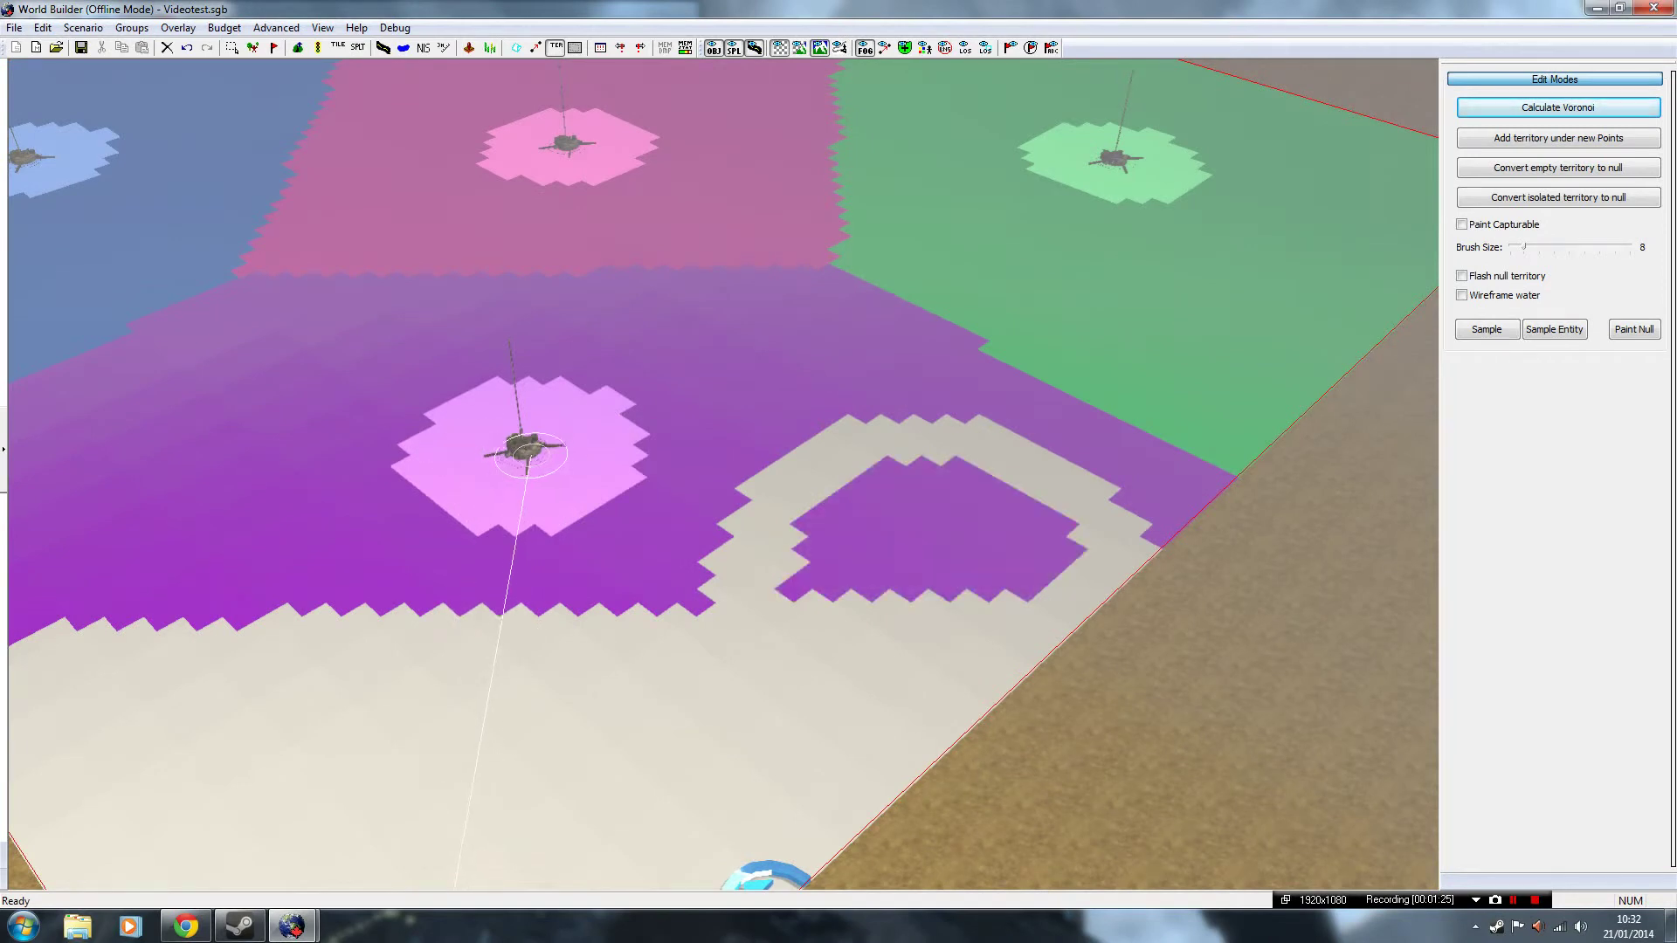
key(Down)
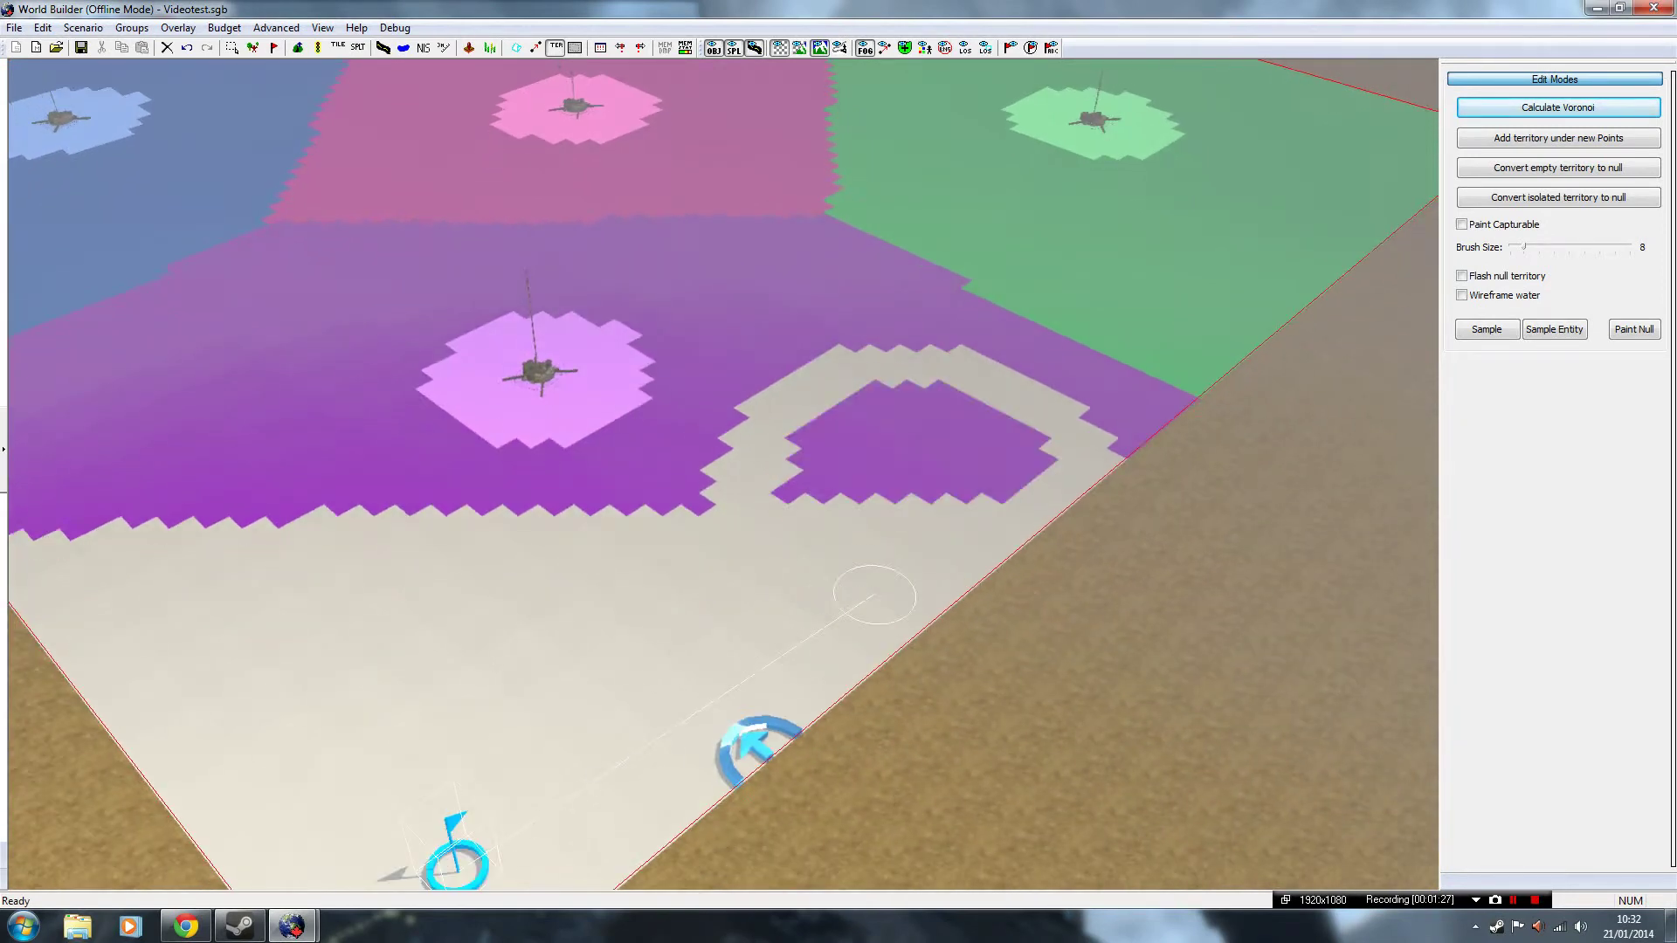
mouse_move(838, 551)
mouse_down()
mouse_move(967, 449)
mouse_move(870, 521)
mouse_up()
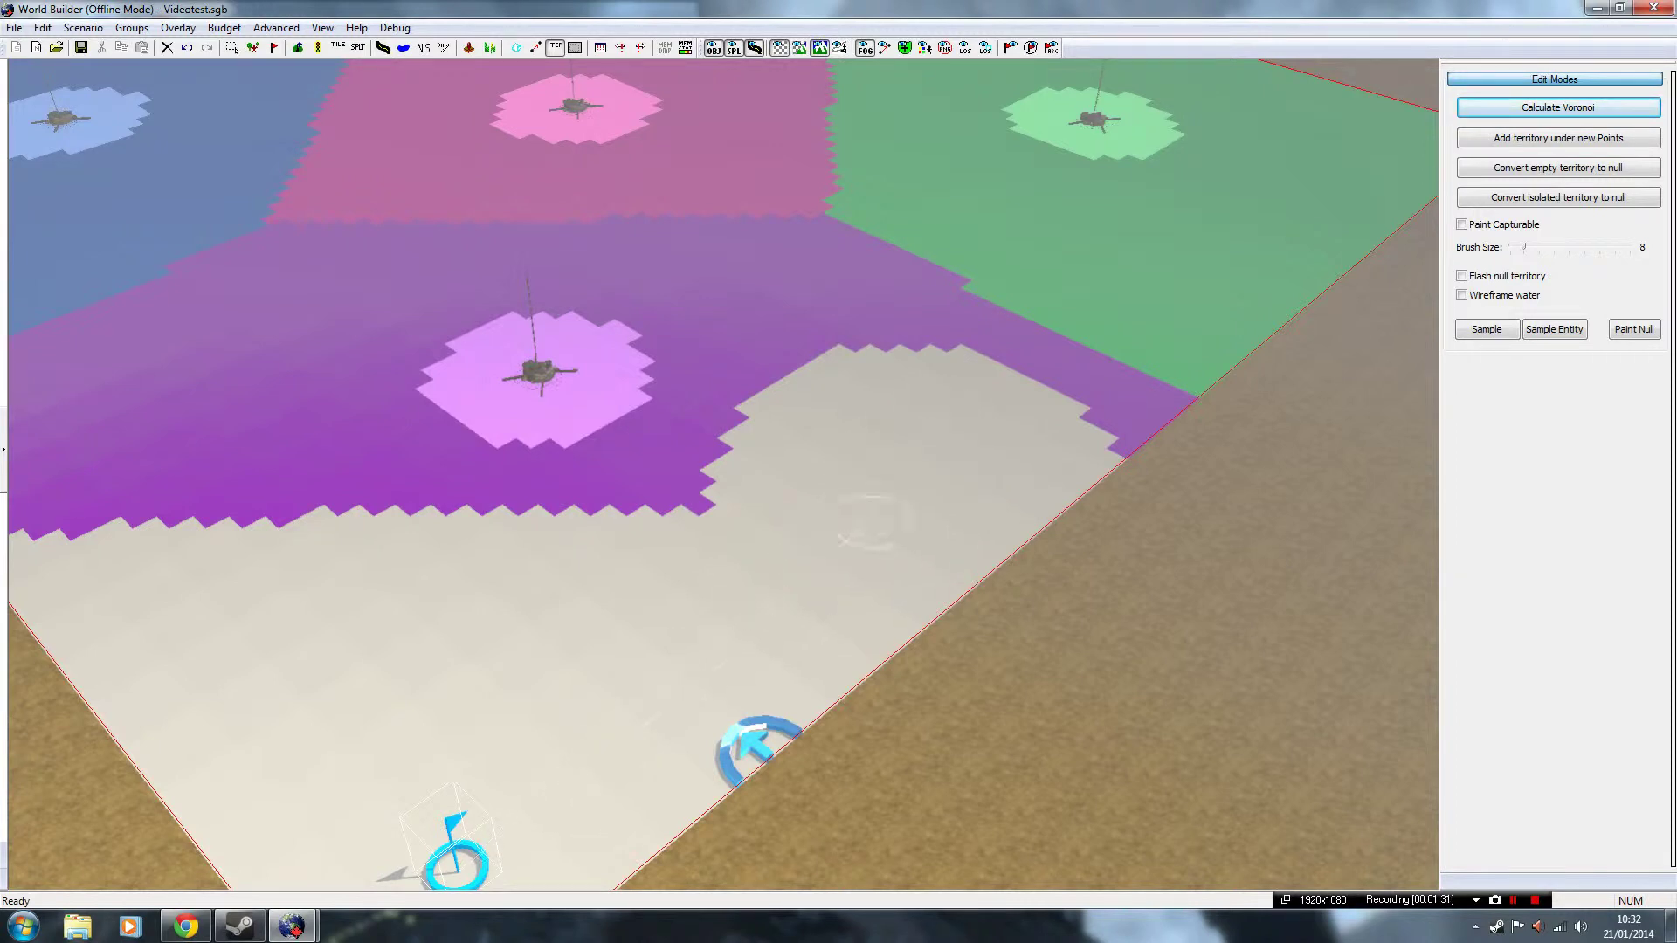
key(Up)
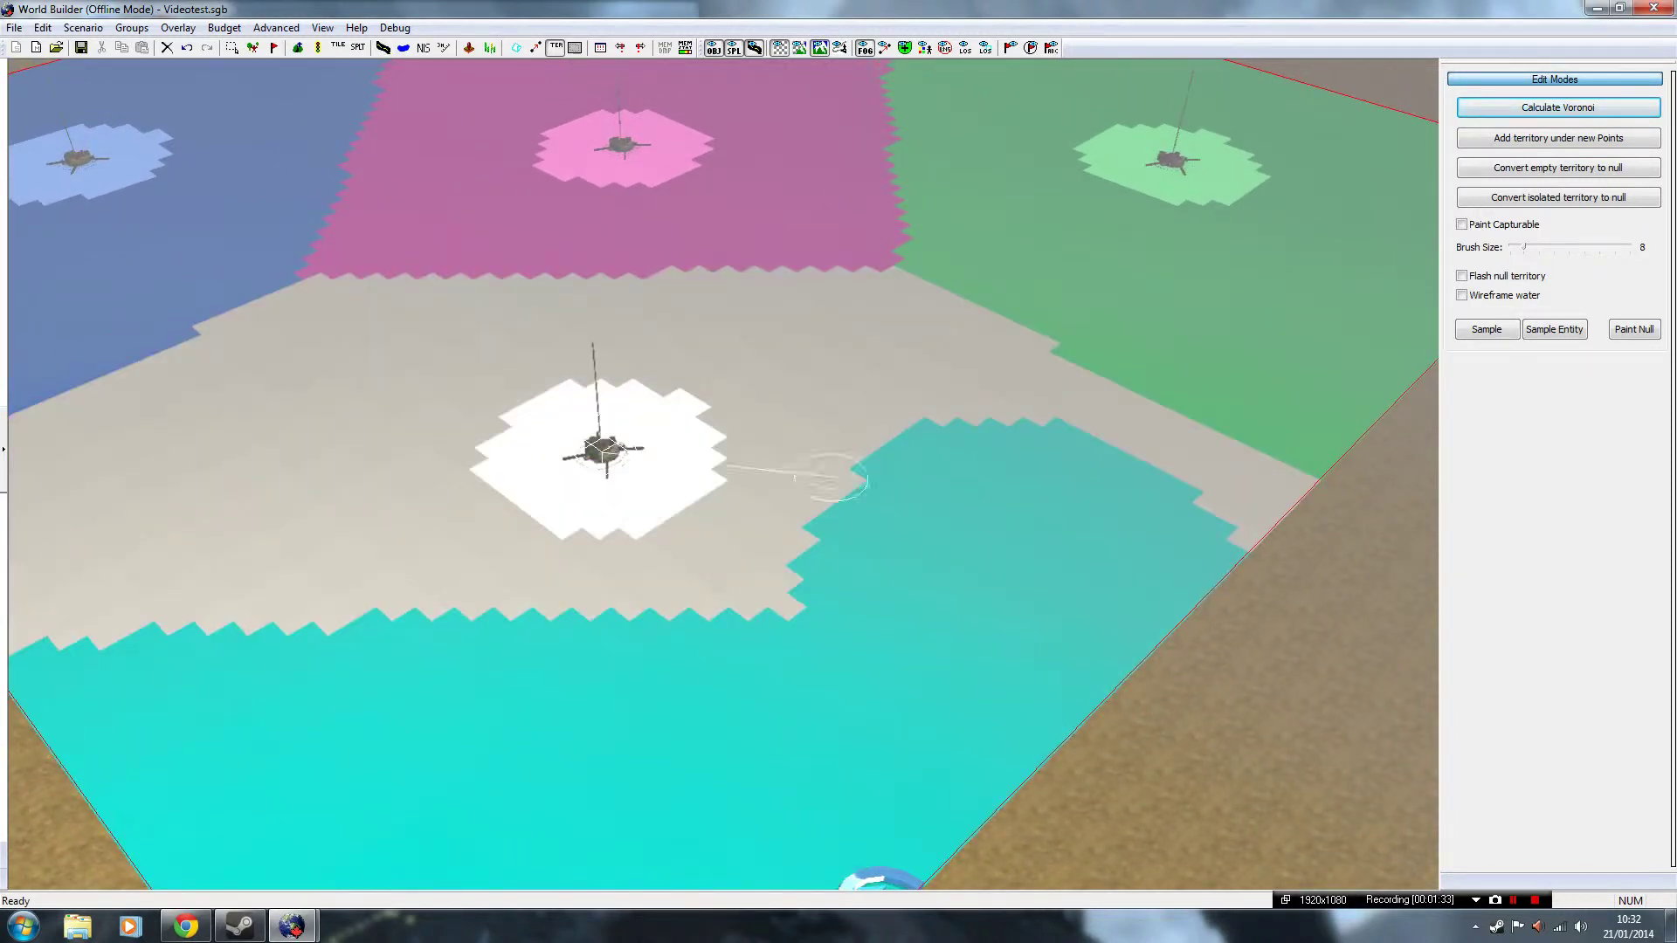
mouse_move(838, 486)
mouse_down()
mouse_move(1035, 509)
mouse_move(1059, 531)
mouse_move(815, 535)
mouse_up()
scroll(688, 523, down, 5)
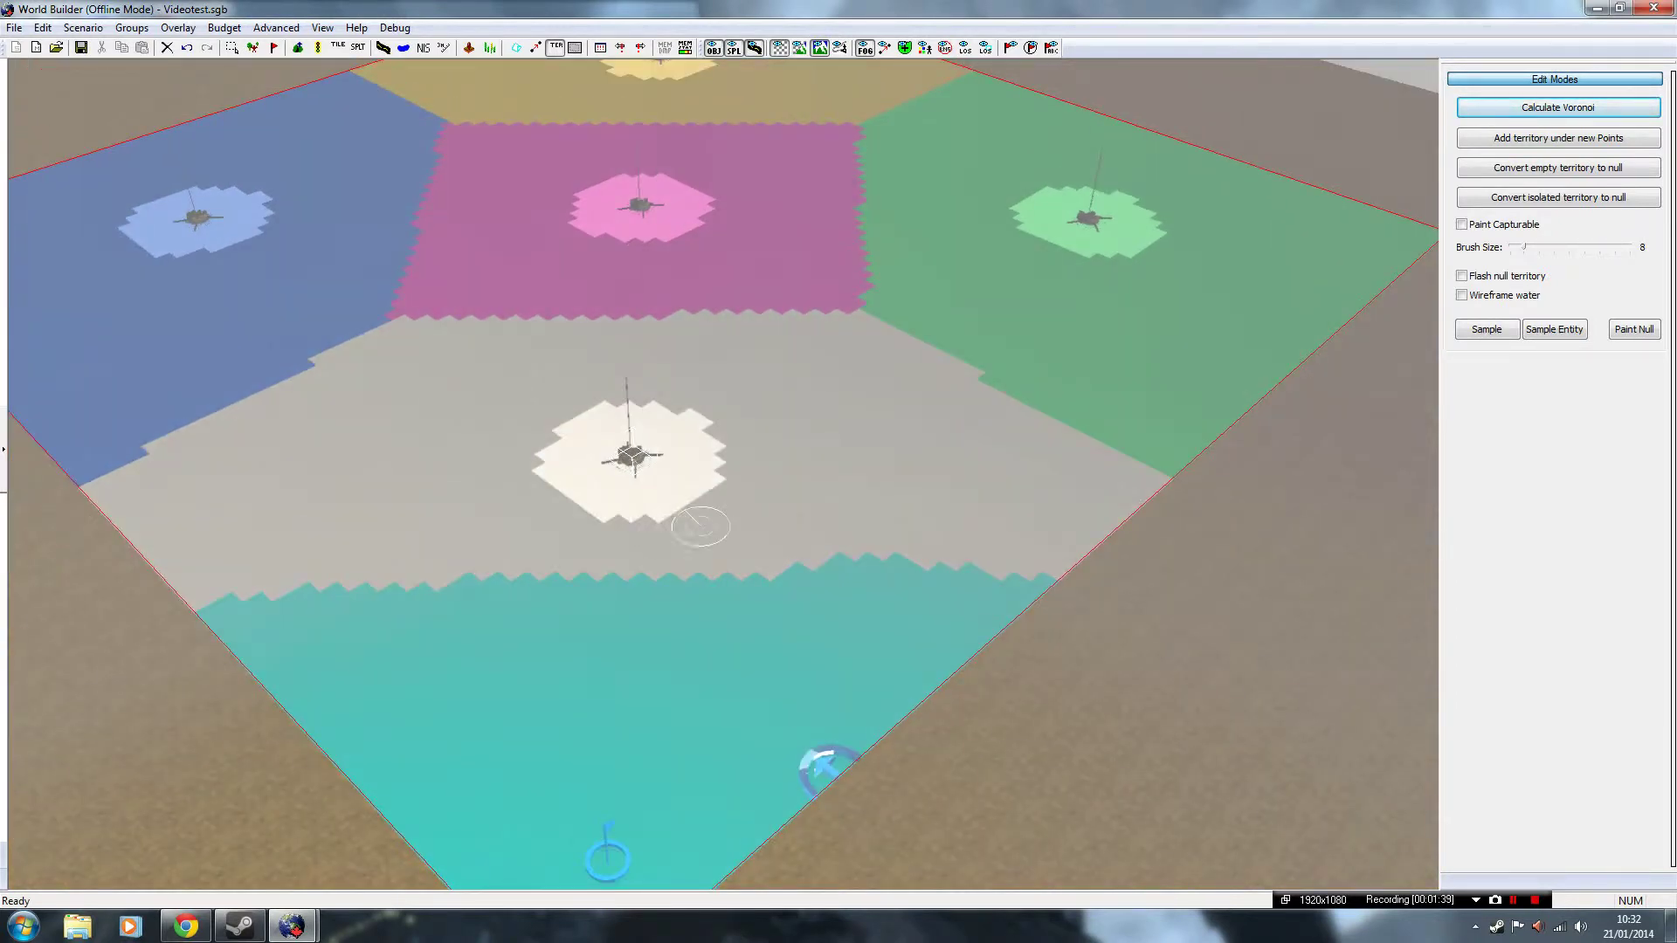
middle_drag(689, 522, 811, 241)
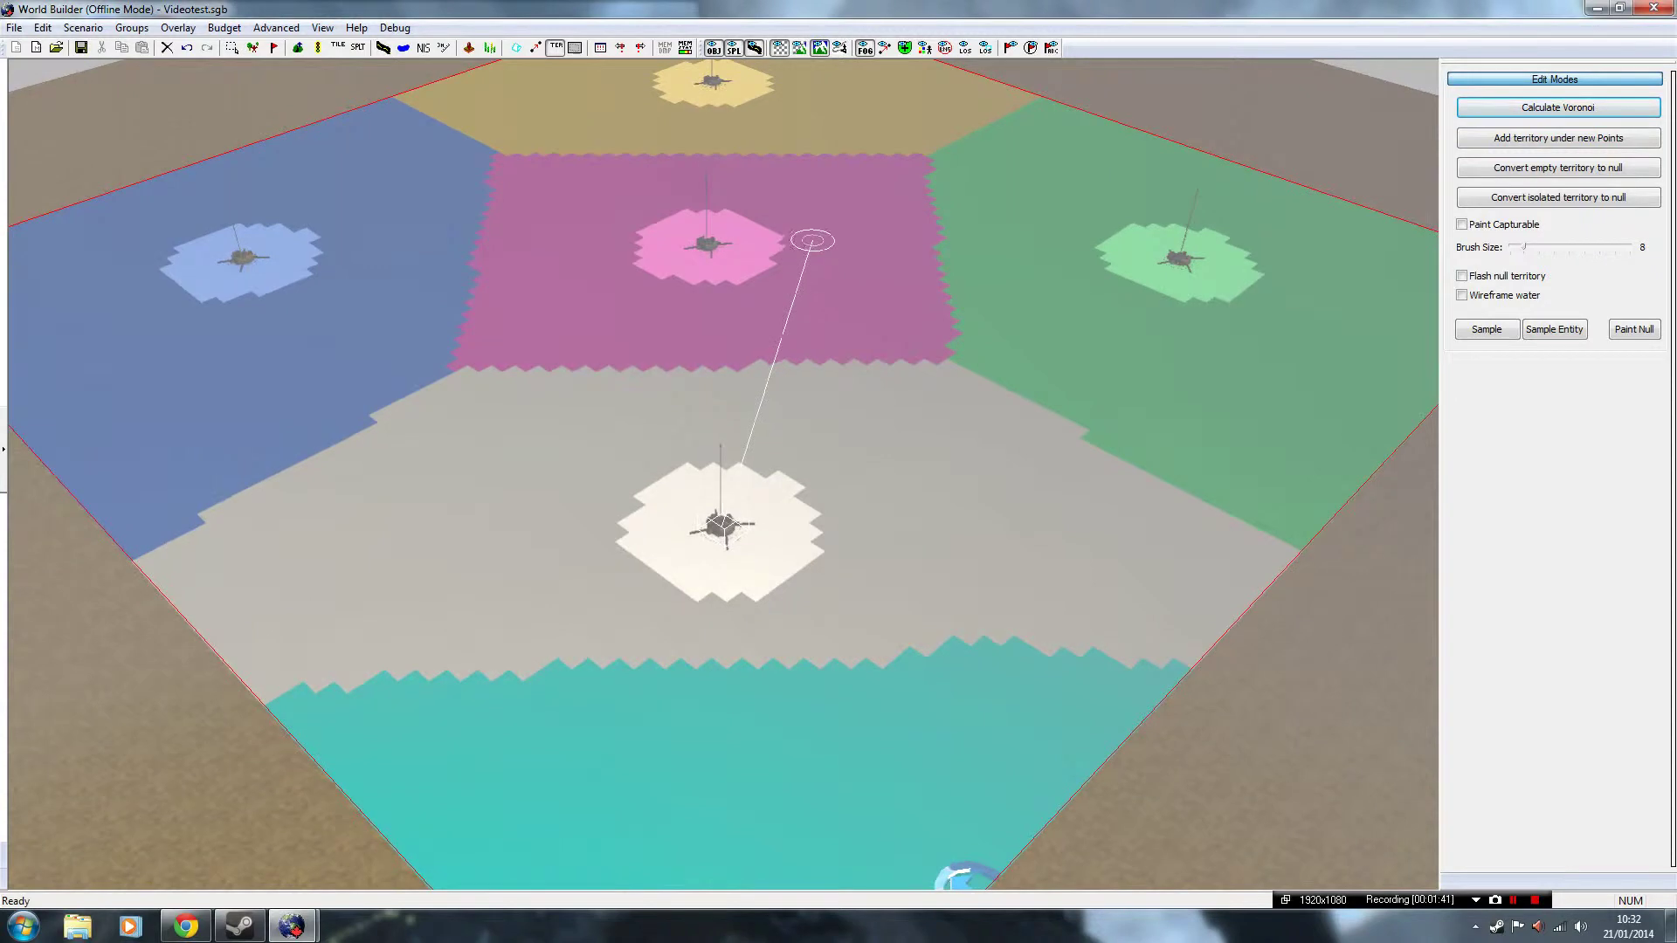
click(811, 241)
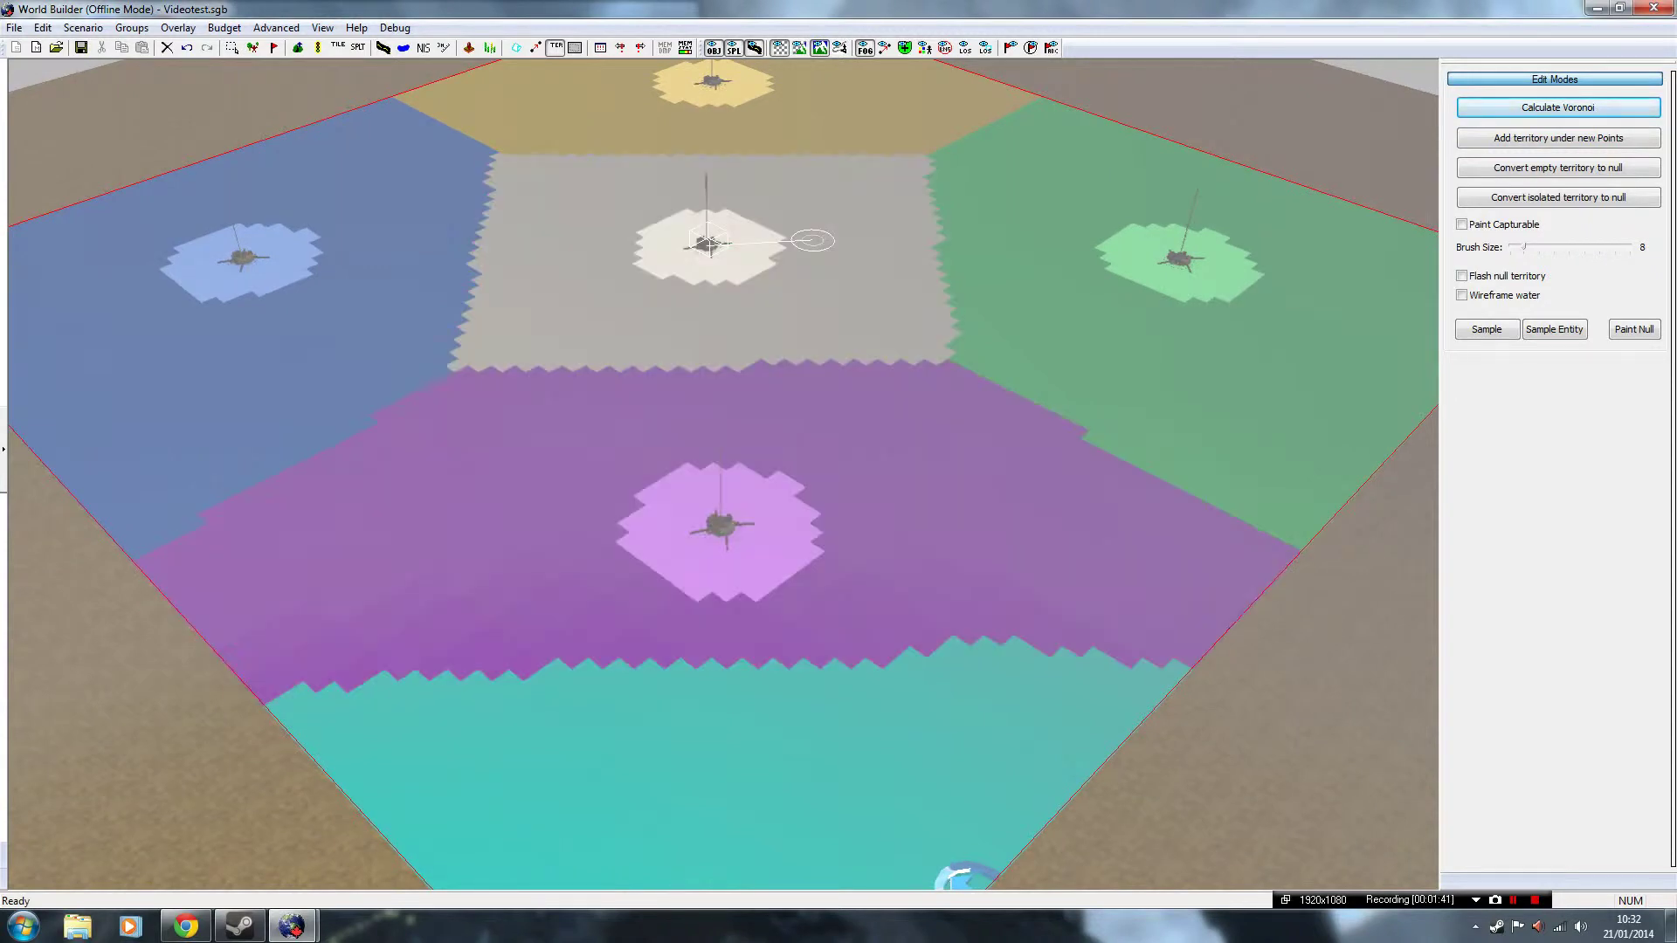
click(1146, 314)
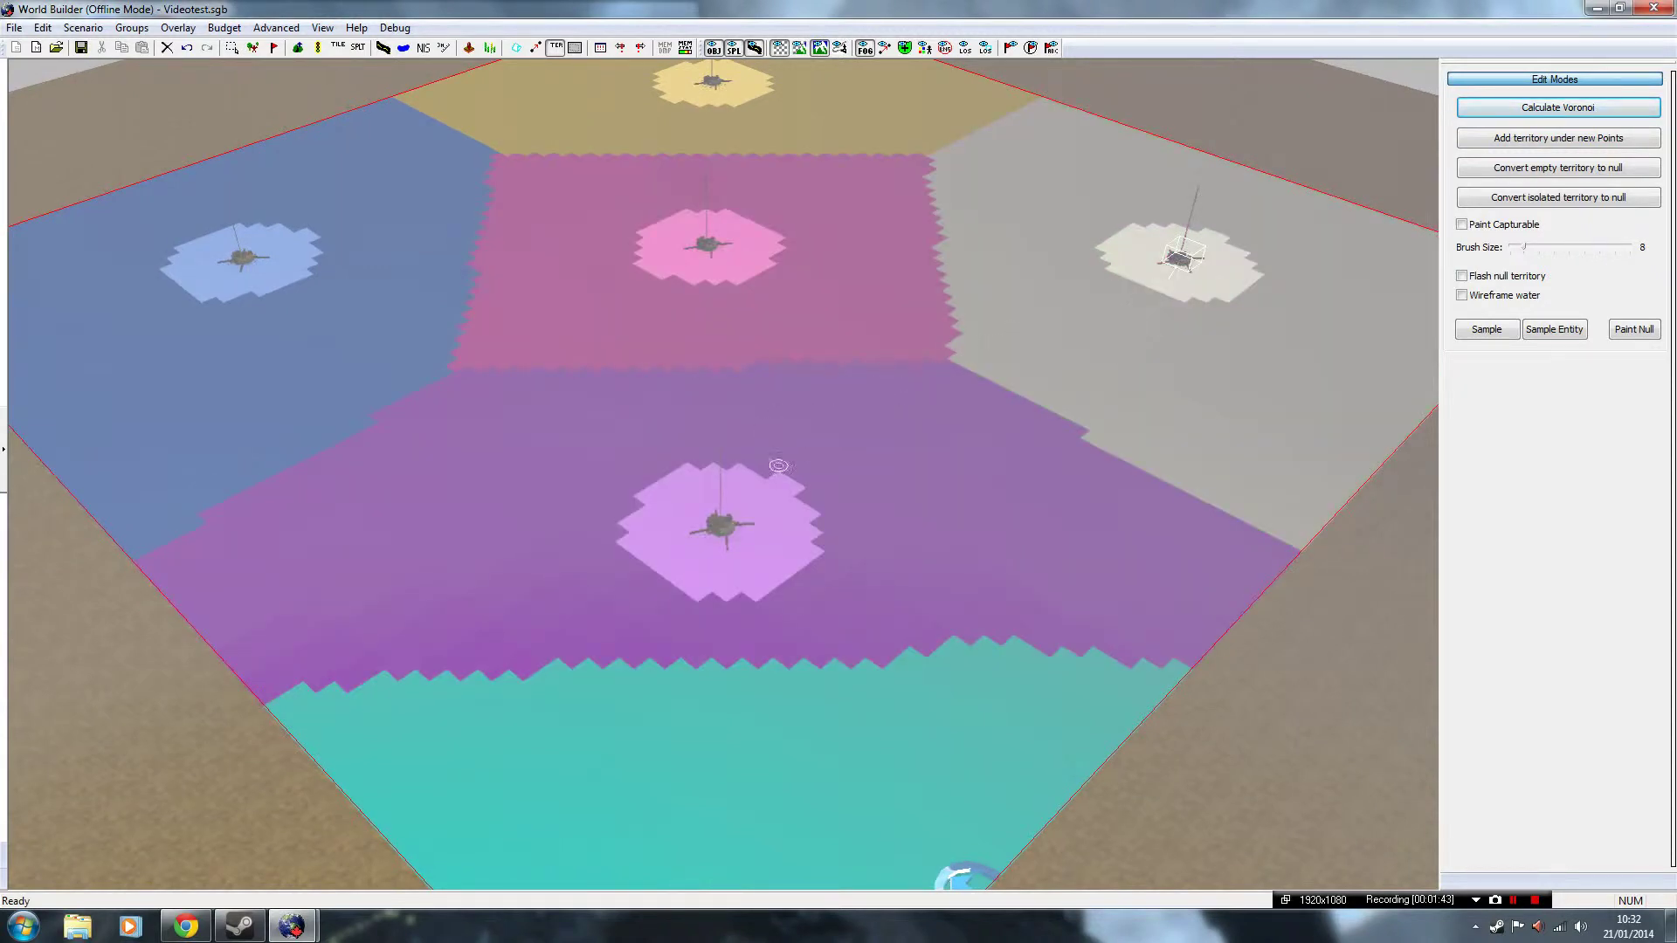
click(776, 469)
click(391, 328)
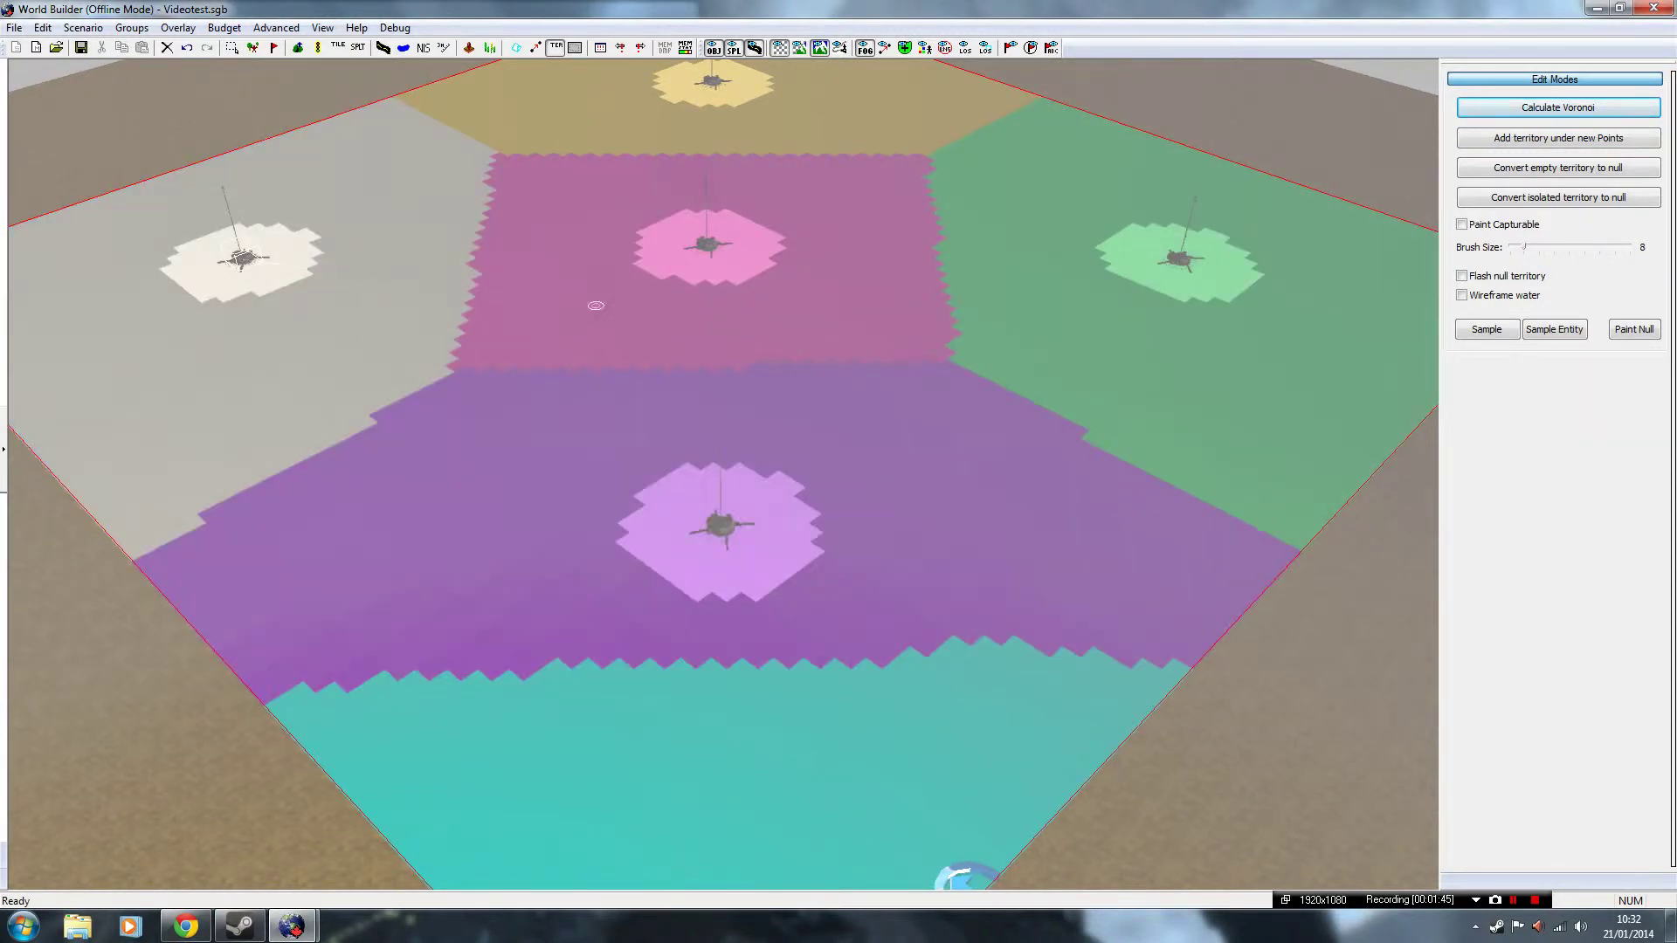
click(596, 305)
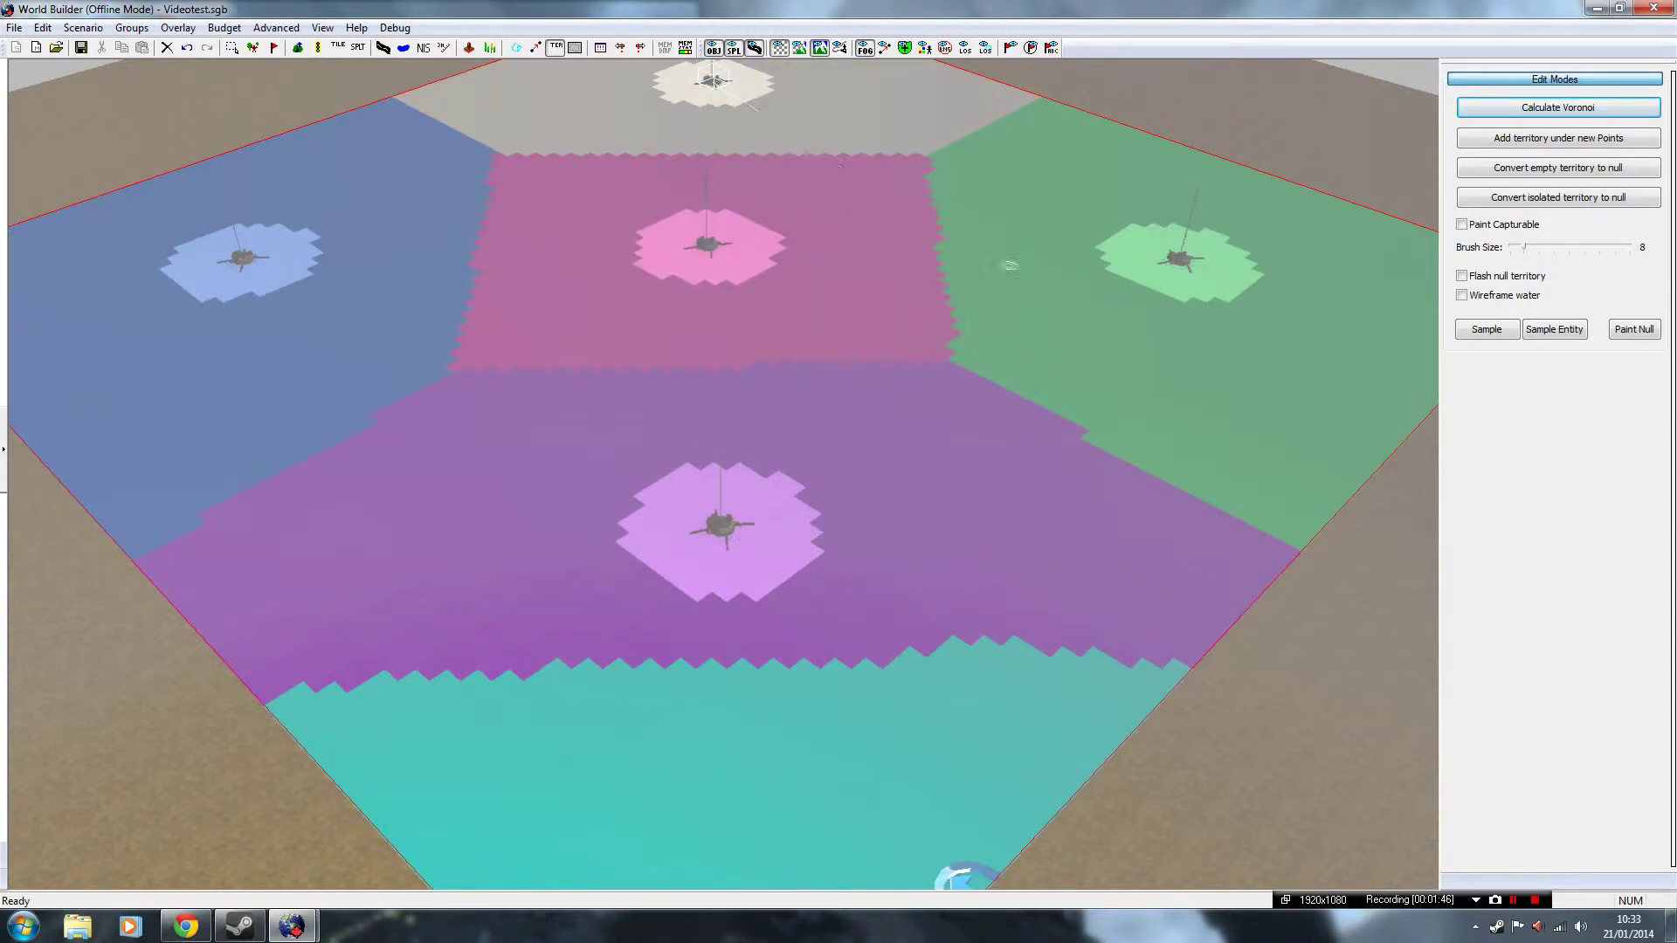
click(1011, 269)
click(819, 694)
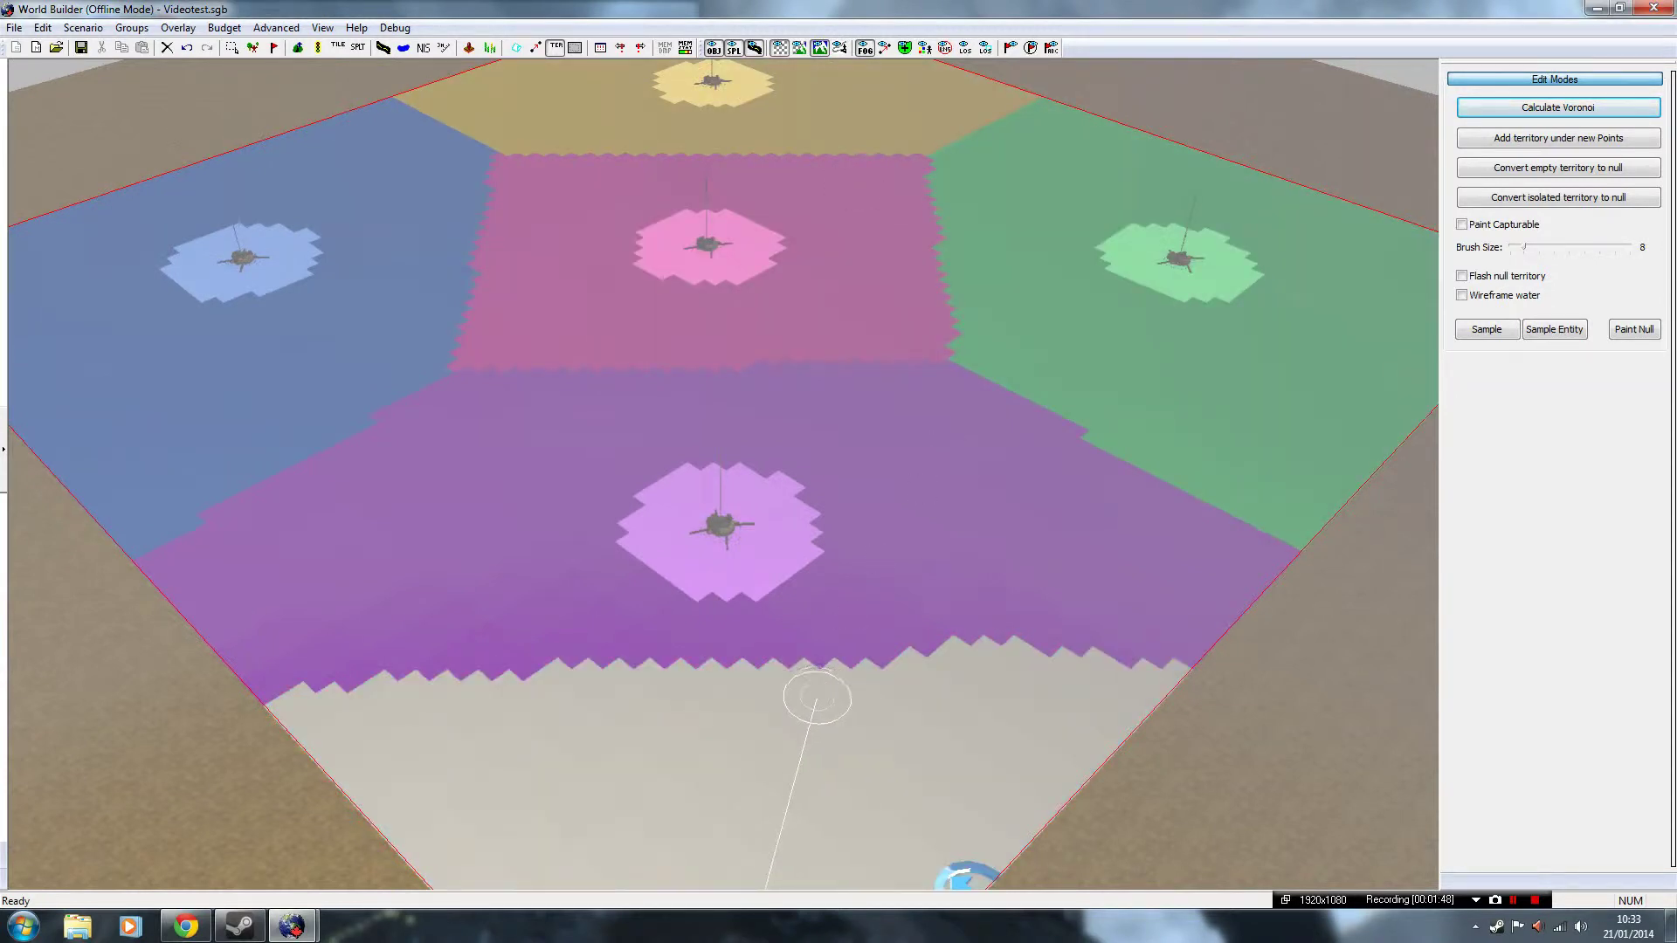
scroll(838, 694, up, 2)
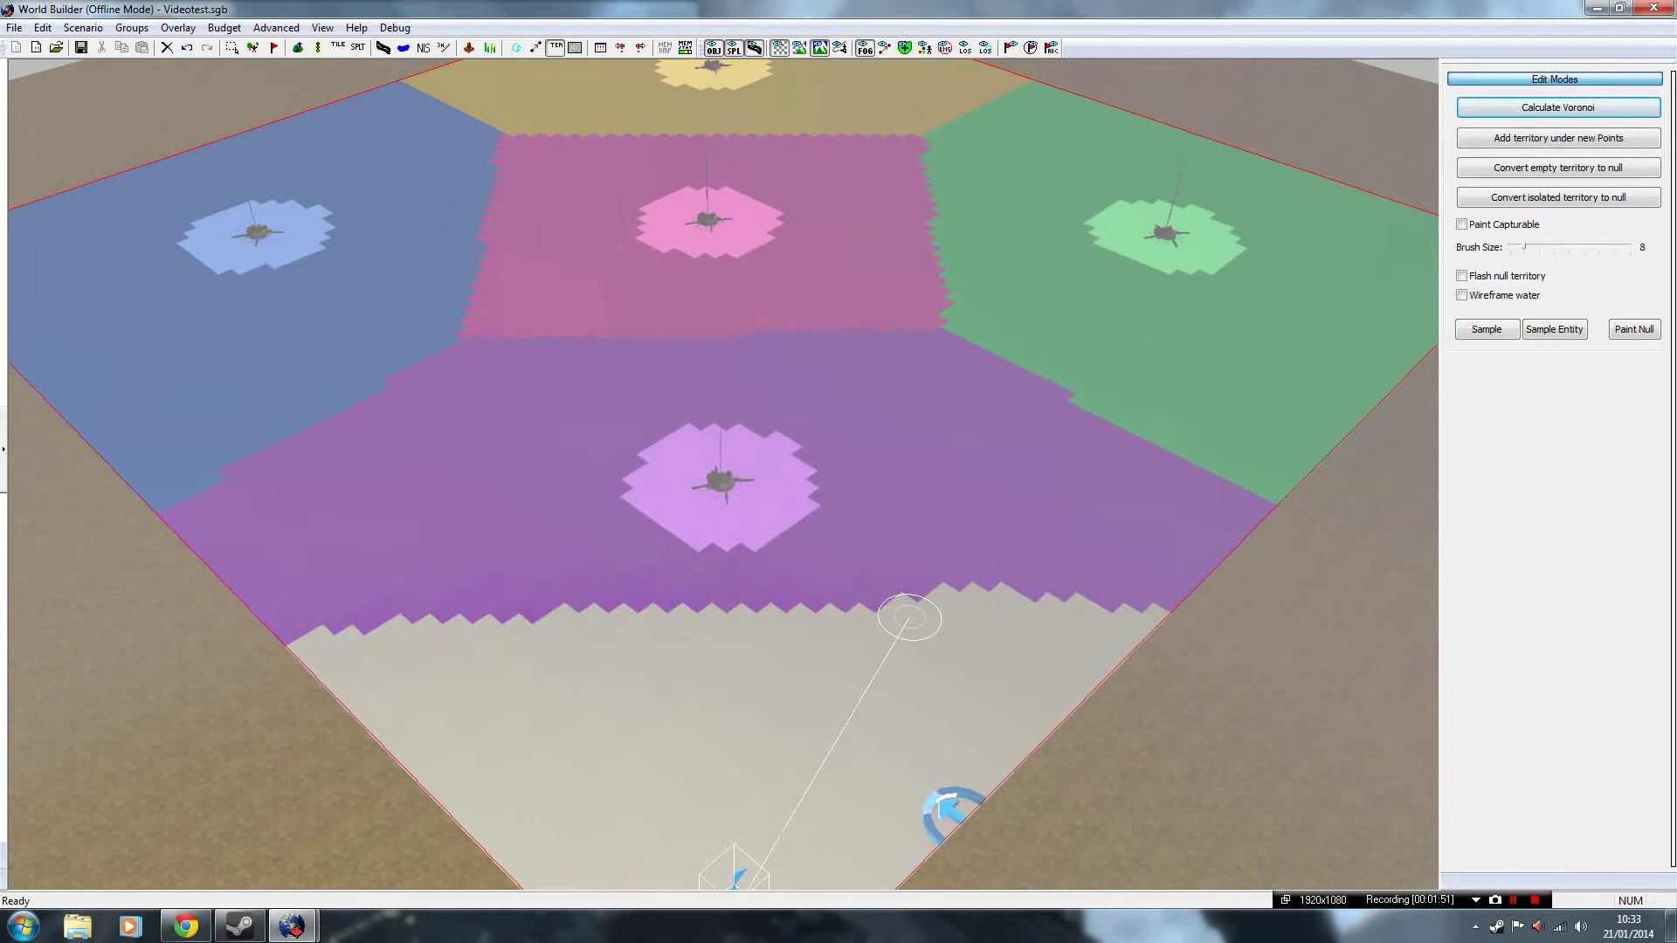
Step: Push the bottom territory's border into purple, then sample the green, purple and bottom territories
drag(891, 612, 270, 666)
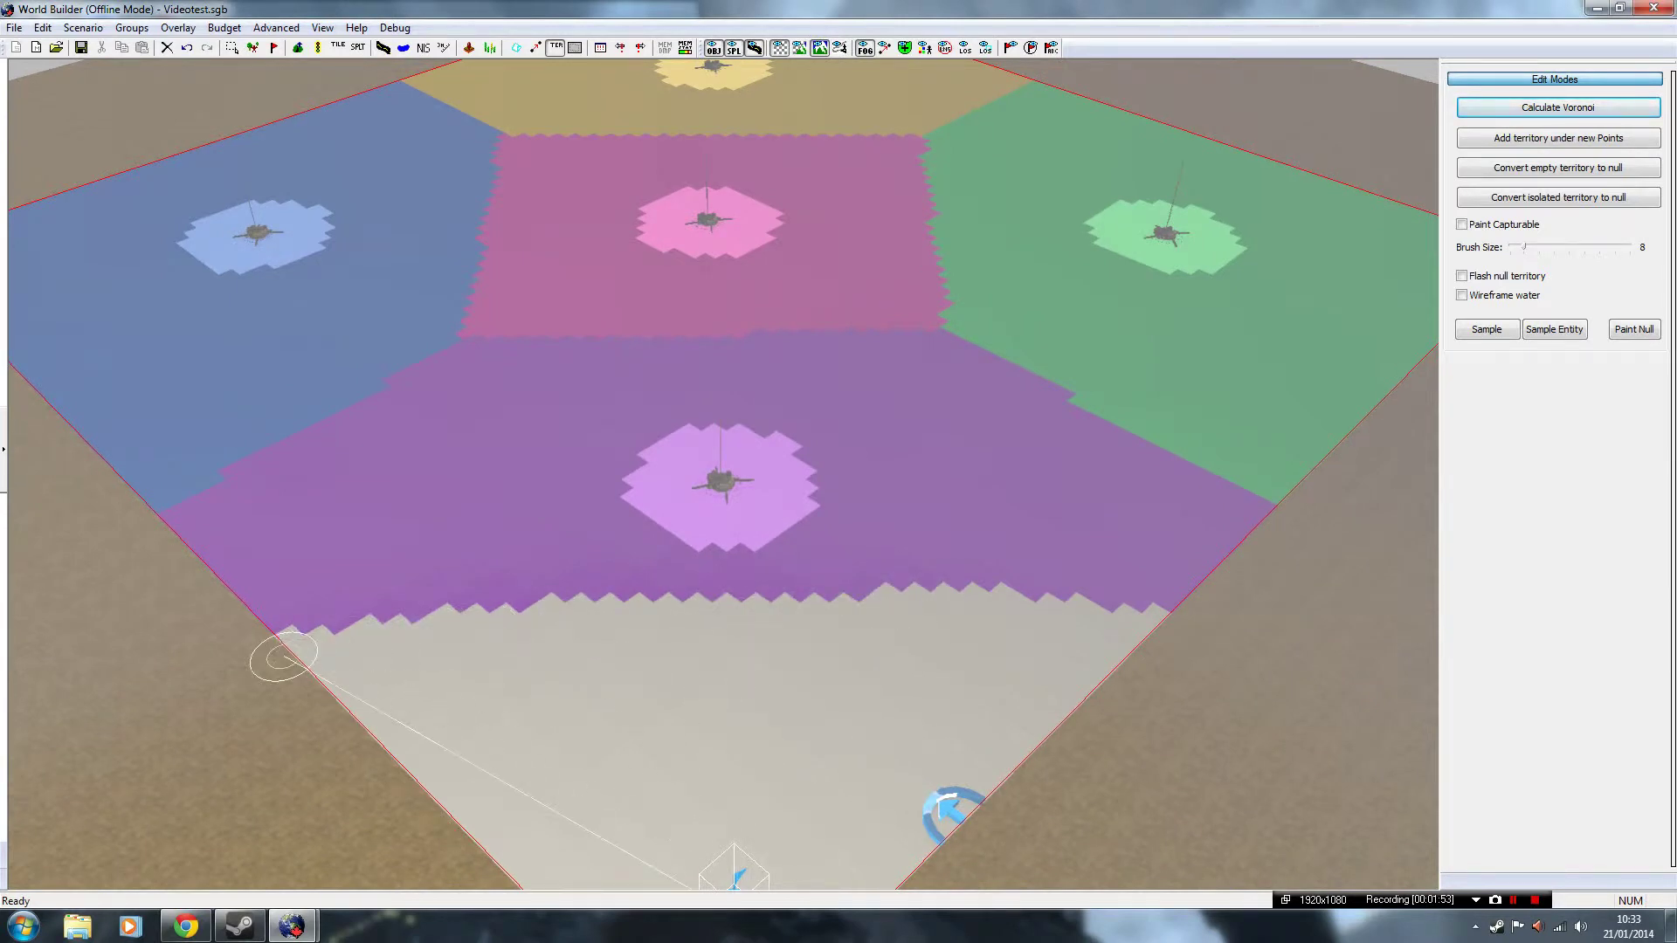
click(1035, 322)
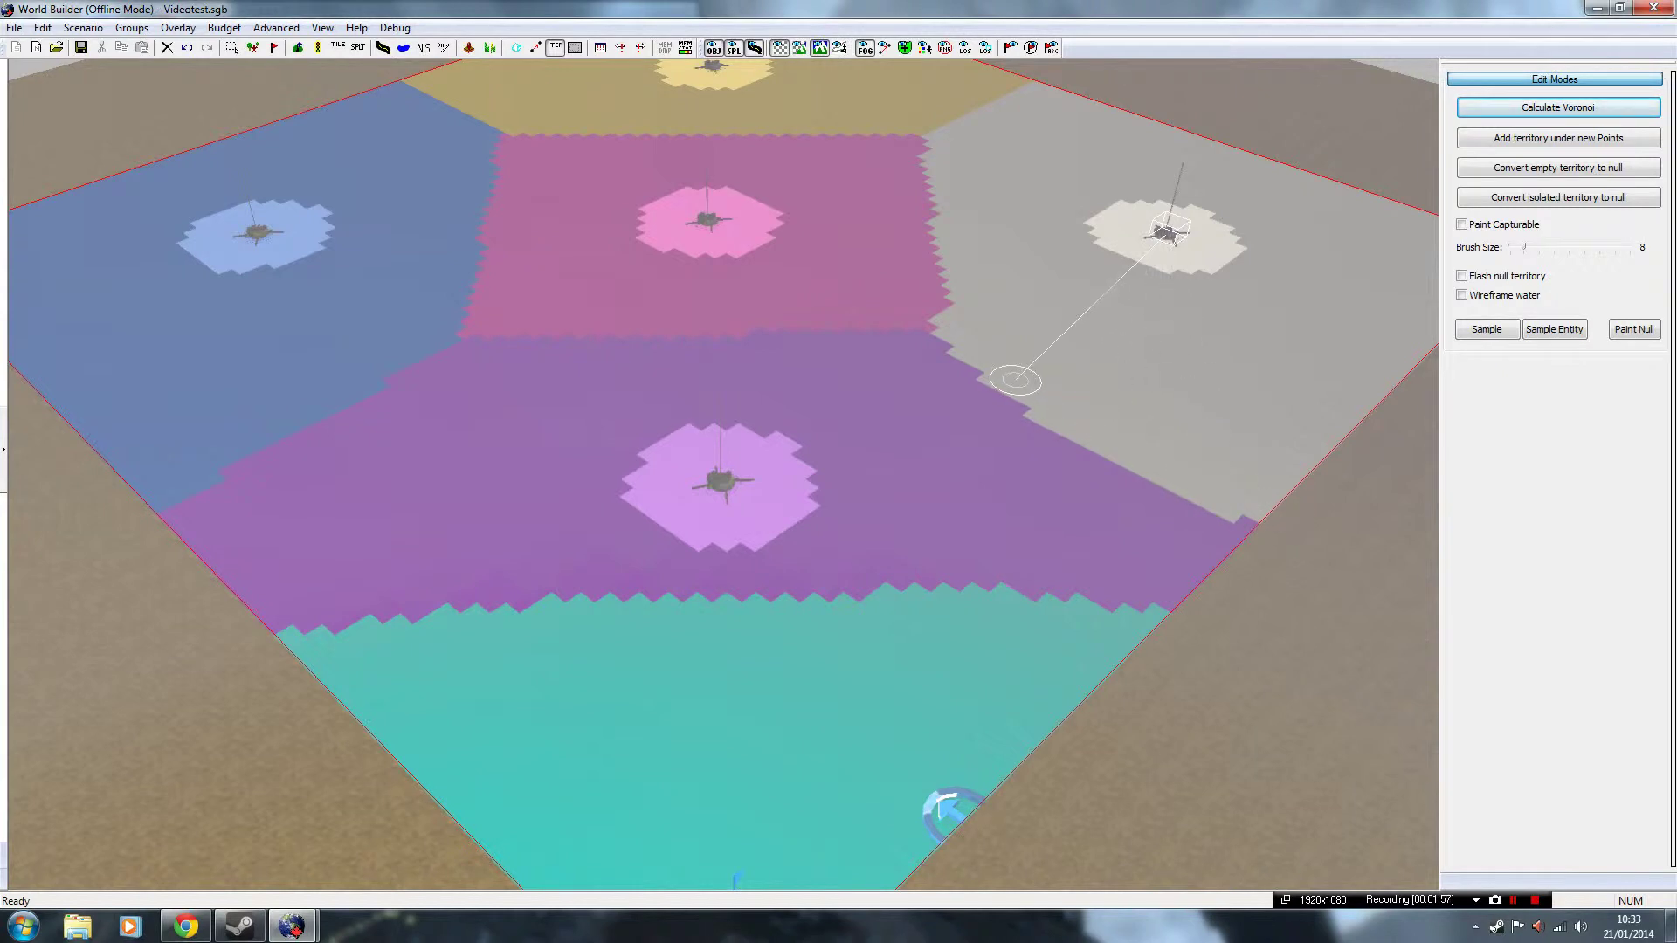
click(891, 511)
click(815, 688)
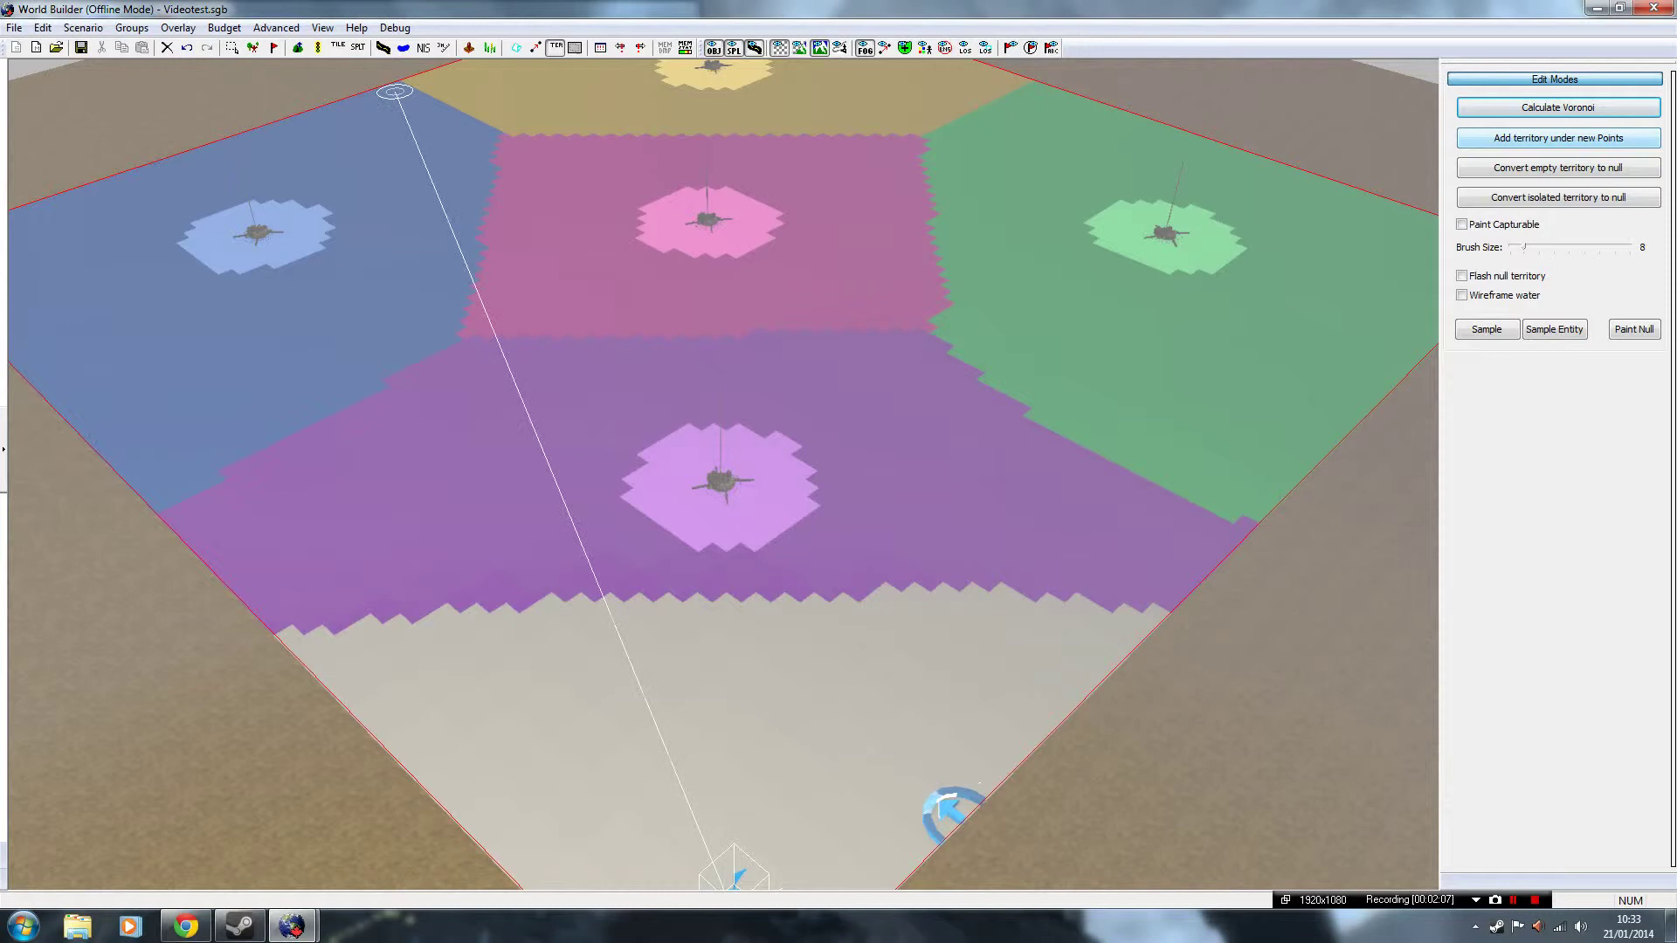
Step: Place a new strategic point inside the purple territory and return to territory editing
click(252, 48)
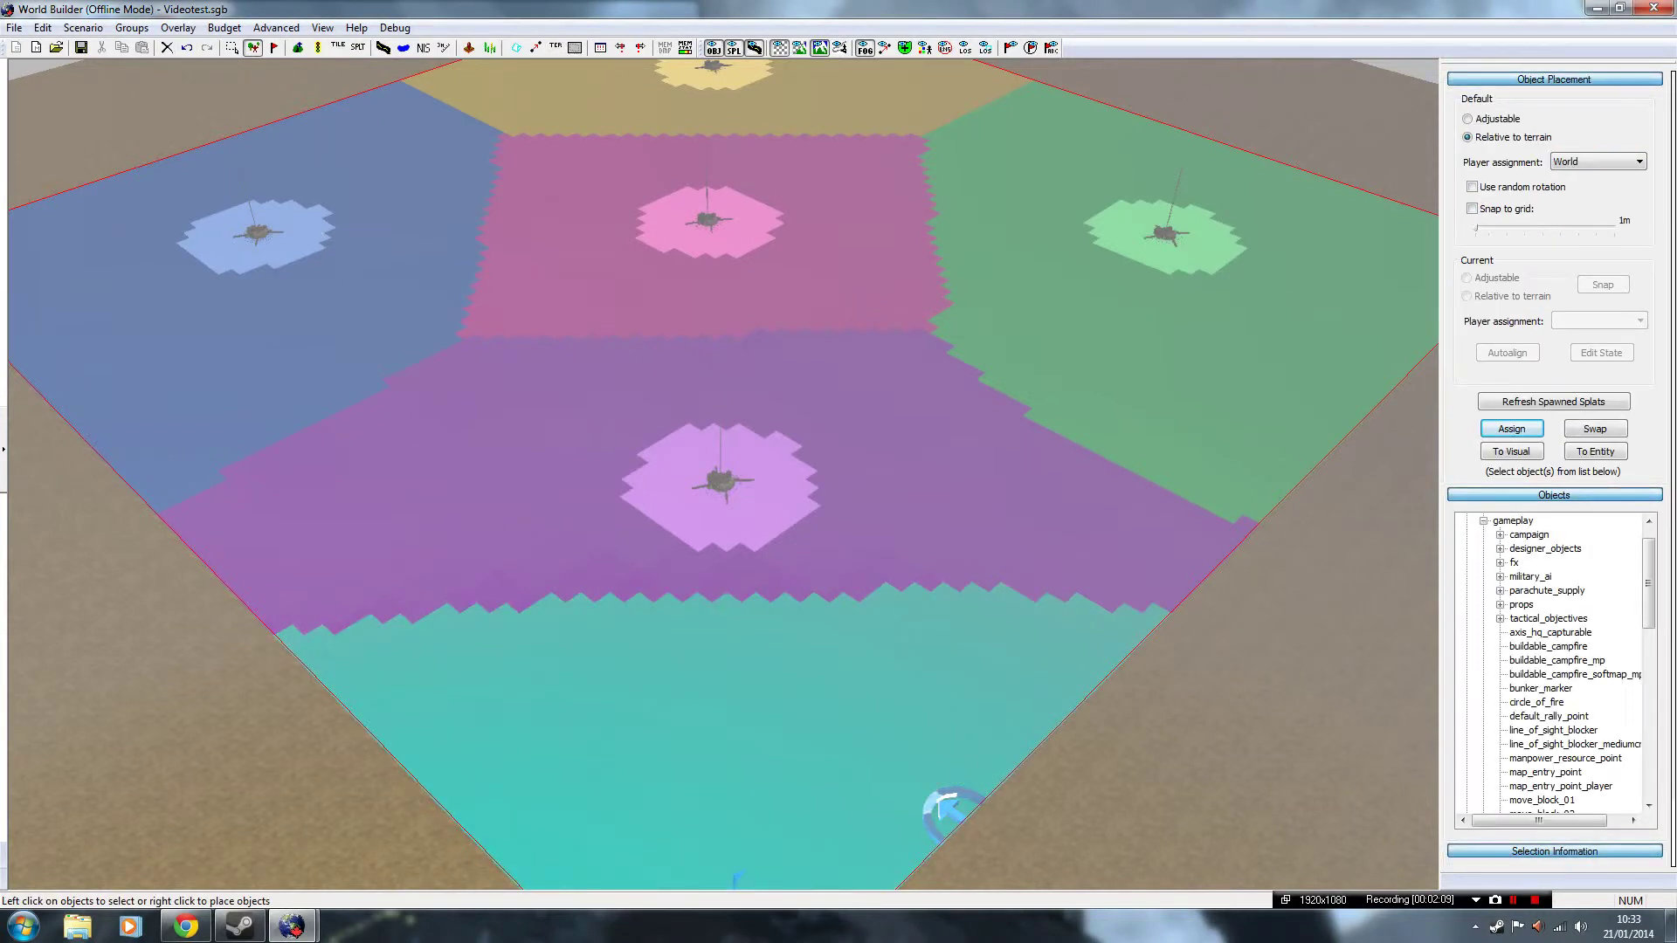
right_click(908, 435)
key(t)
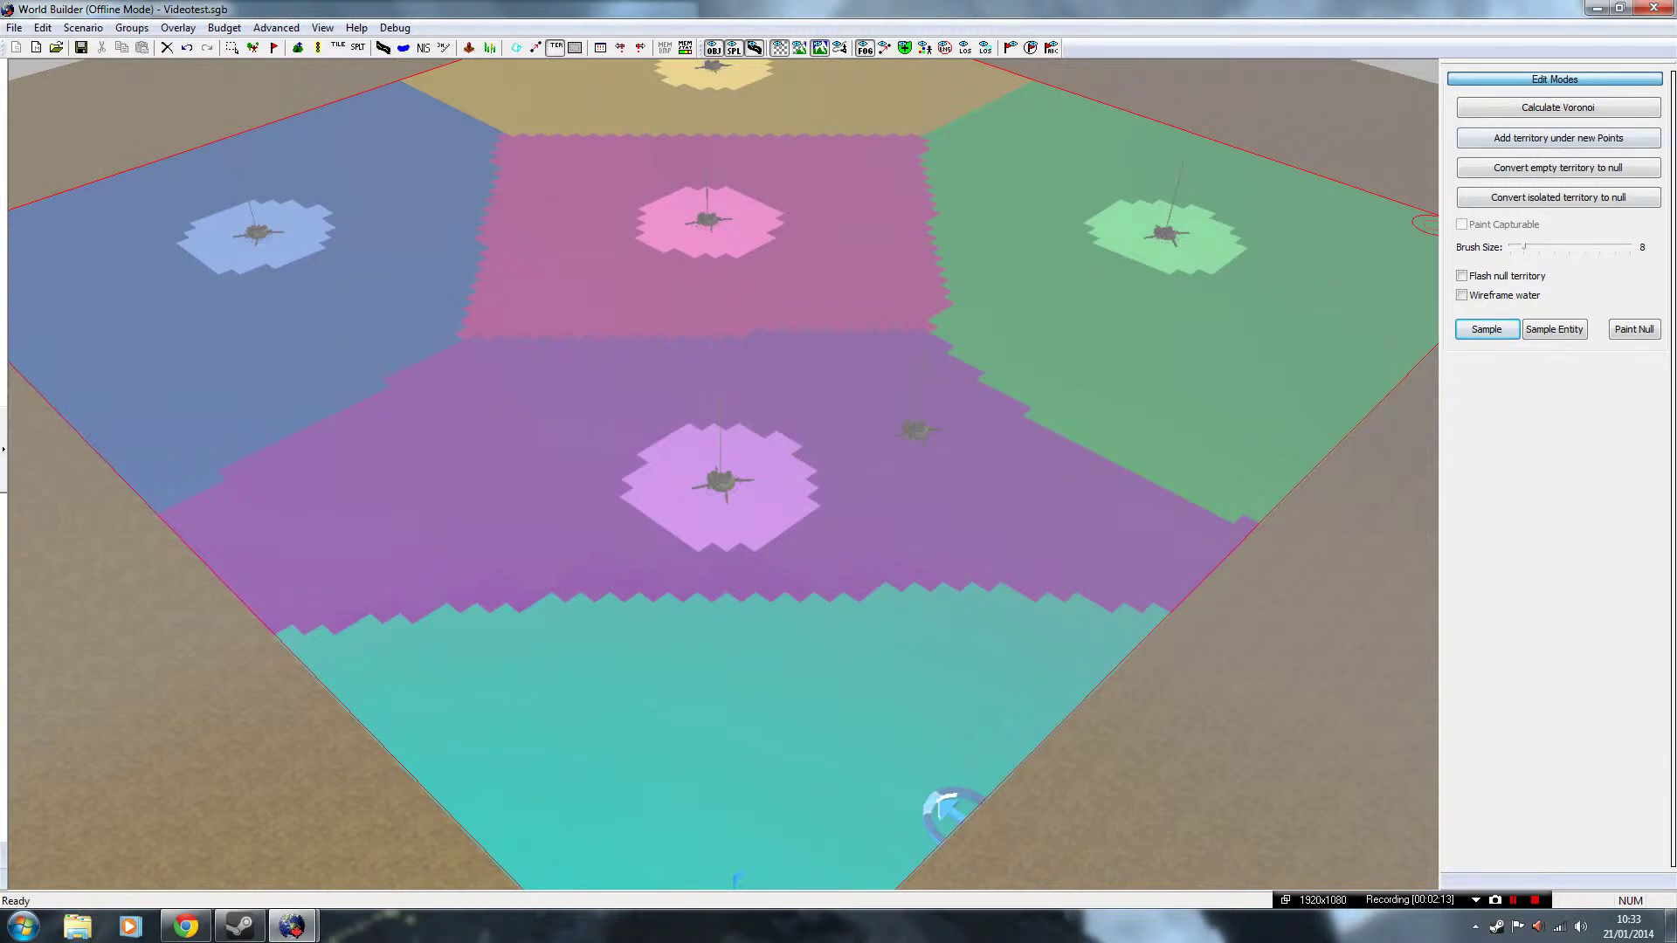
Step: Add territory under the new point, accept the warning, and paint it outward across purple
click(1558, 138)
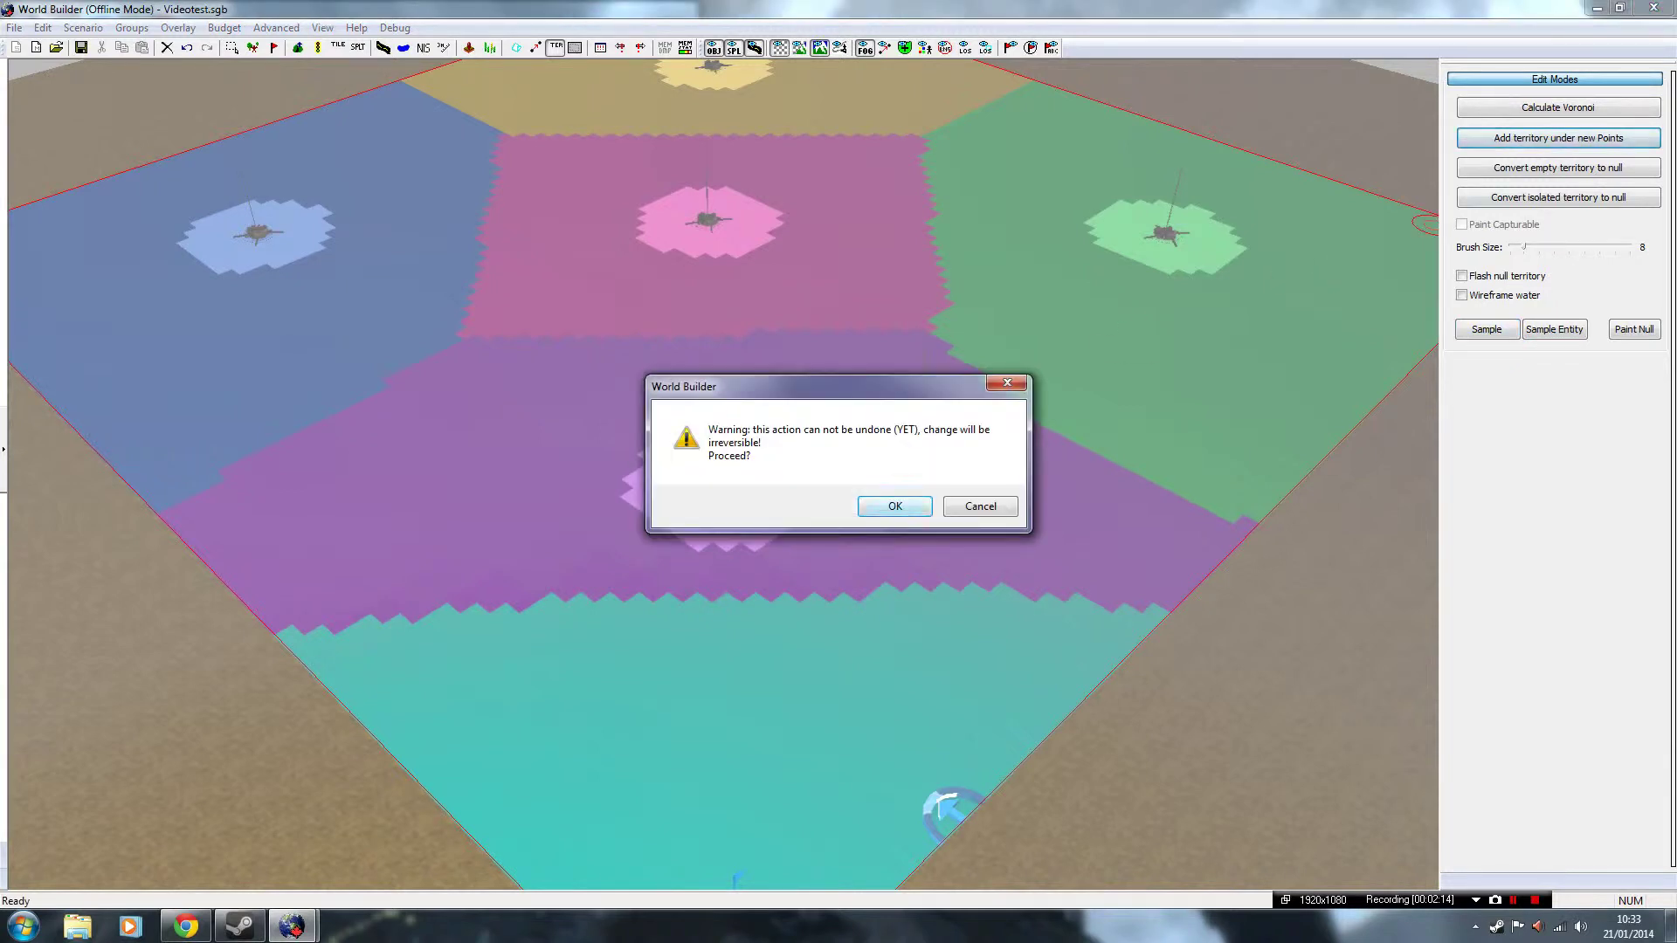
click(895, 506)
scroll(952, 610, up, 3)
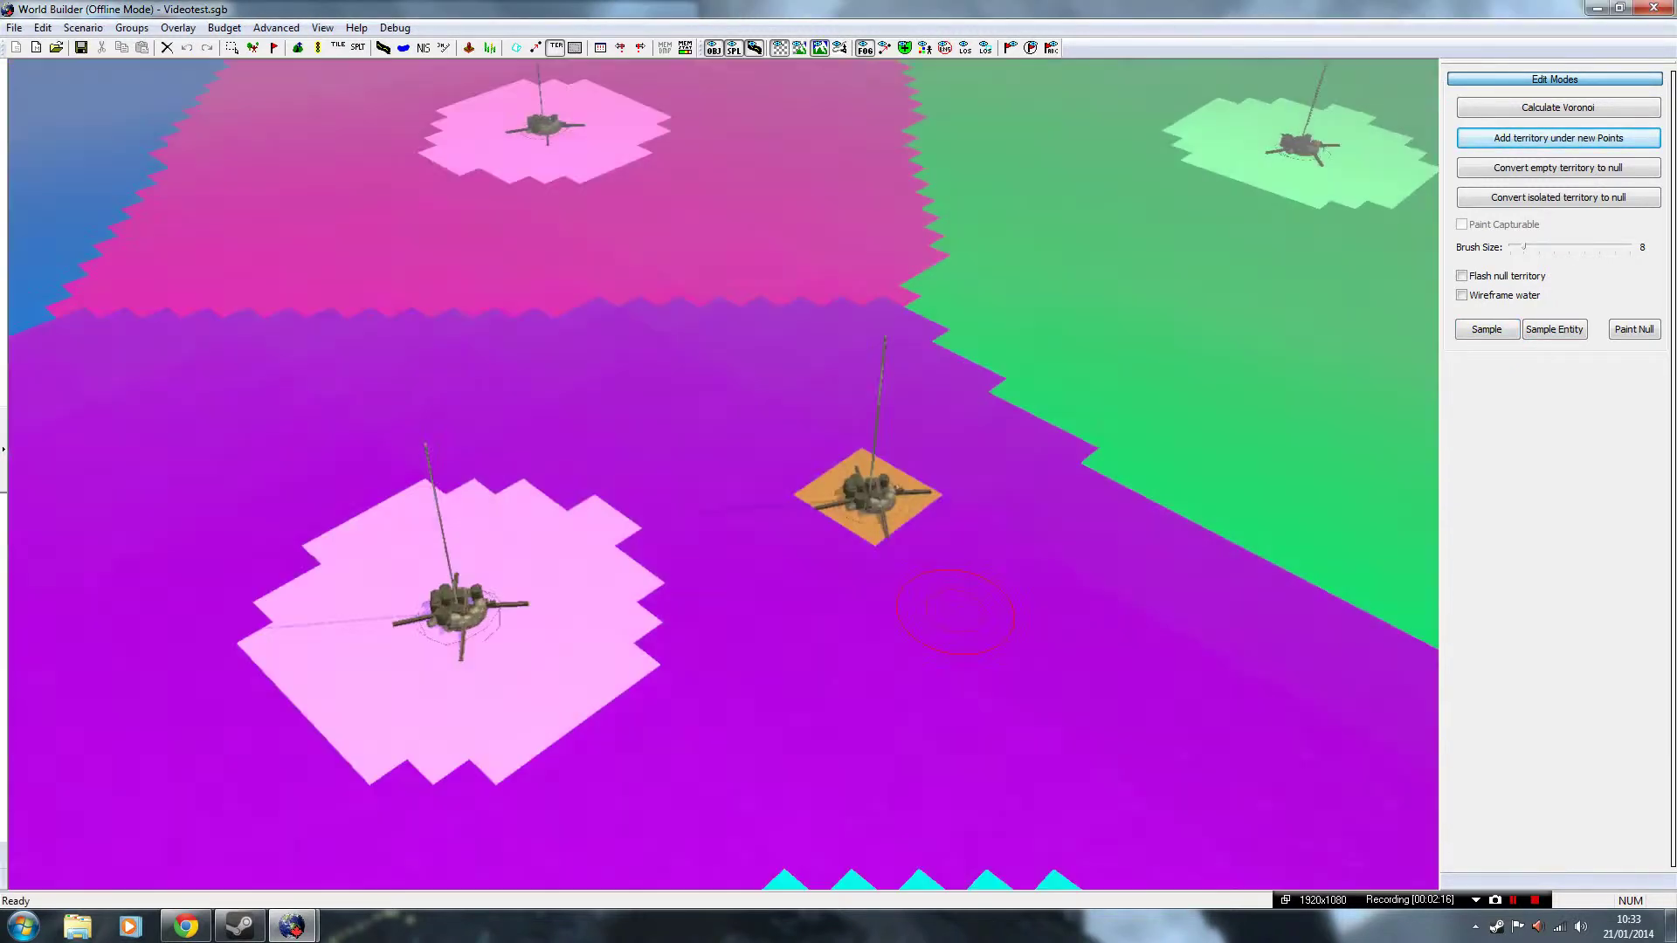
scroll(865, 495, up, 2)
scroll(717, 495, down, 2)
click(717, 496)
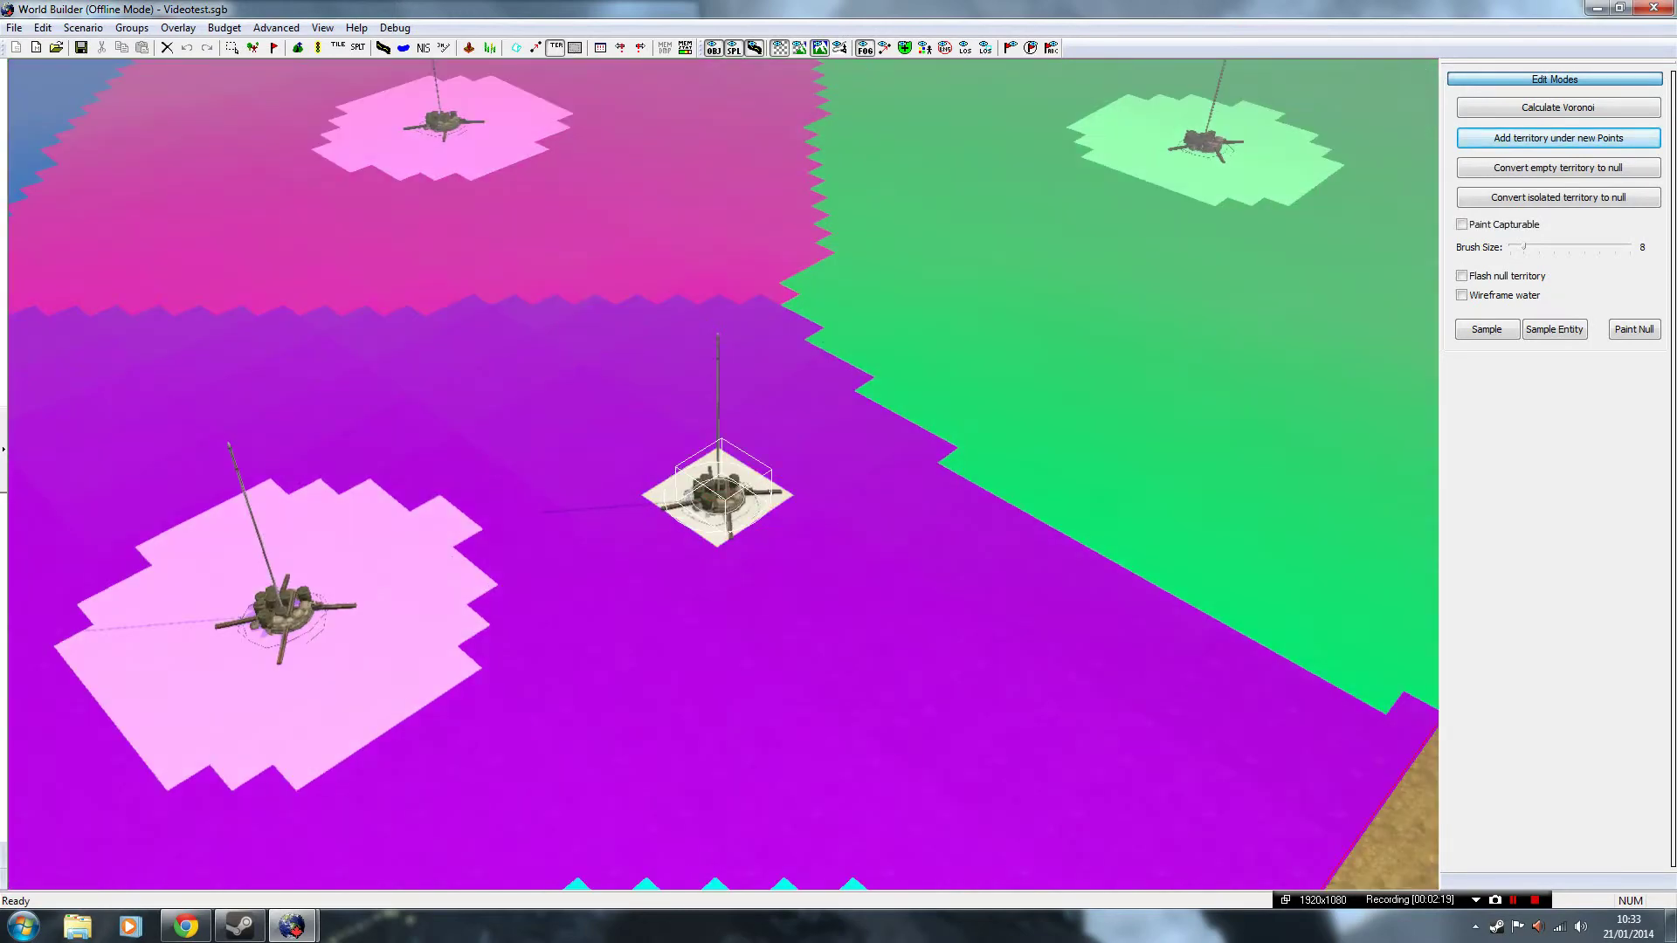
mouse_move(717, 495)
mouse_down()
mouse_move(876, 445)
mouse_move(756, 601)
mouse_up()
mouse_move(679, 324)
mouse_down()
mouse_move(930, 544)
mouse_move(544, 400)
mouse_up()
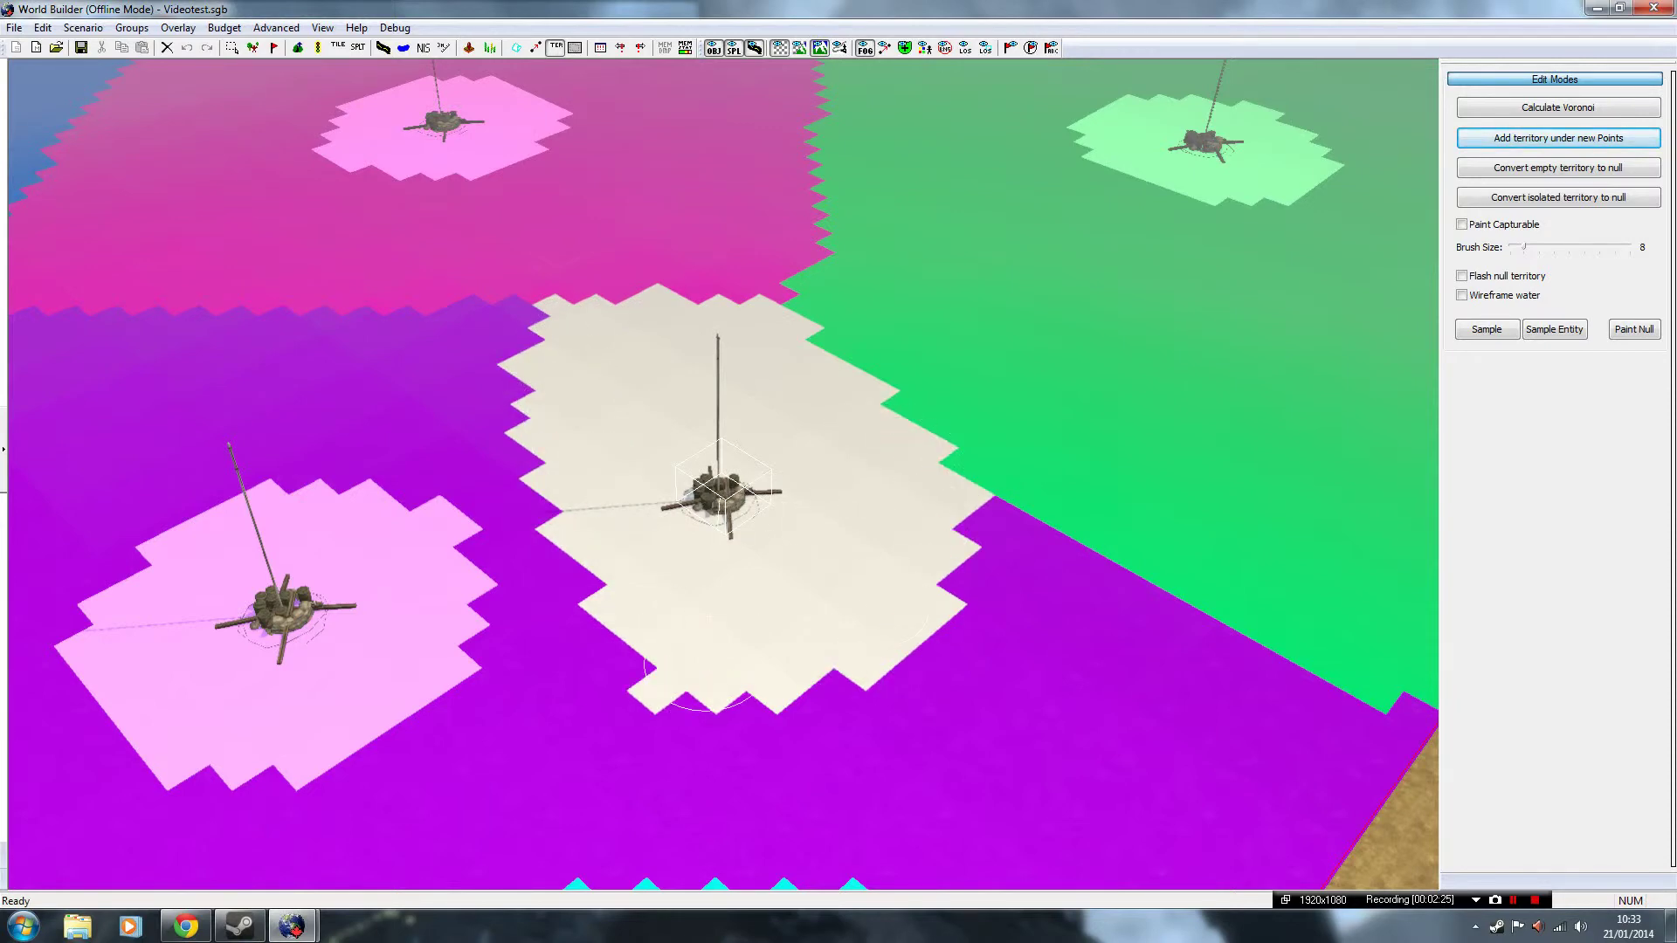
scroll(637, 554, down, 5)
scroll(748, 558, down, 3)
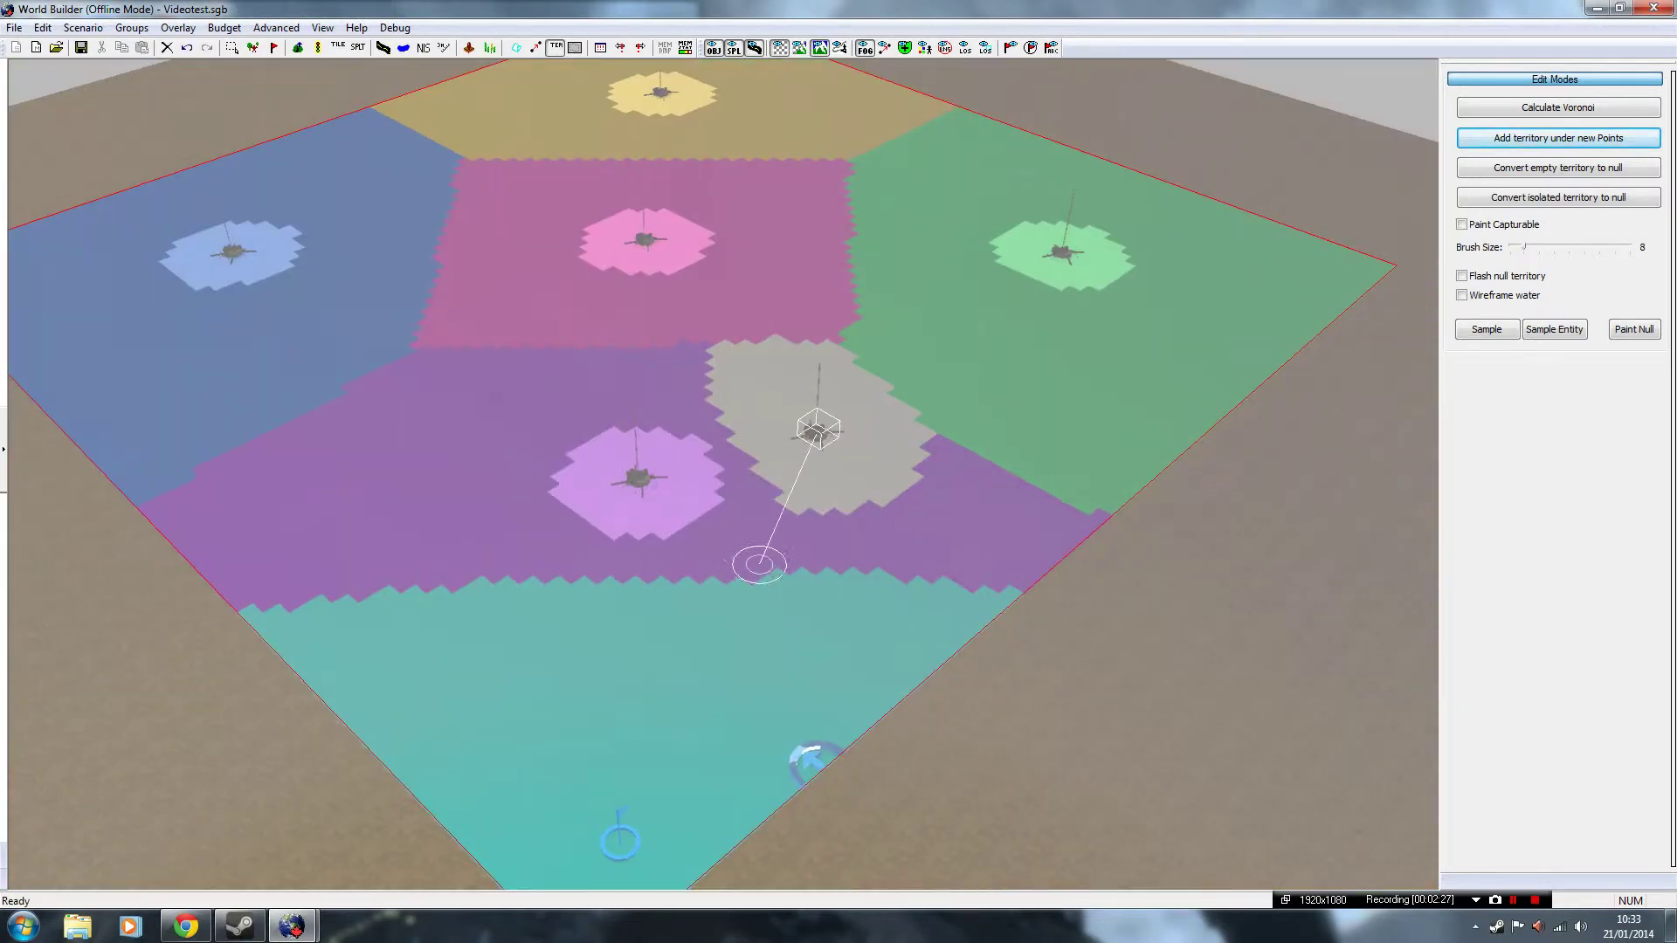
Step: Select the beige bottom territory for painting with the resized brush
click(779, 606)
scroll(800, 616, down, 2)
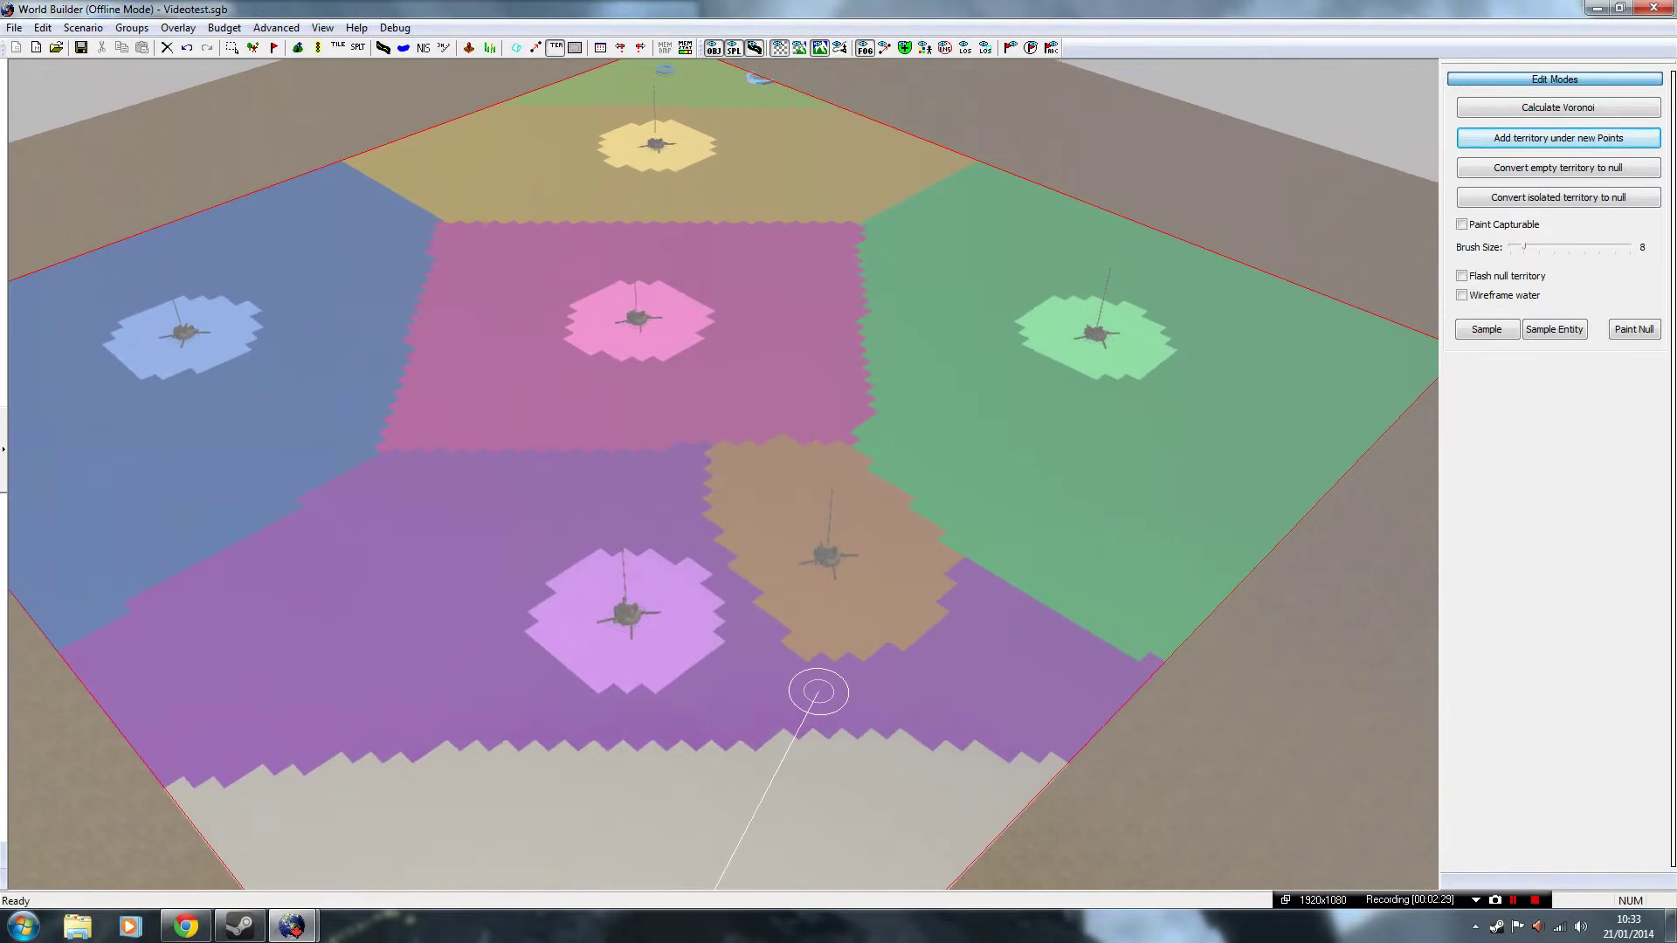
scroll(802, 687, up, 2)
scroll(799, 675, up, 1)
scroll(800, 671, up, 2)
scroll(796, 662, up, 2)
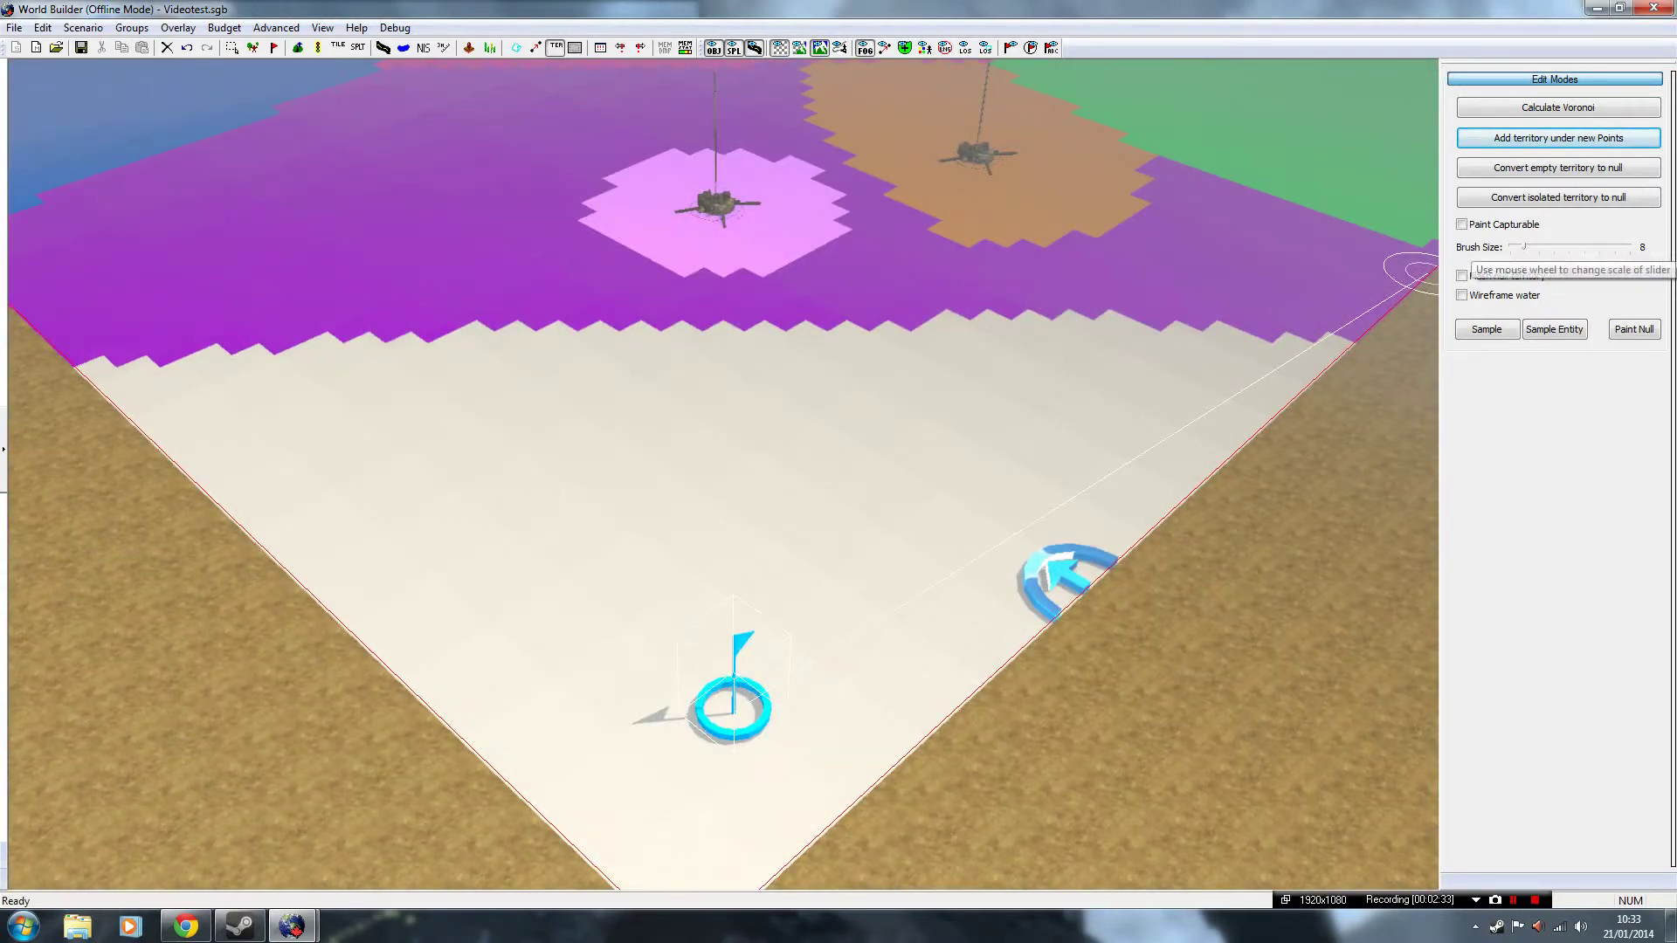
ctrl+scroll(1408, 269, up, 9)
scroll(1370, 268, down, 2)
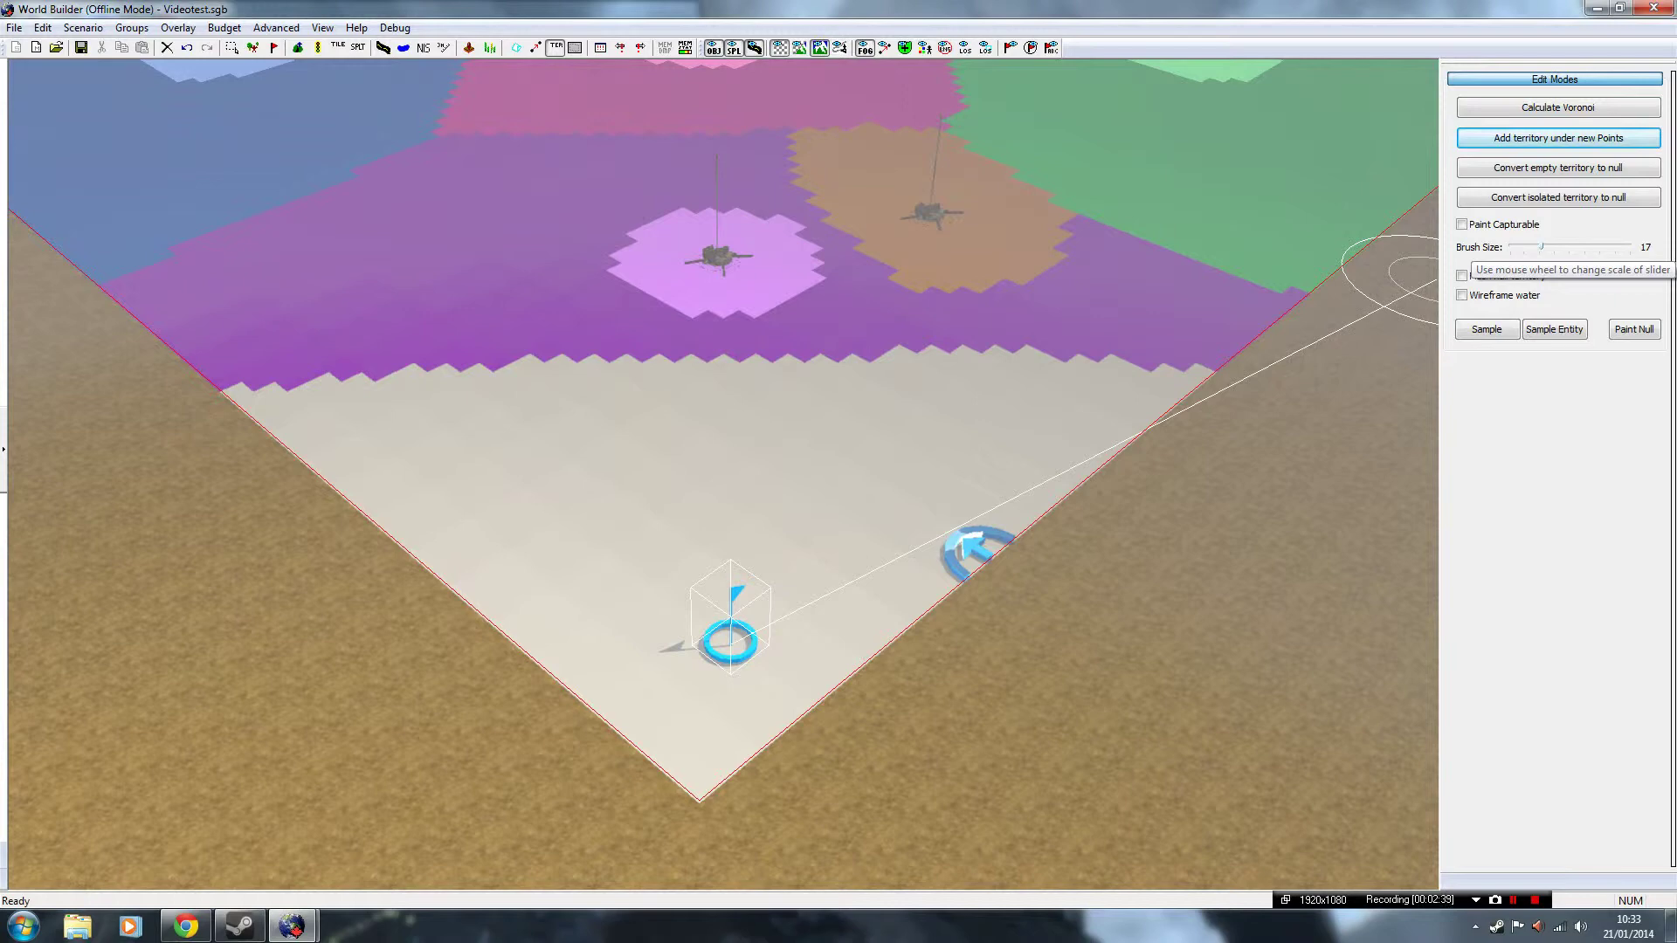
scroll(1395, 269, down, 4)
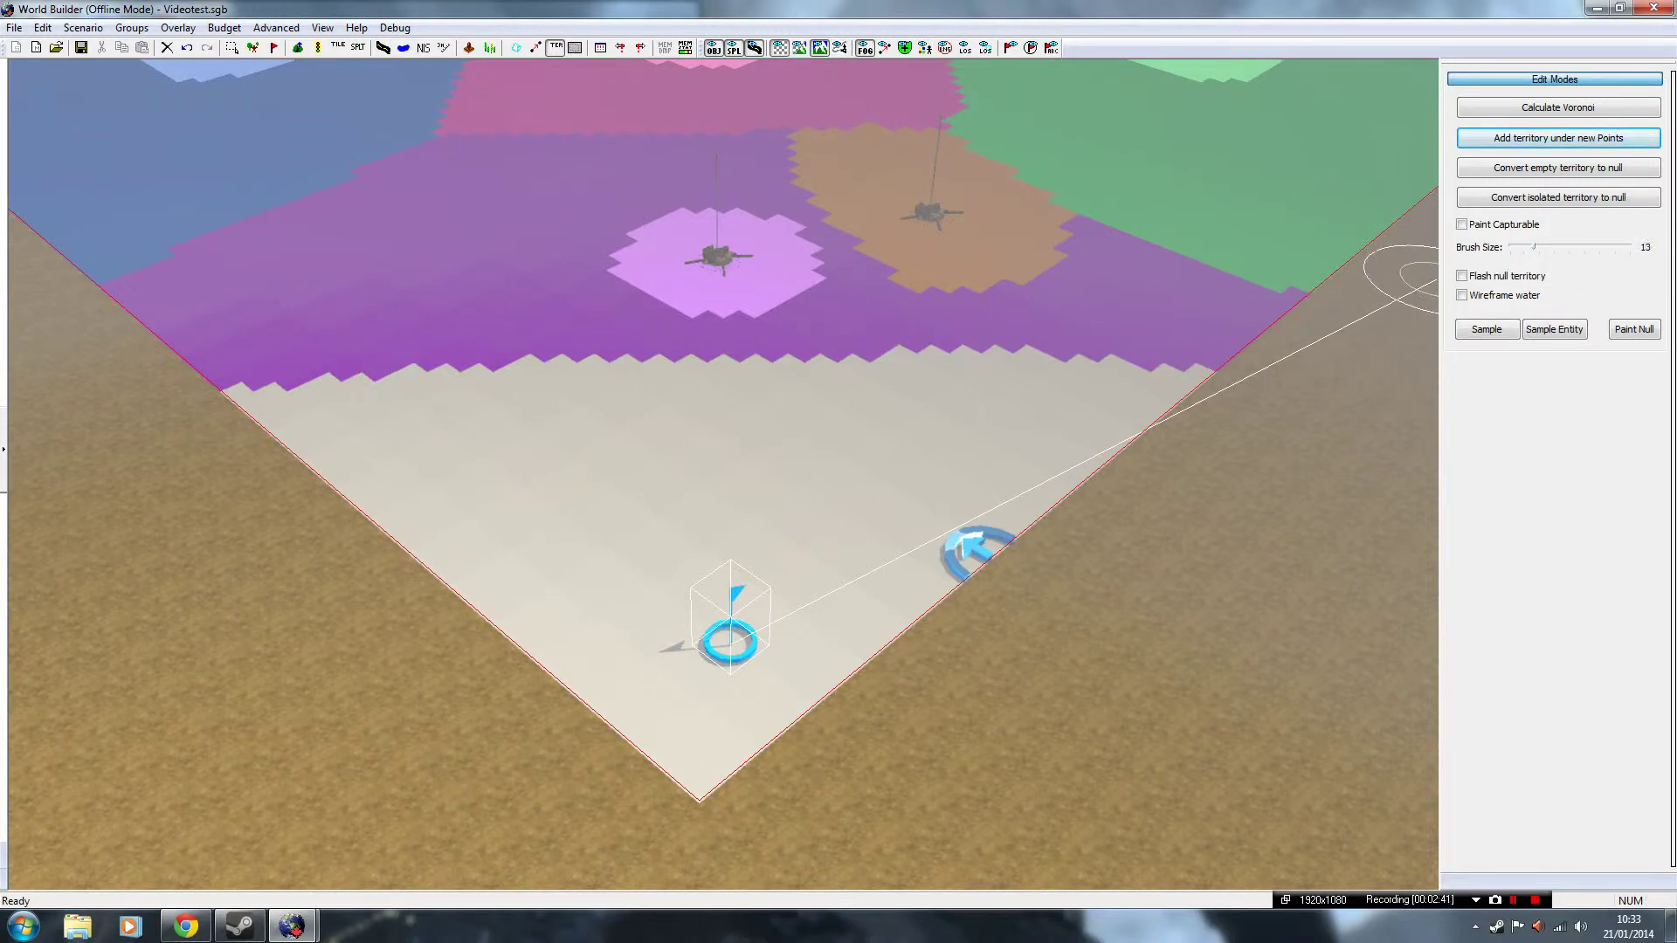
scroll(1402, 276, up, 5)
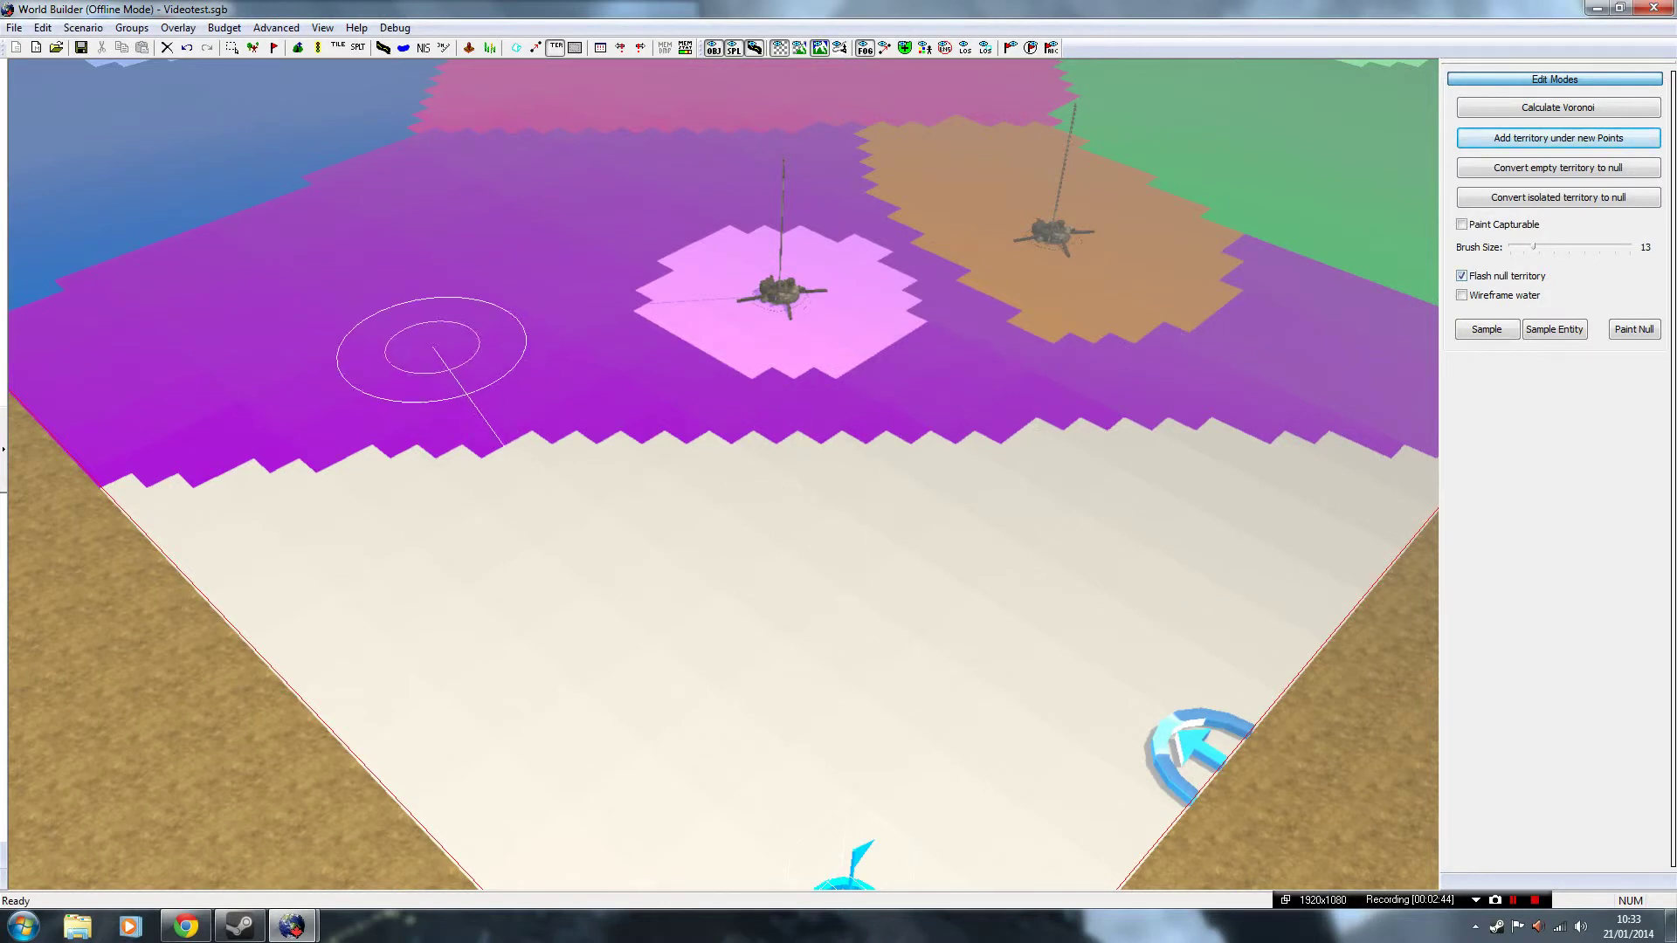
Step: Repaint the purple territory's lower edge, turning off Flash null territory between strokes
drag(329, 512, 590, 524)
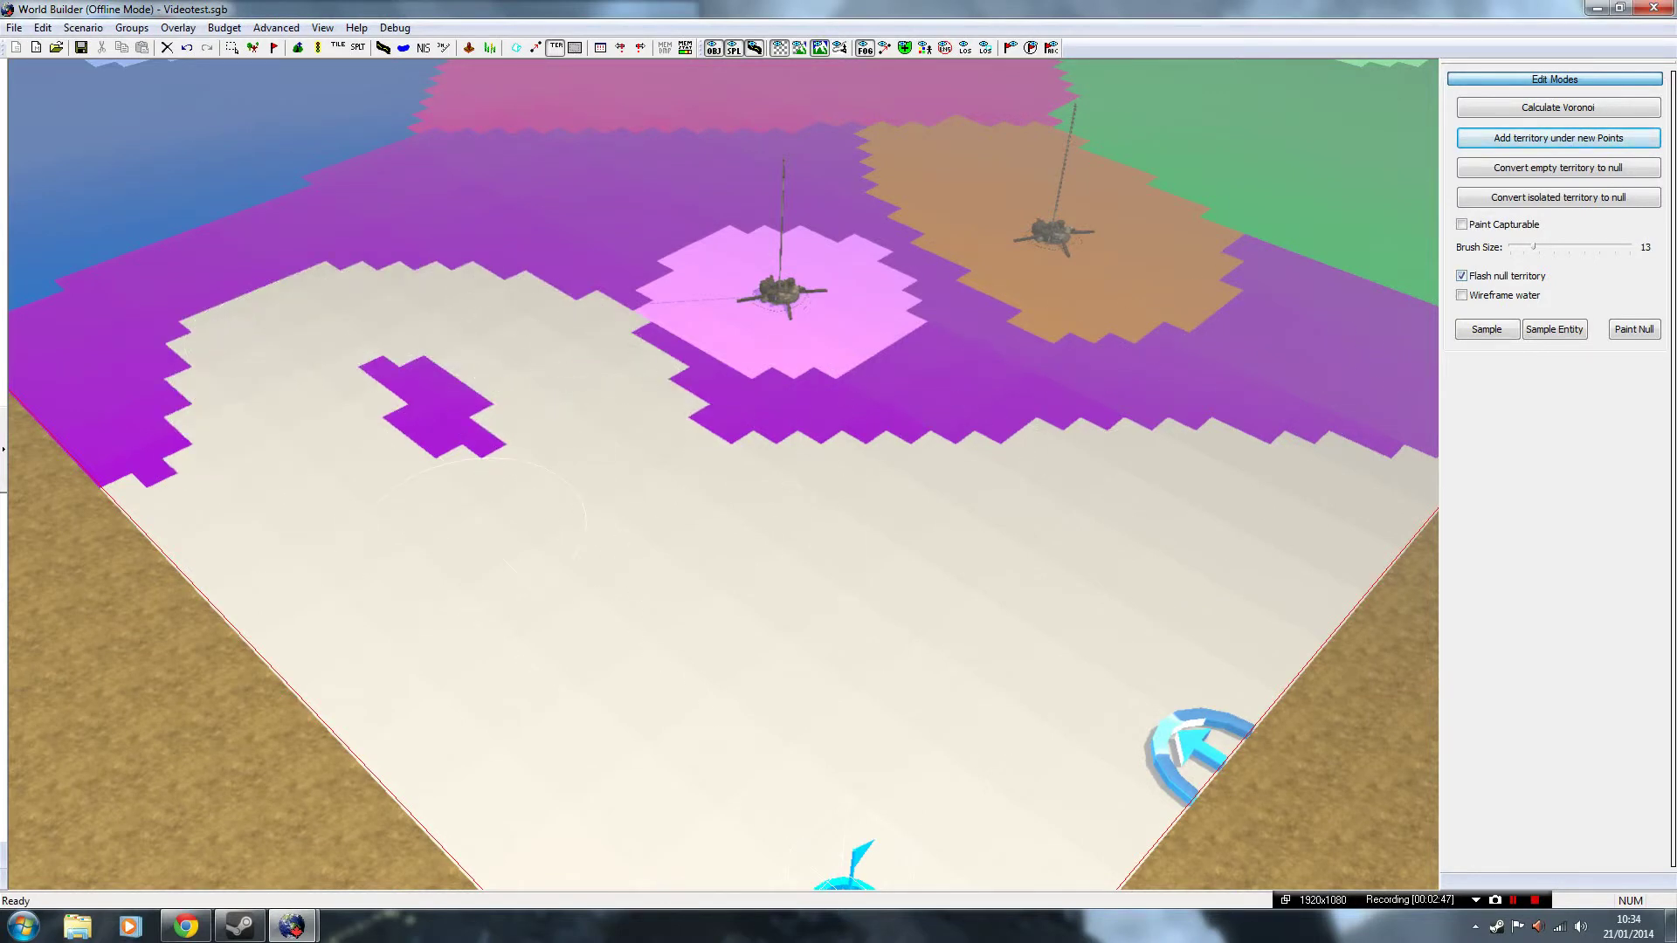
click(1461, 275)
drag(563, 485, 512, 315)
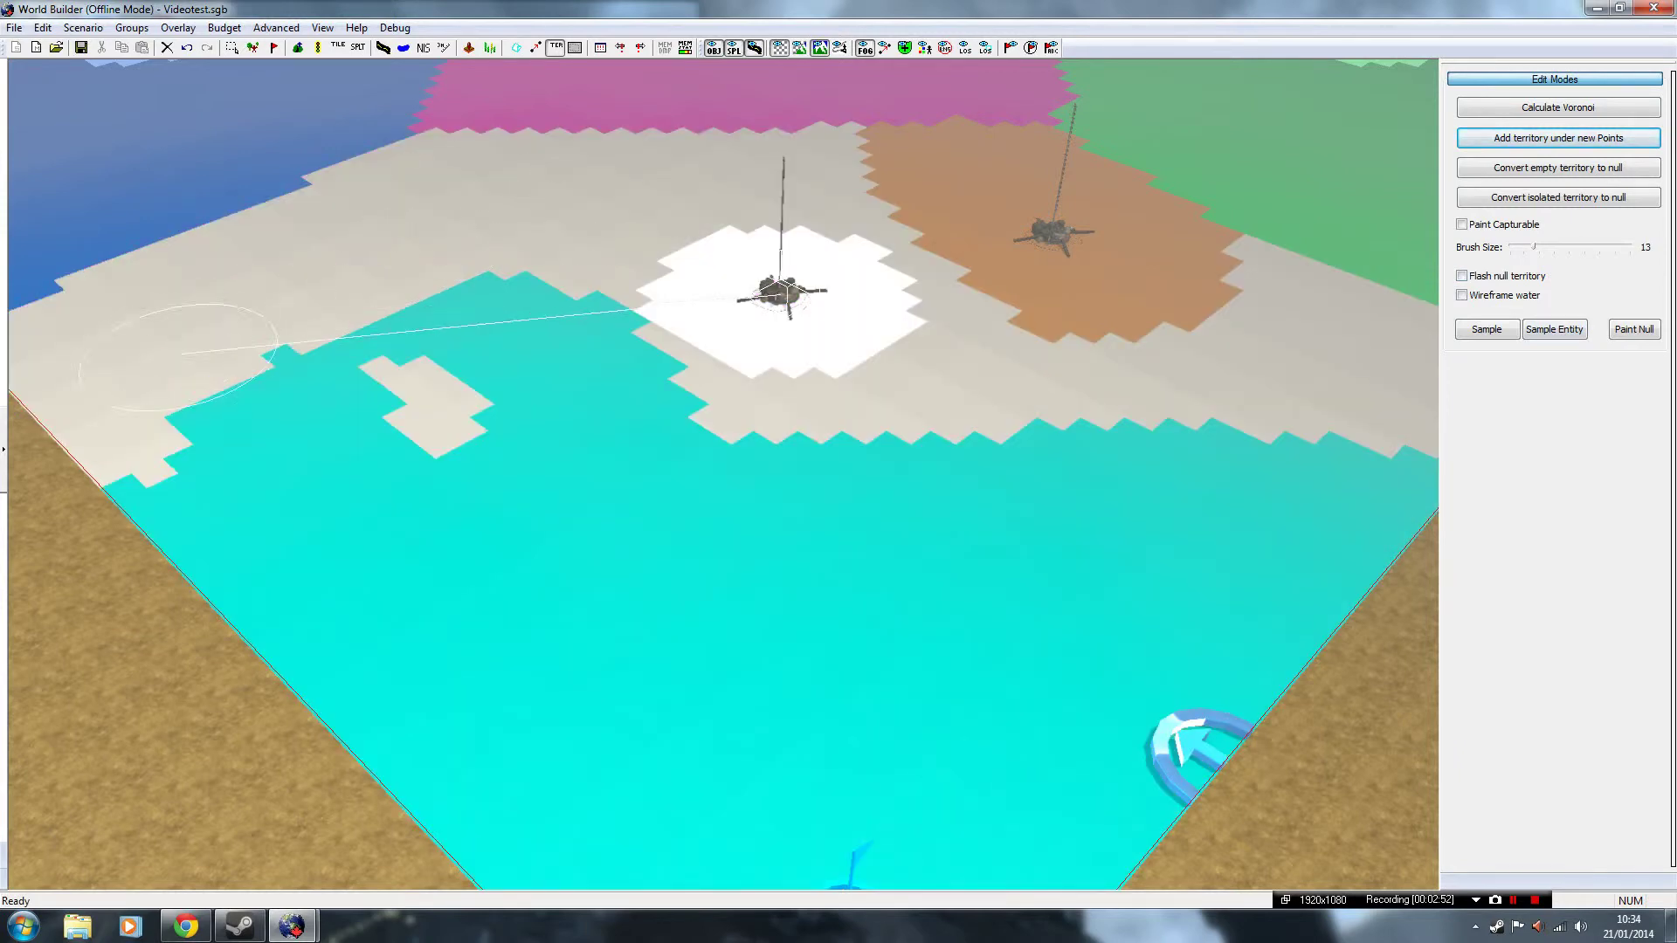
scroll(550, 394, down, 5)
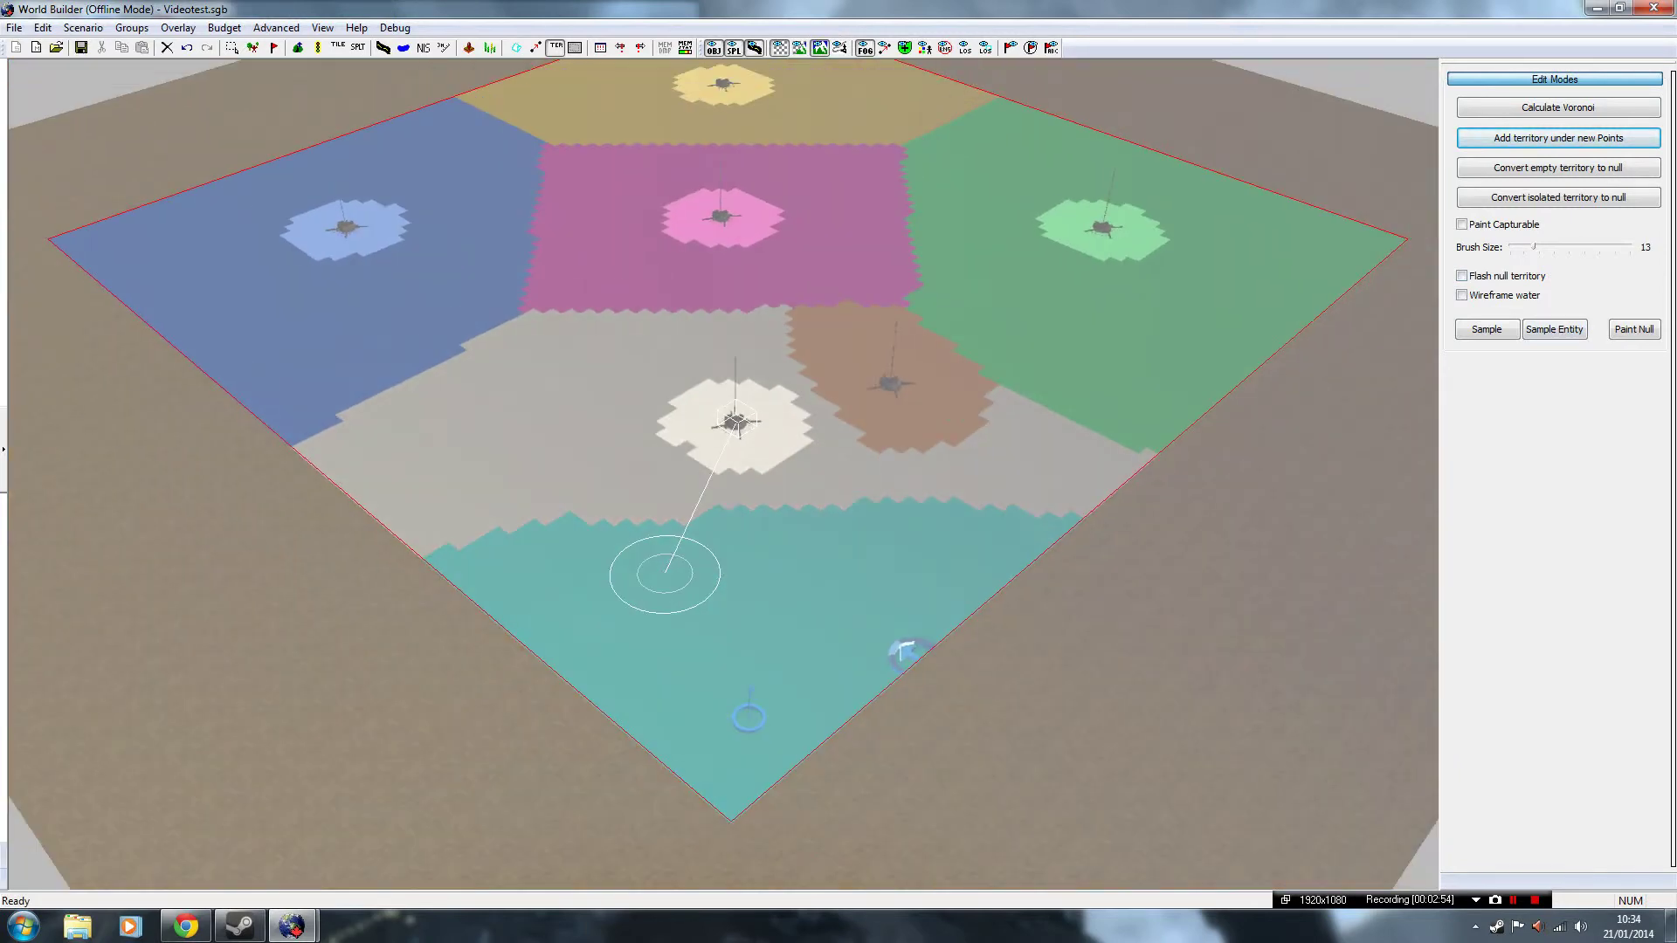
scroll(642, 524, up, 3)
scroll(584, 436, up, 2)
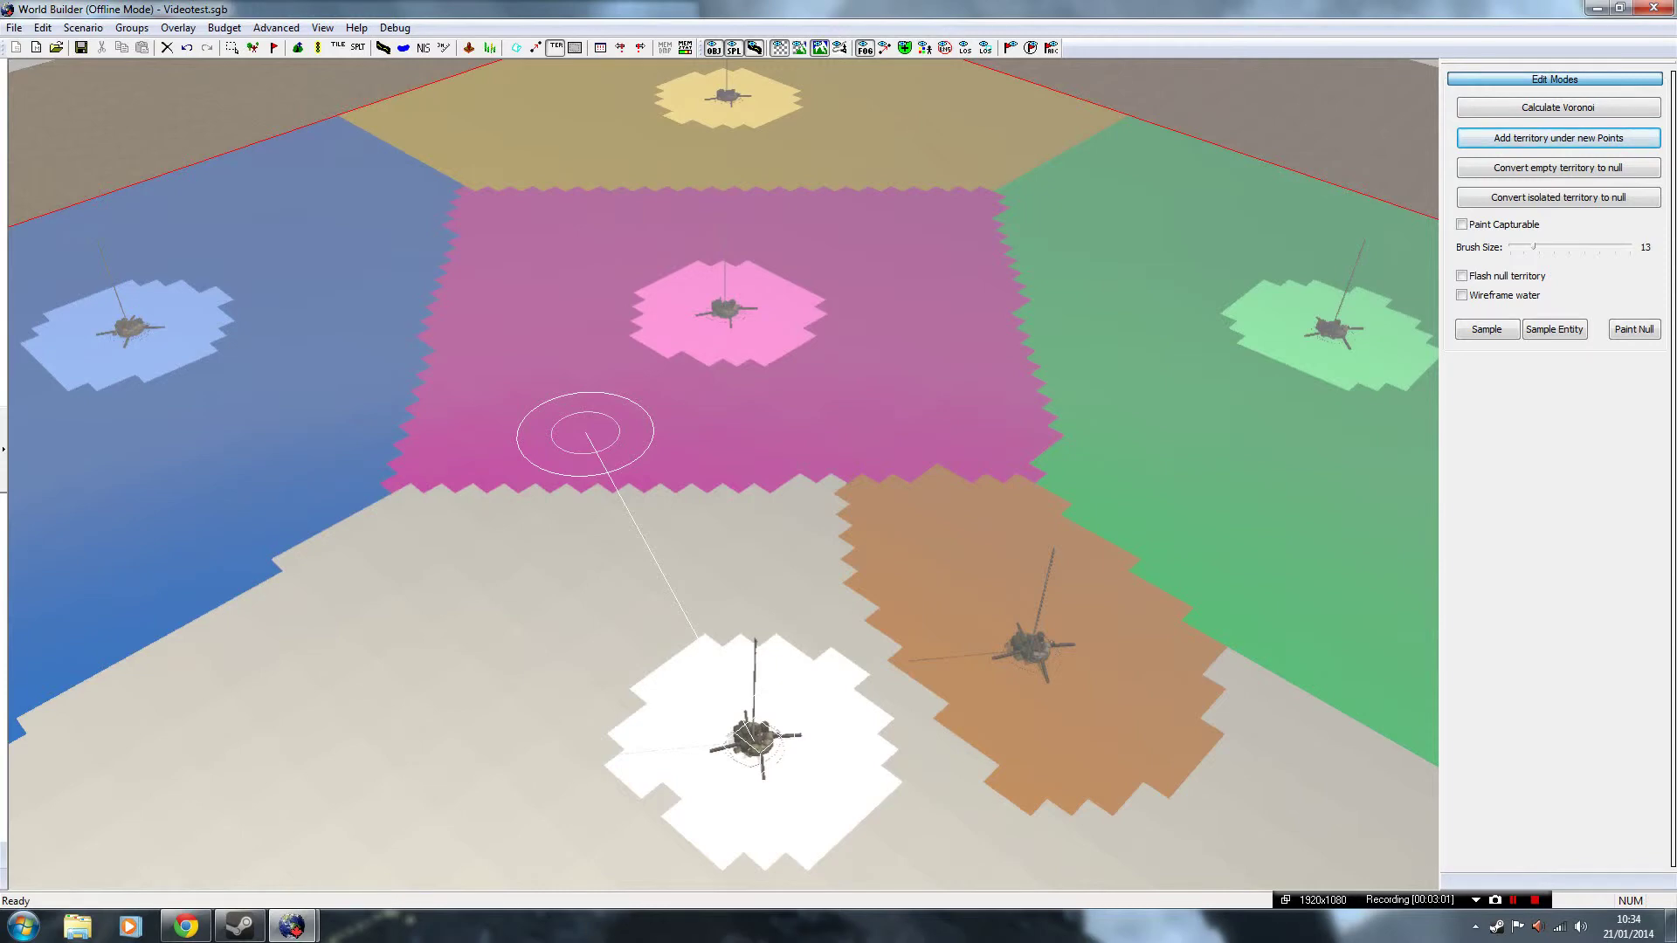
scroll(584, 432, down, 3)
scroll(673, 364, down, 2)
scroll(805, 479, up, 4)
scroll(861, 486, up, 1)
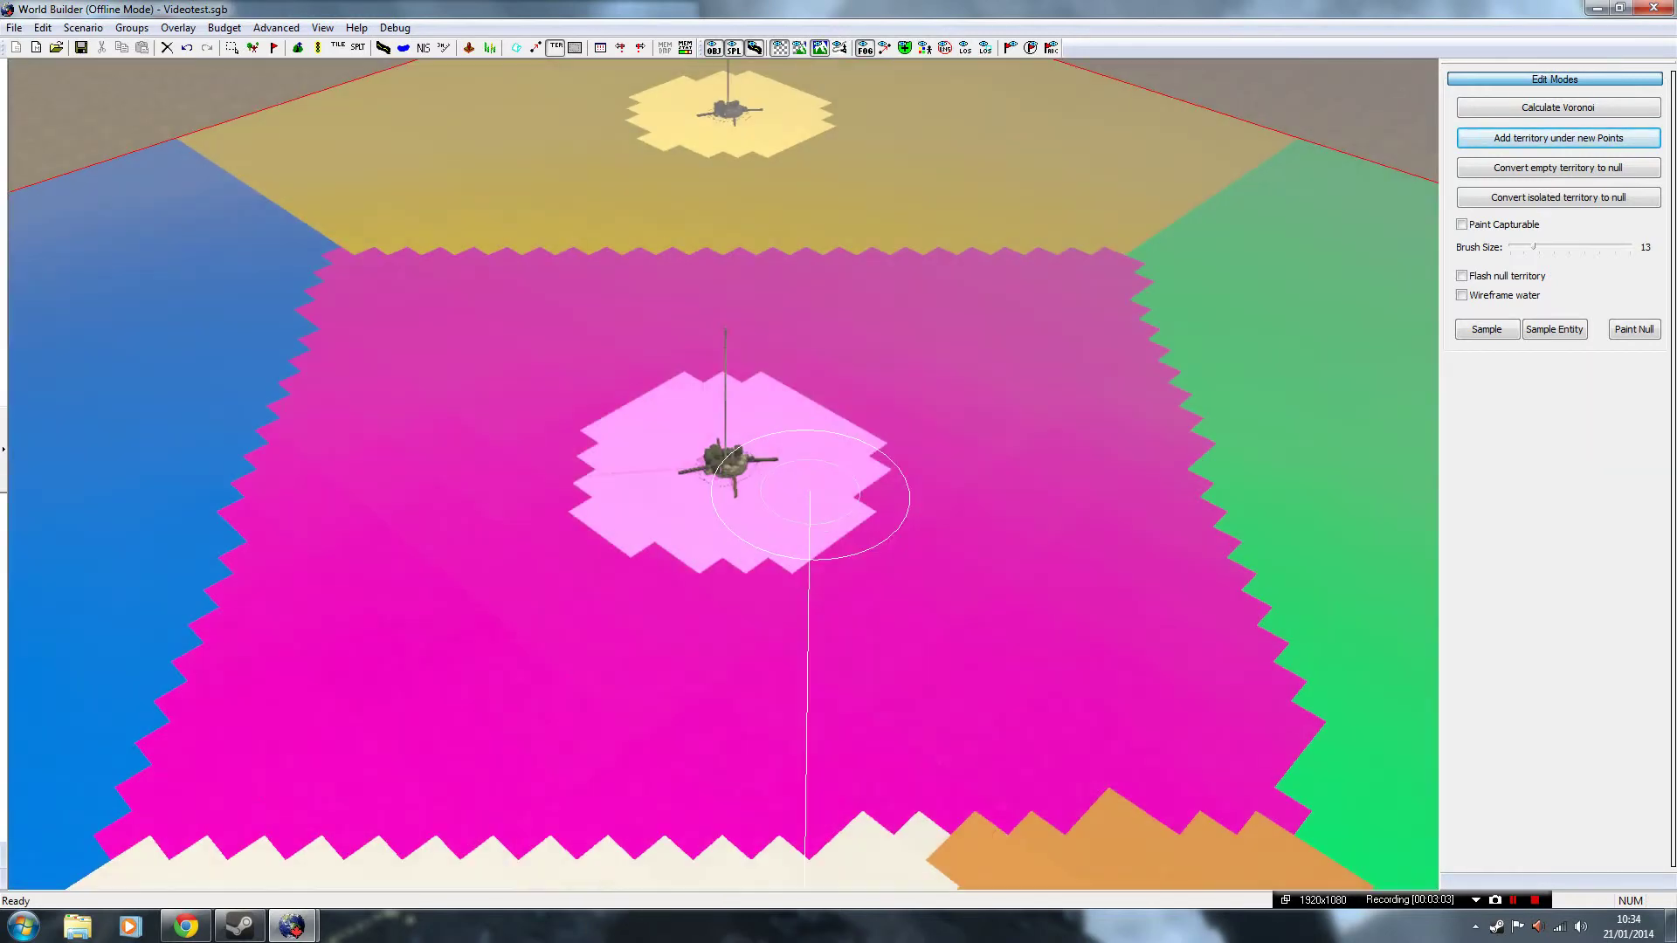
scroll(809, 496, up, 1)
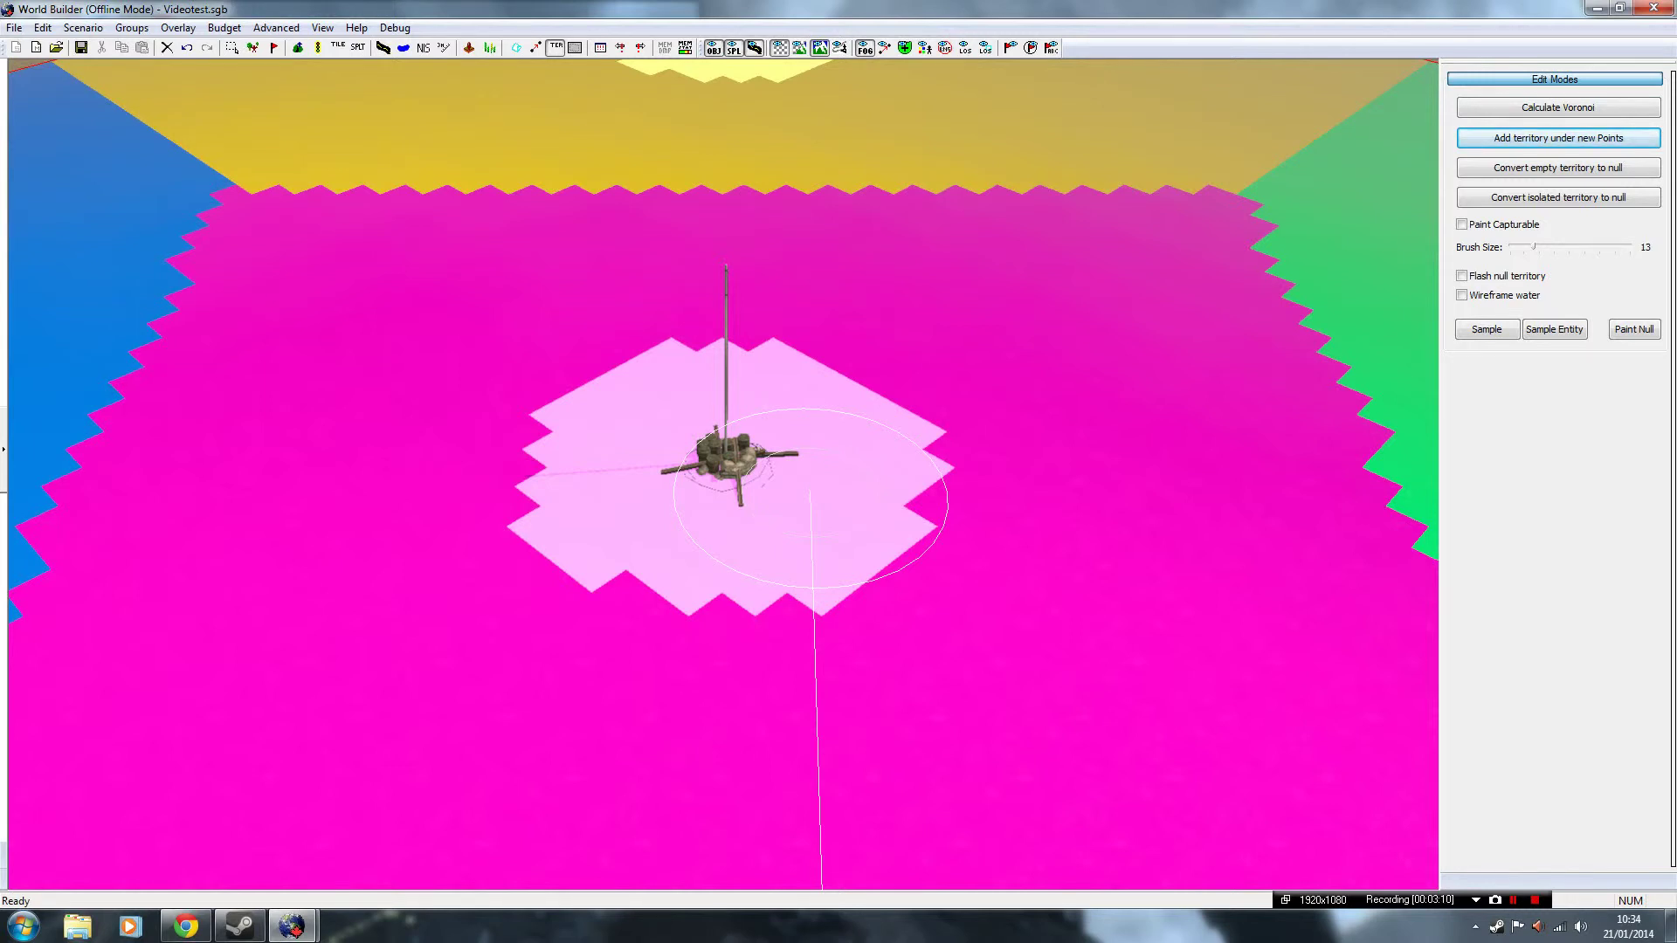
scroll(809, 498, down, 3)
scroll(805, 486, down, 2)
scroll(786, 644, up, 1)
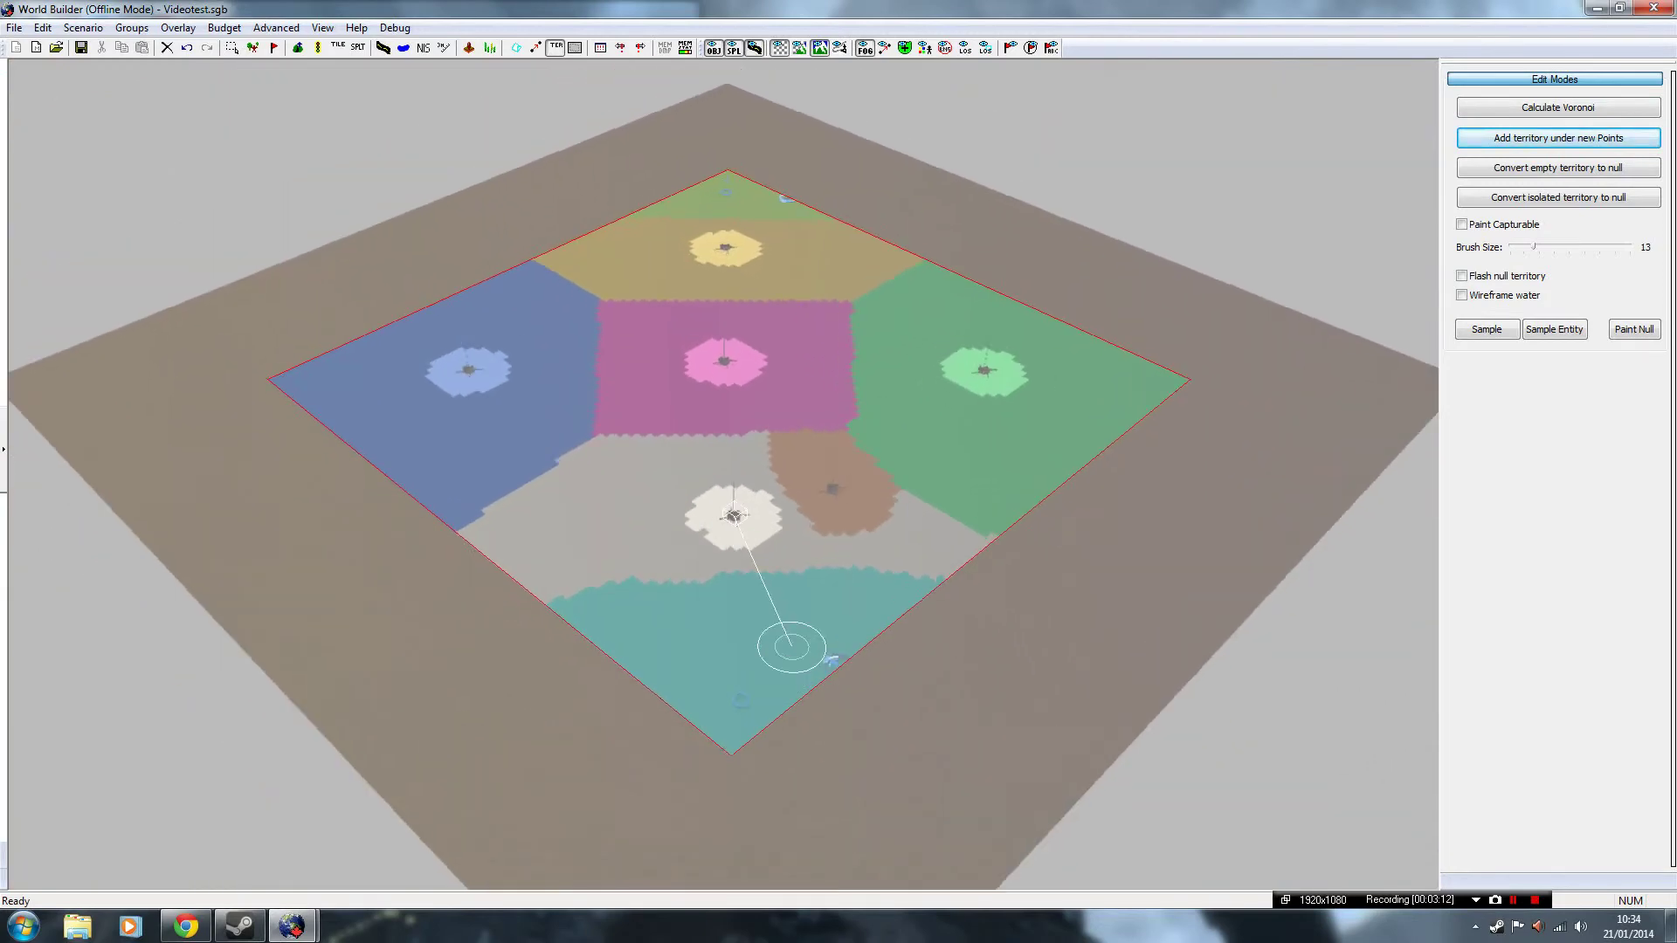
scroll(778, 725, up, 1)
scroll(768, 712, up, 2)
scroll(643, 166, up, 1)
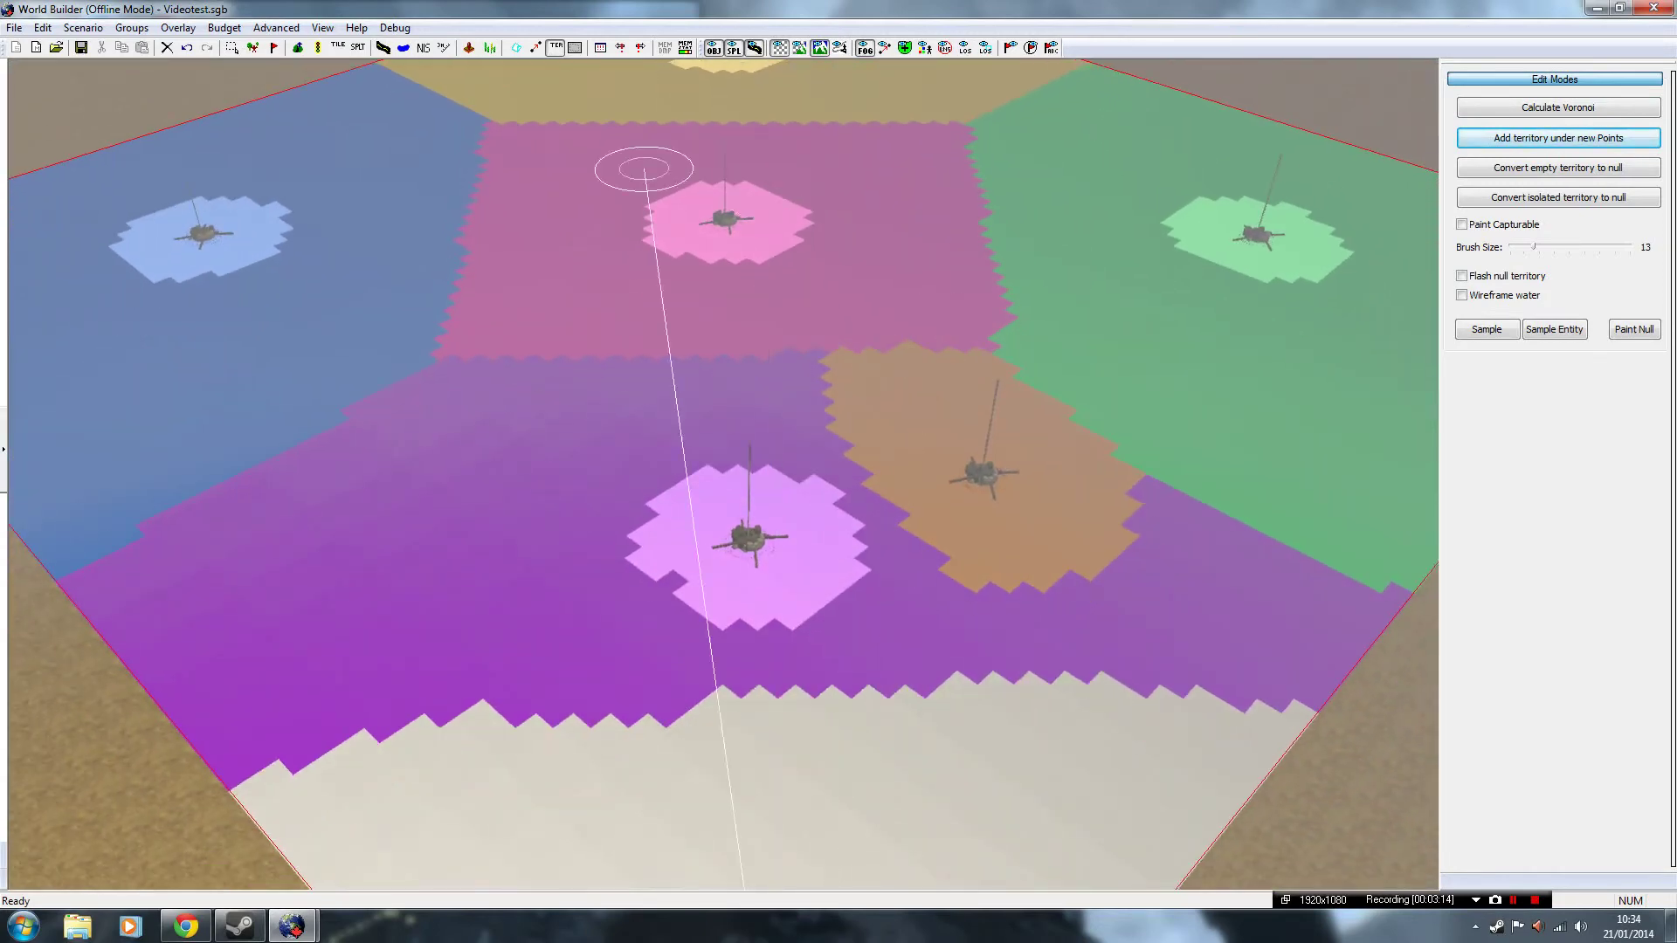
scroll(279, 399, up, 1)
scroll(278, 400, down, 2)
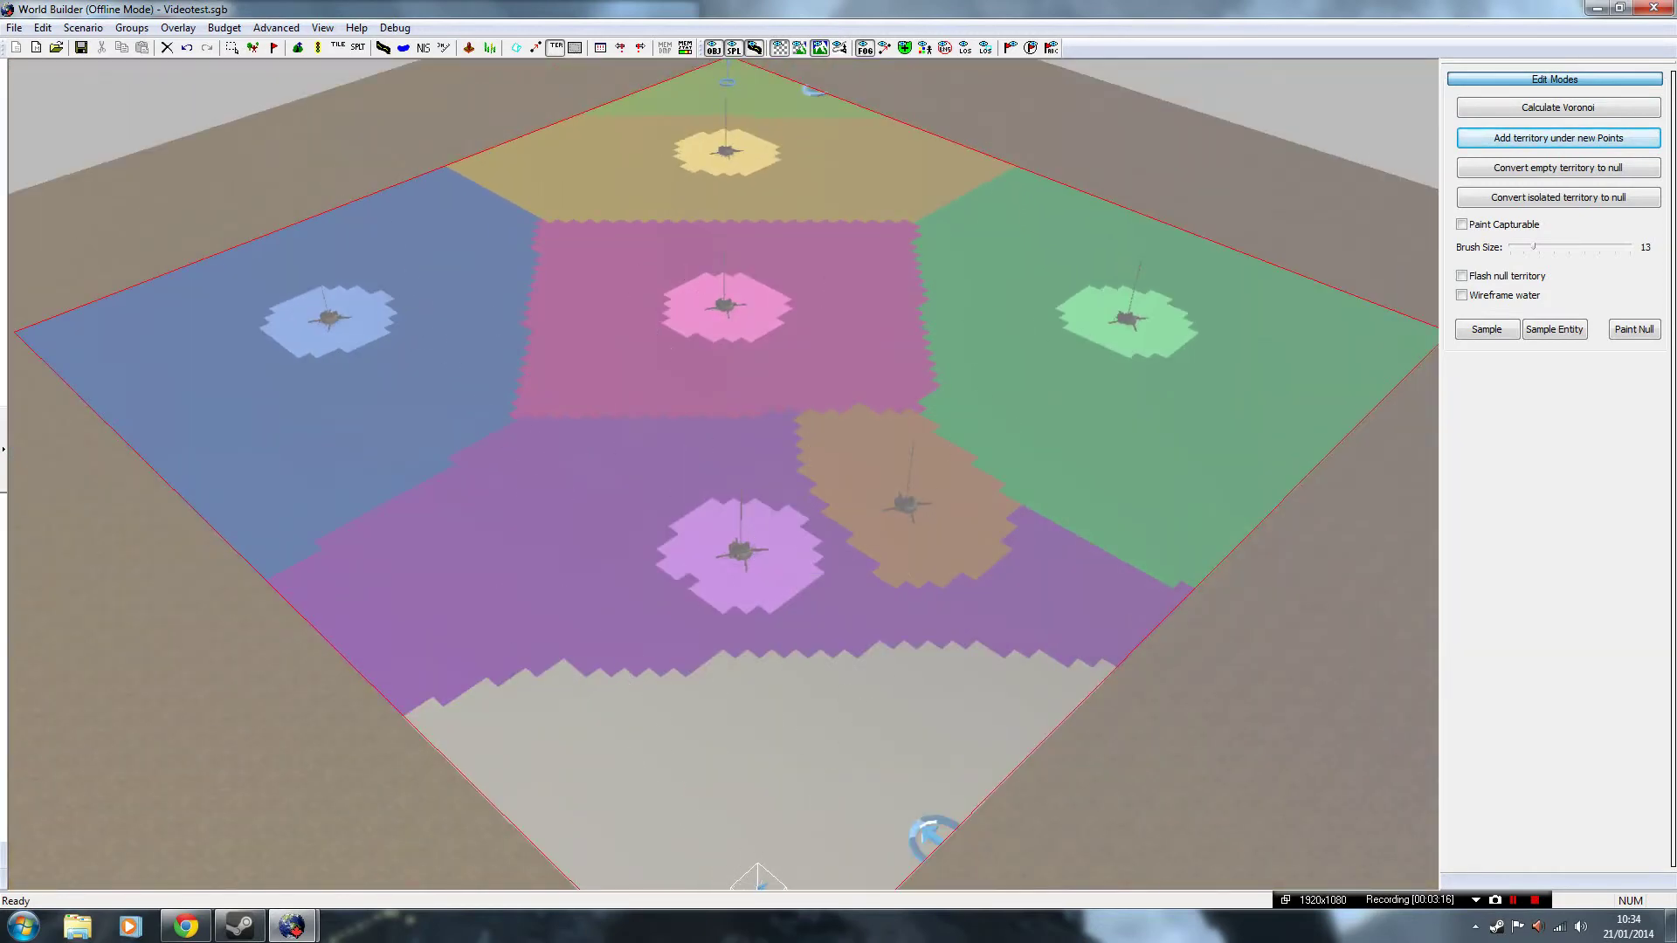
click(178, 27)
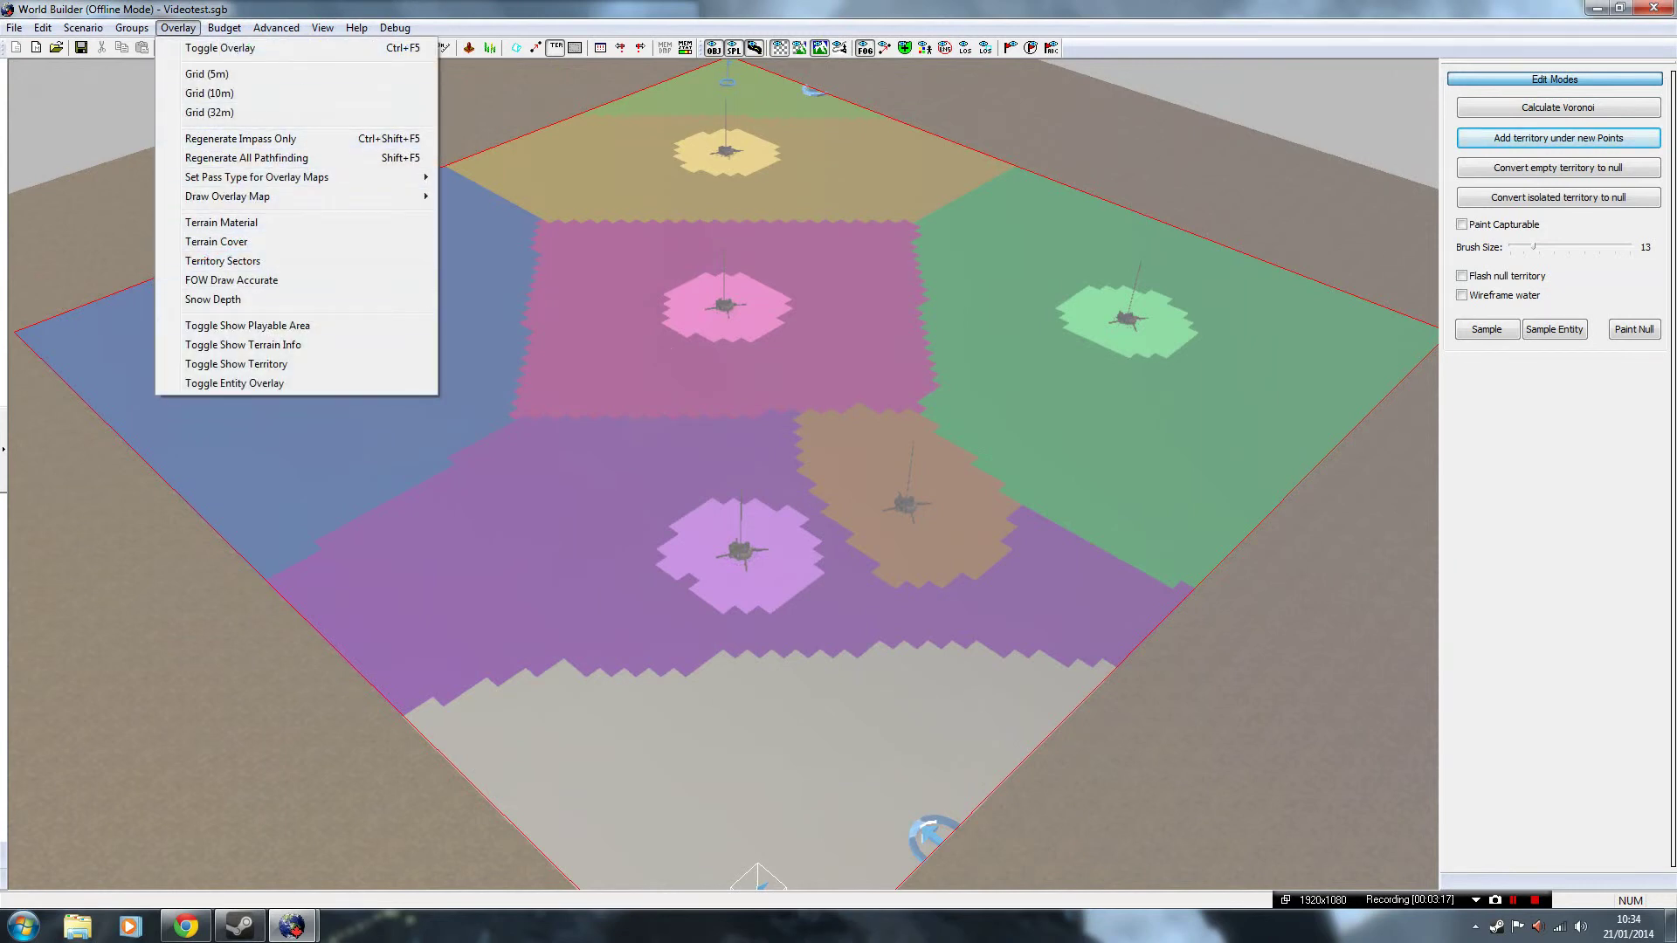
Step: Toggle the territory overlay off and back on, then switch to Object Placement
click(220, 47)
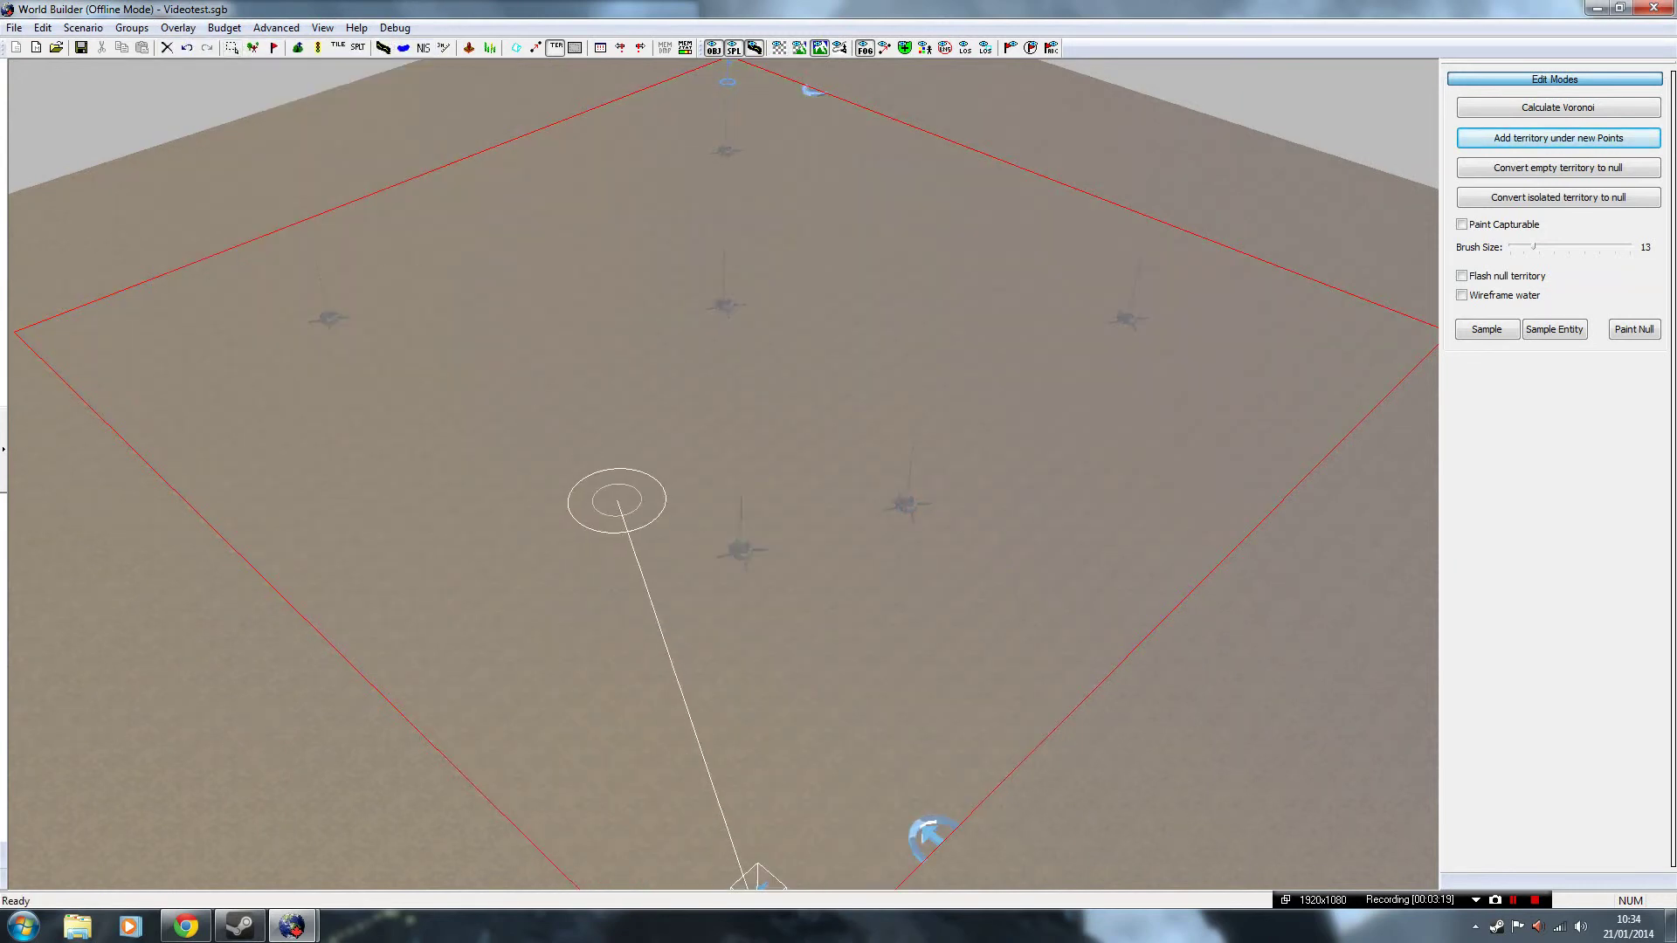
click(178, 26)
click(220, 48)
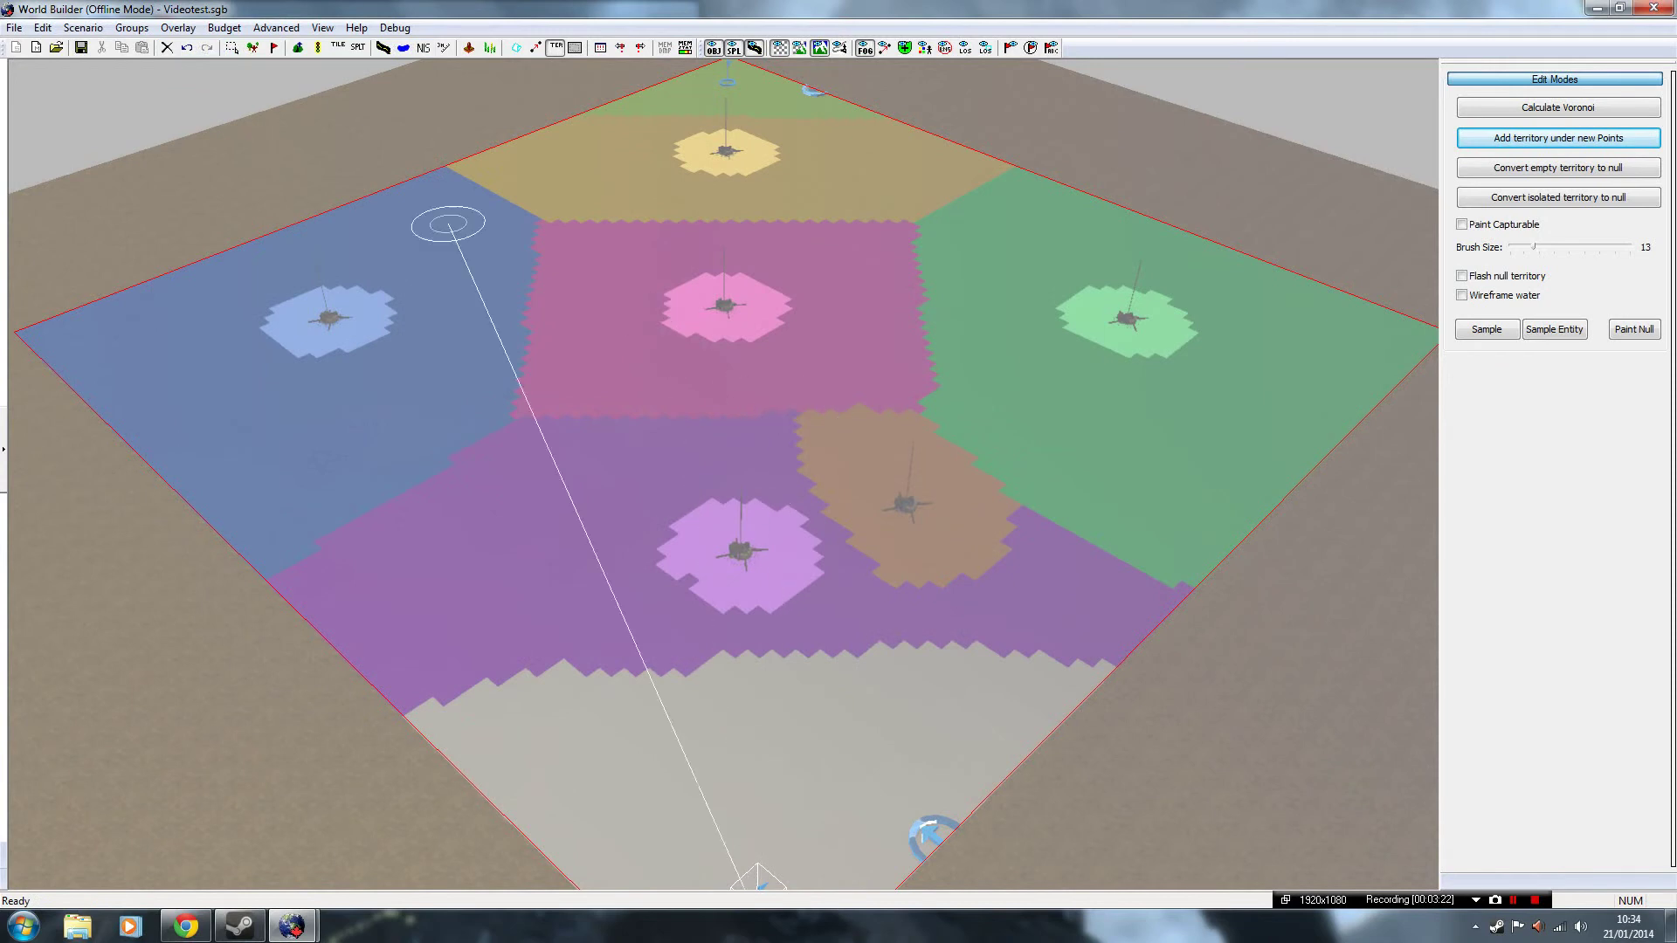
click(253, 48)
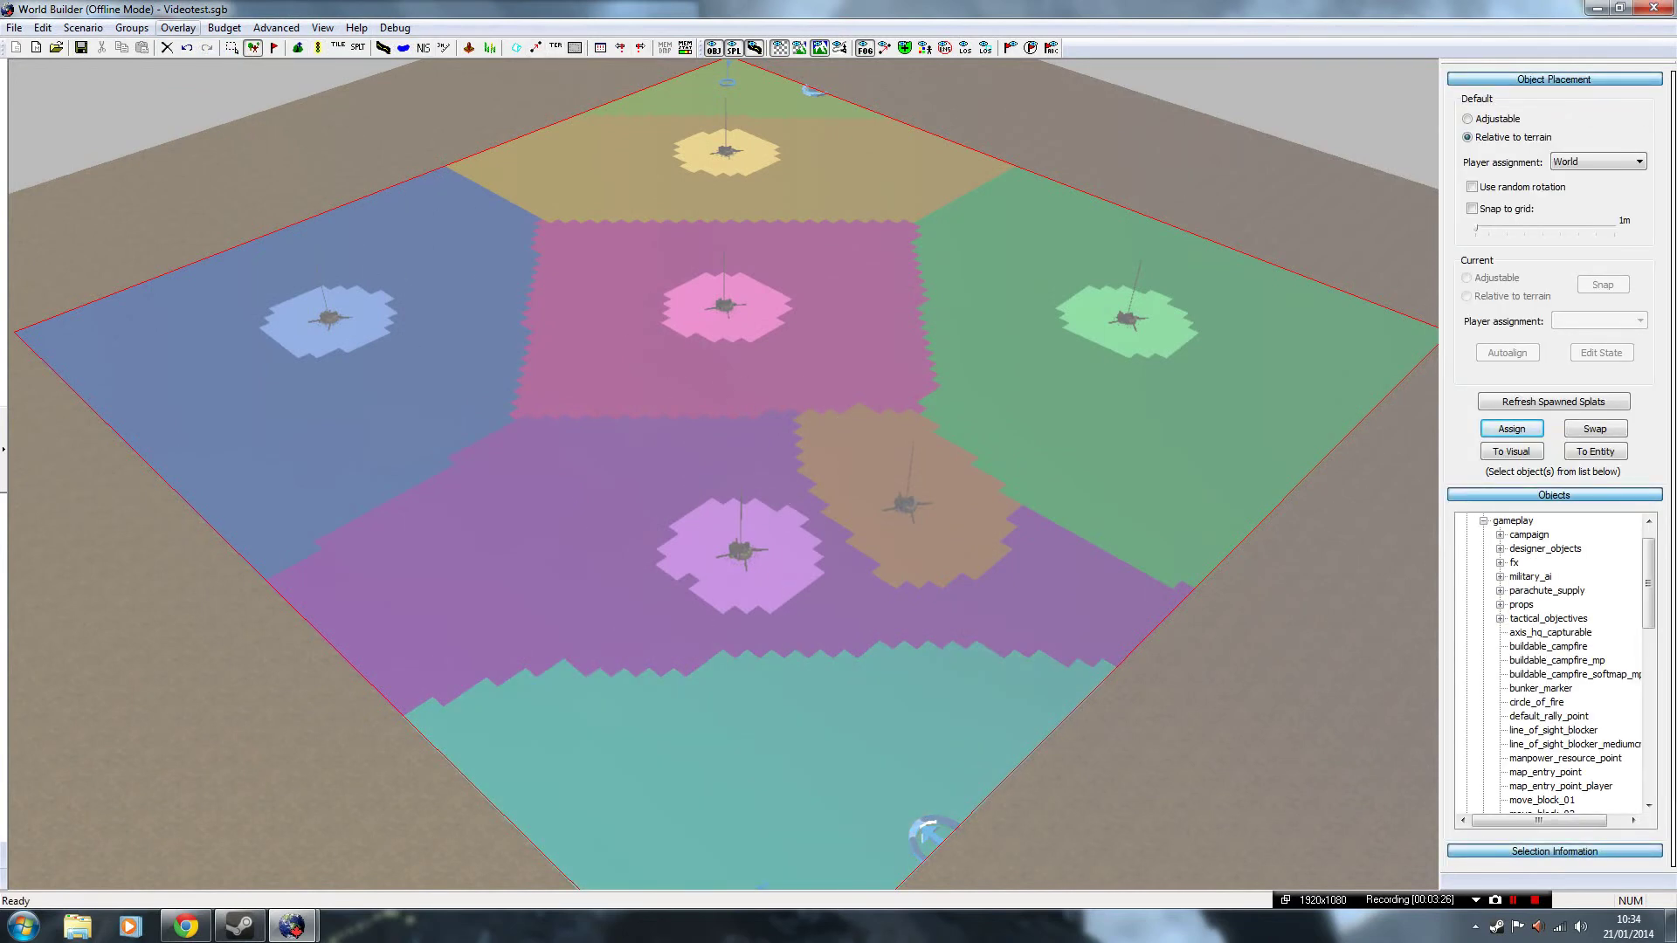
click(179, 26)
click(220, 47)
click(179, 26)
click(220, 47)
scroll(727, 314, up, 3)
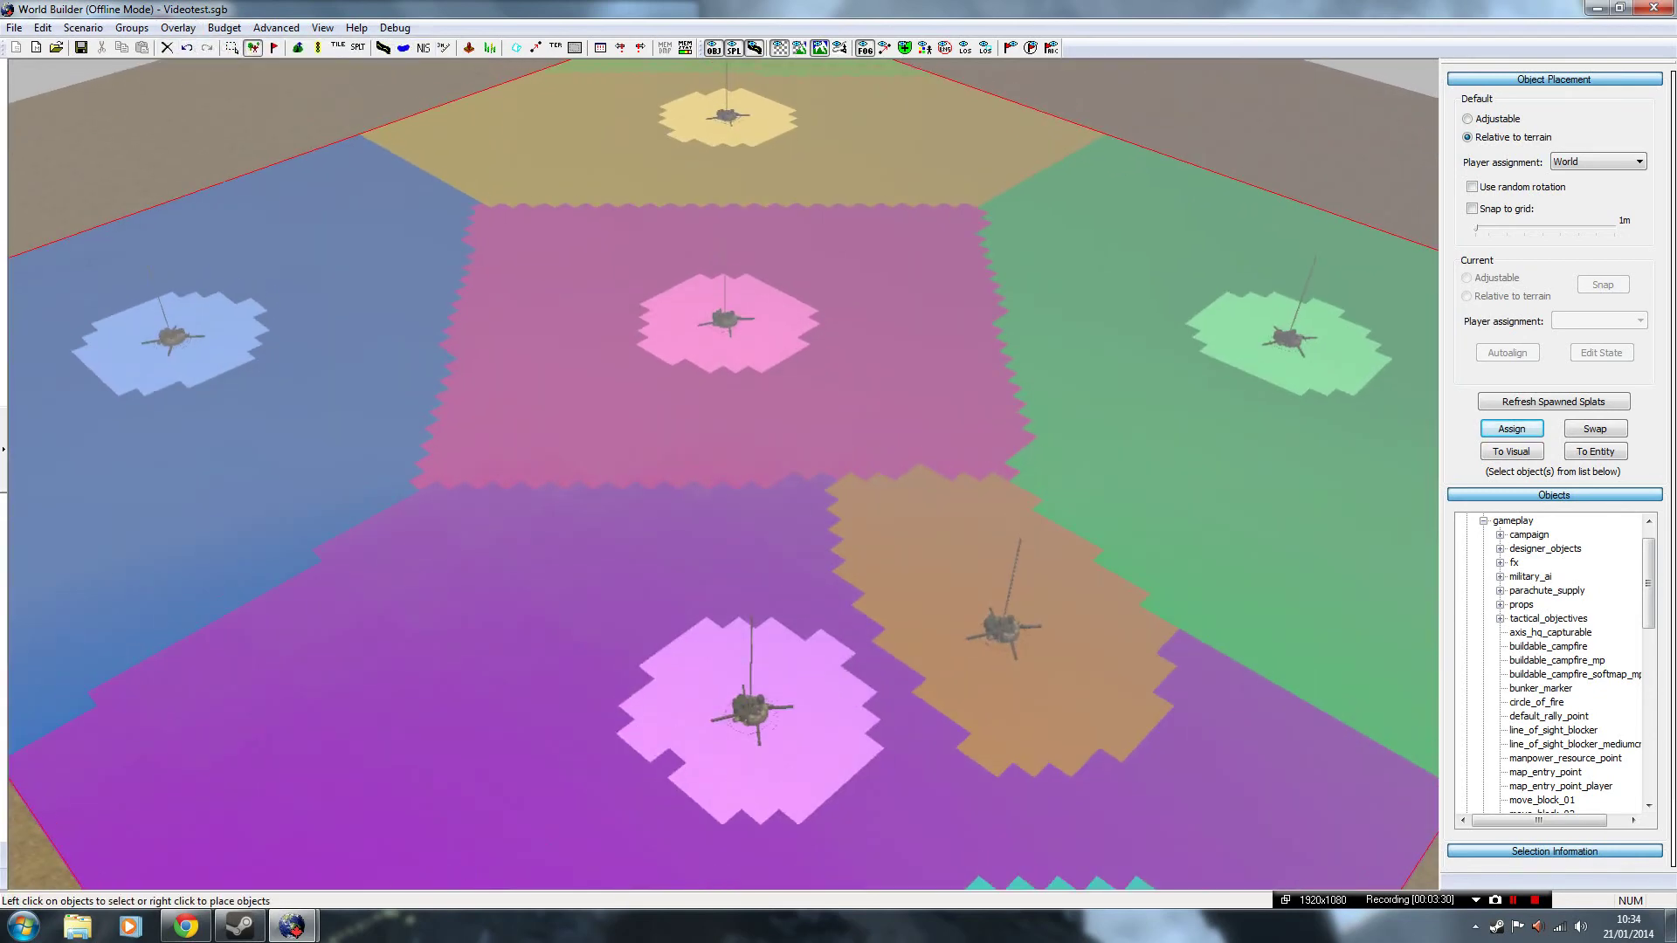